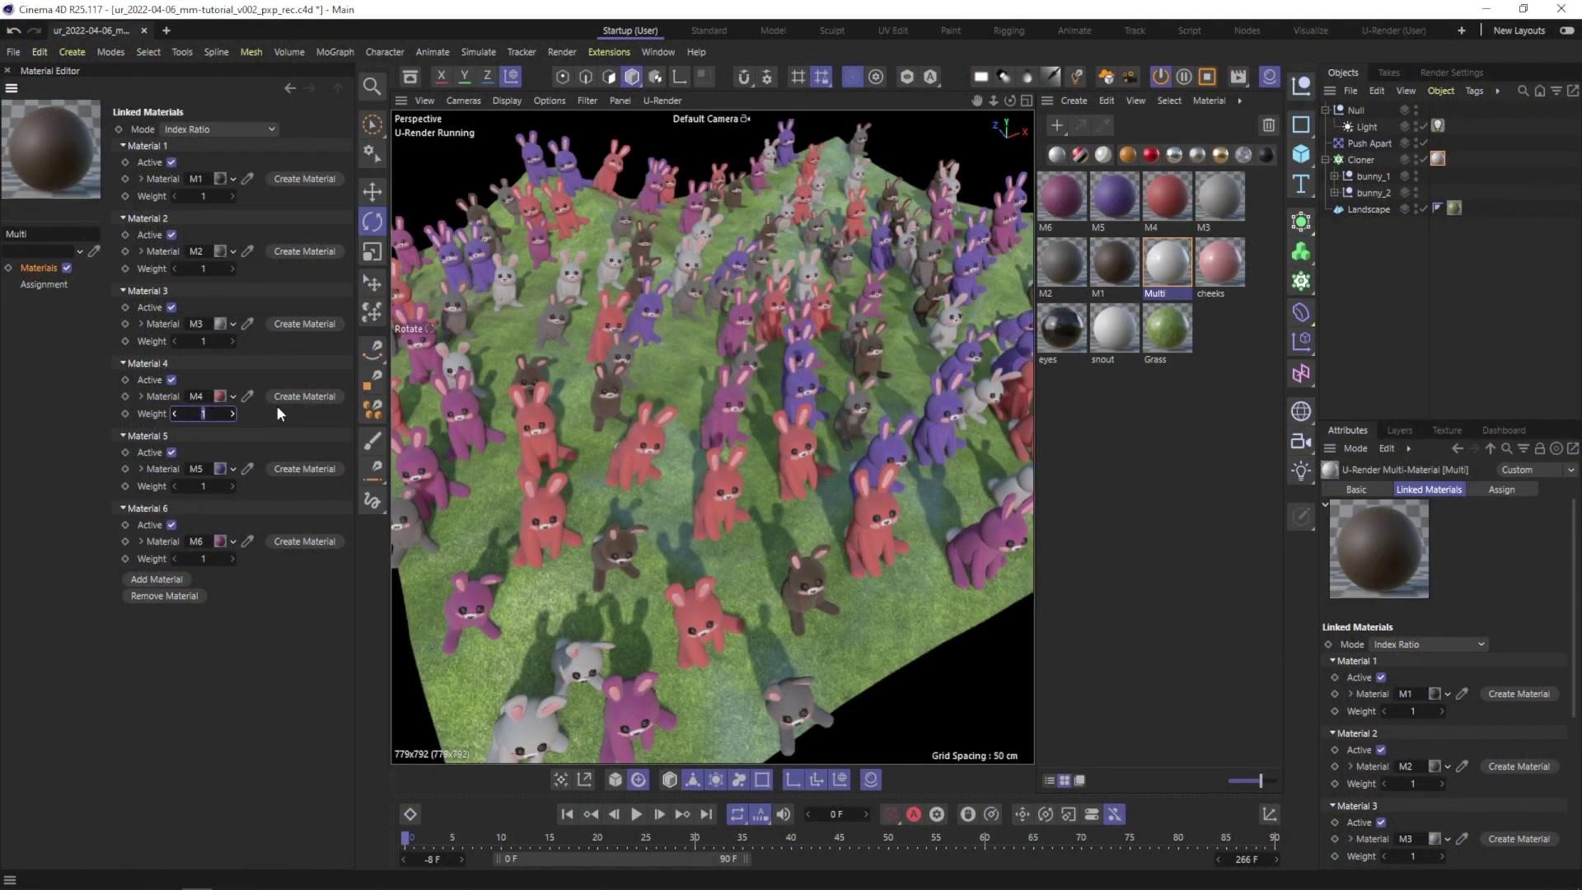
Try raised weights of 10 for Material 4 and 20 for Material 5 in the multi-material, and reset Material 5's weight.
text(10)
key(Return)
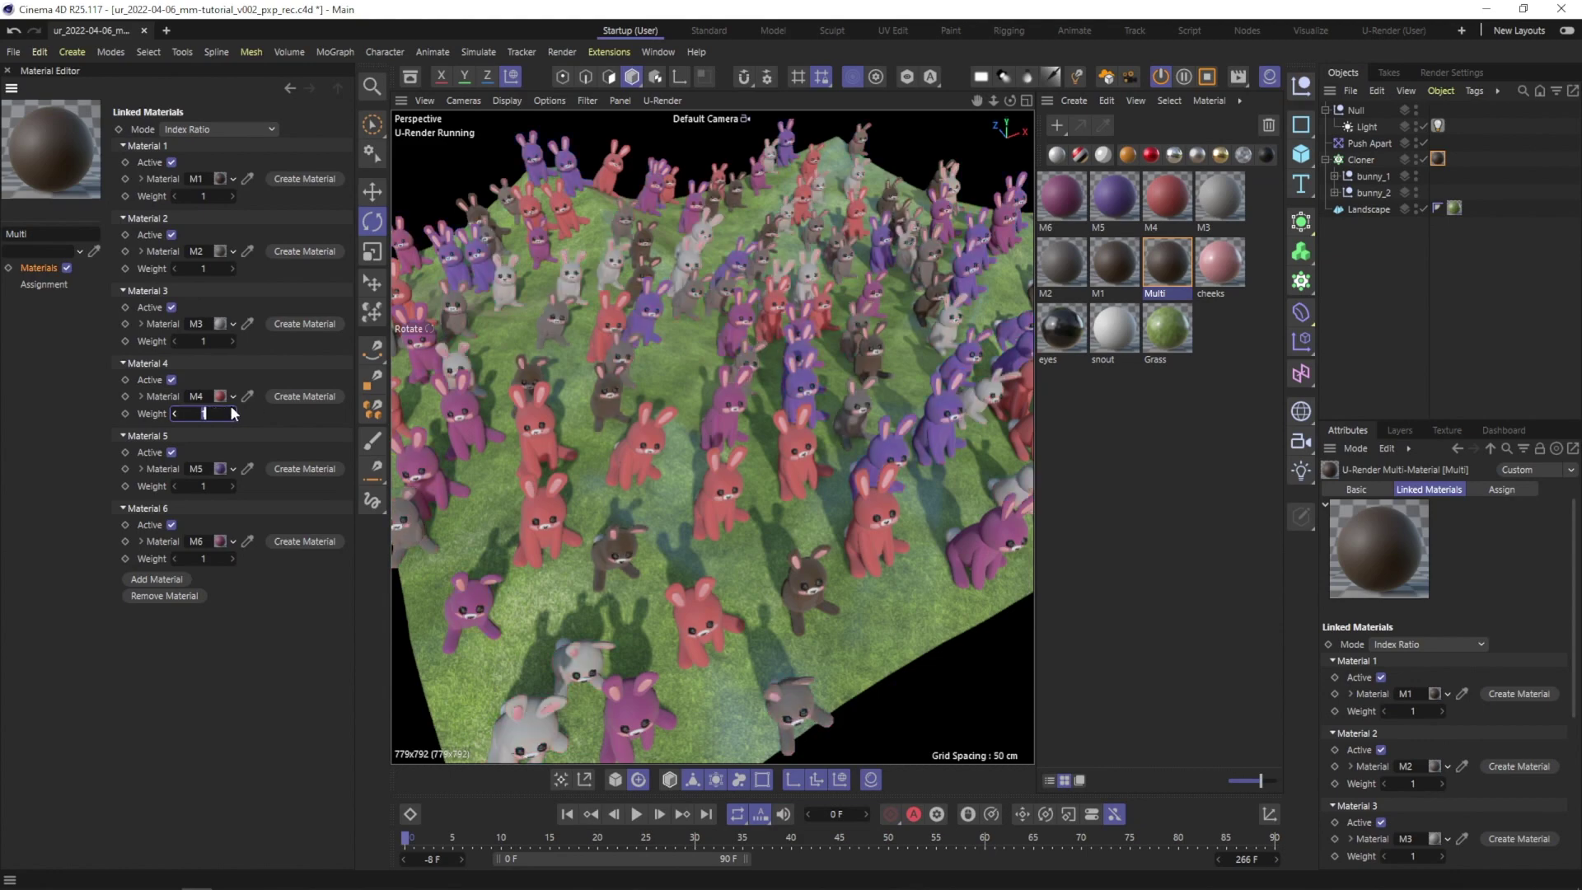
click(202, 486)
text(10)
key(Return)
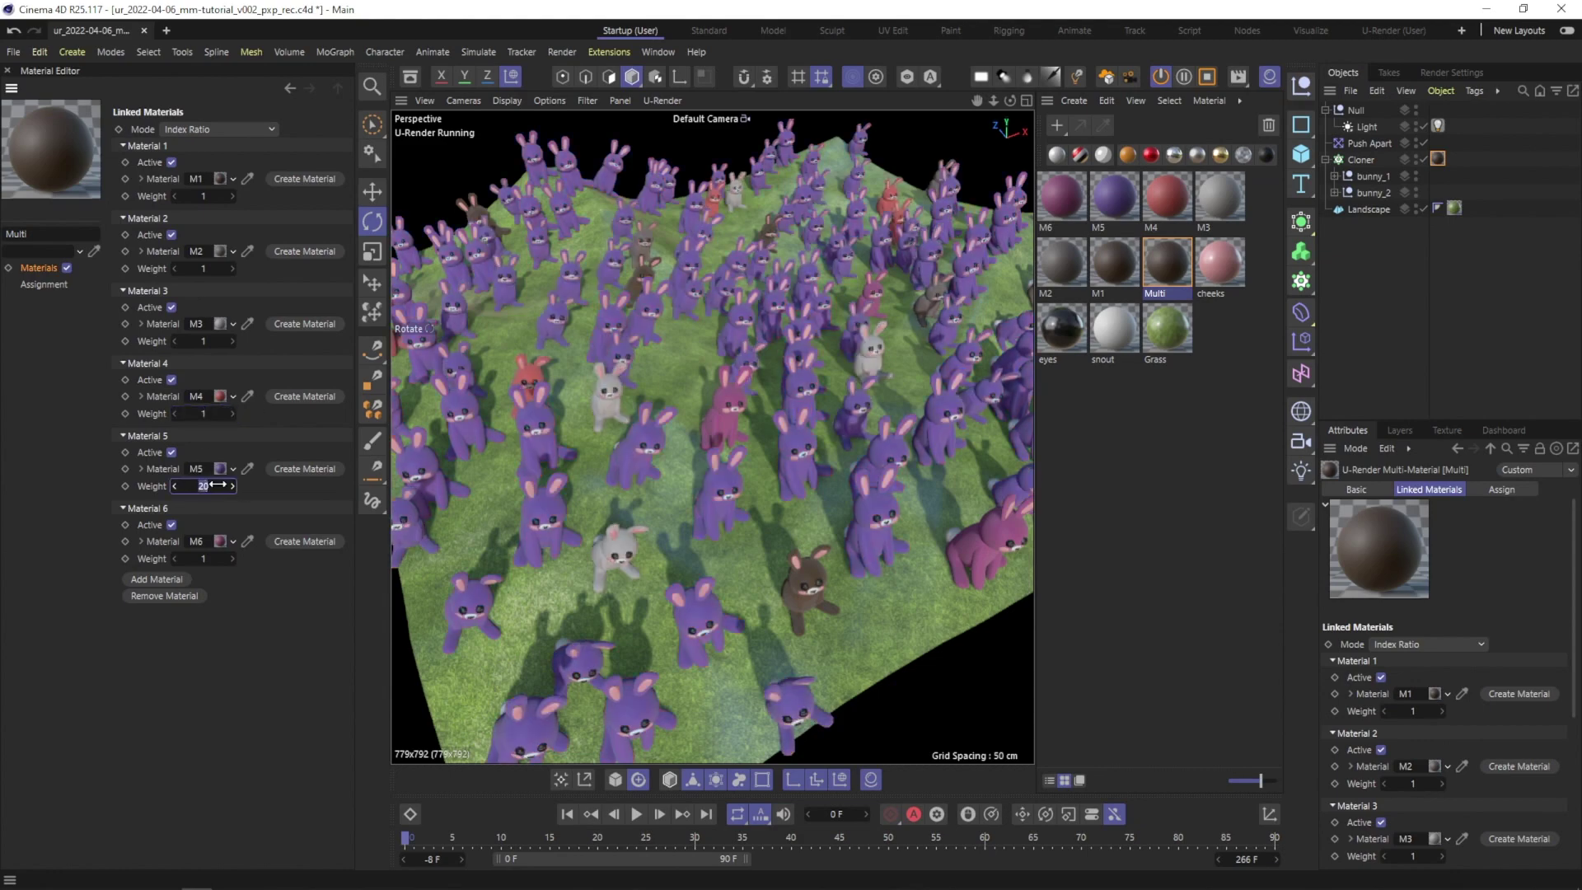
right_click(234, 486)
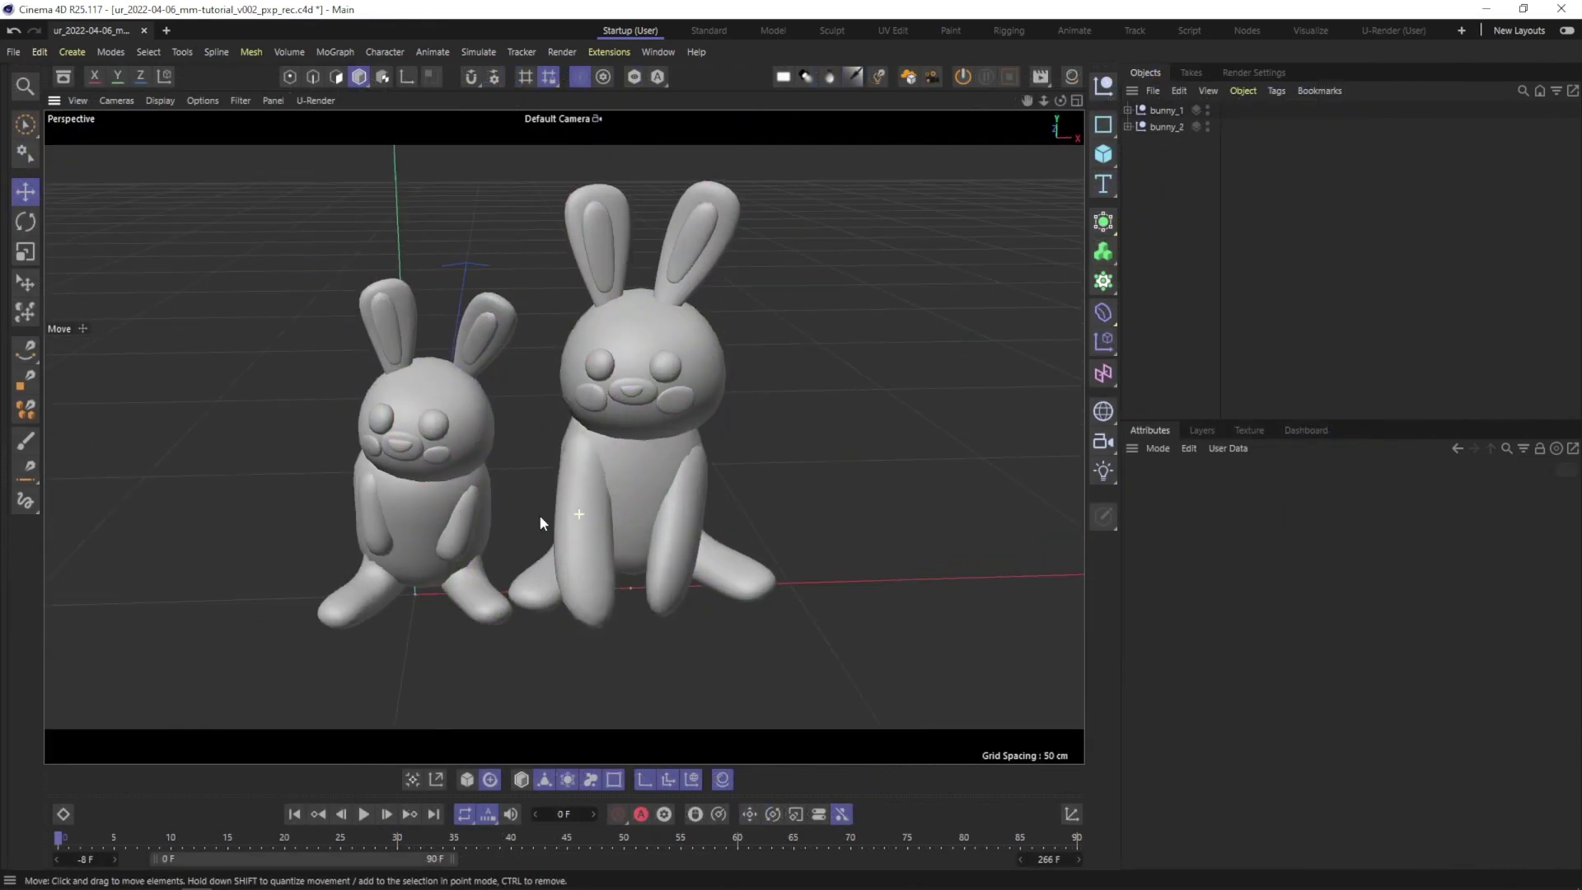
Add a Landscape primitive to the scene with the two bunnies.
mouse_move(547, 523)
alt+mouse_down()
mouse_move(1, 521)
mouse_move(562, 534)
mouse_move(544, 545)
alt+mouse_up()
click(1103, 154)
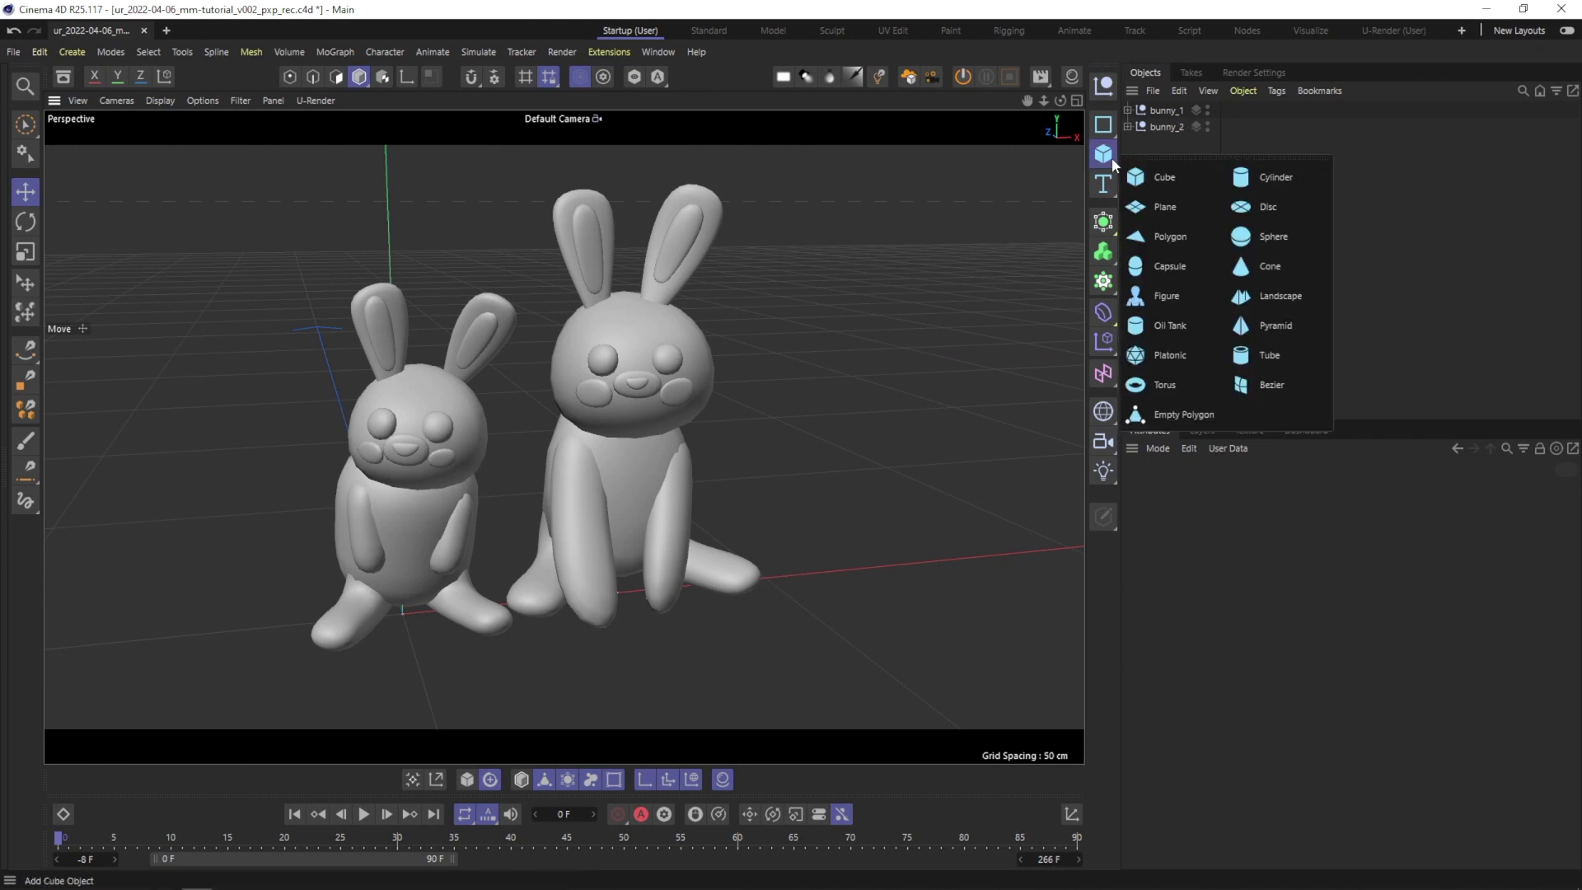
click(1259, 293)
alt+right_drag(600, 453, 469, 540)
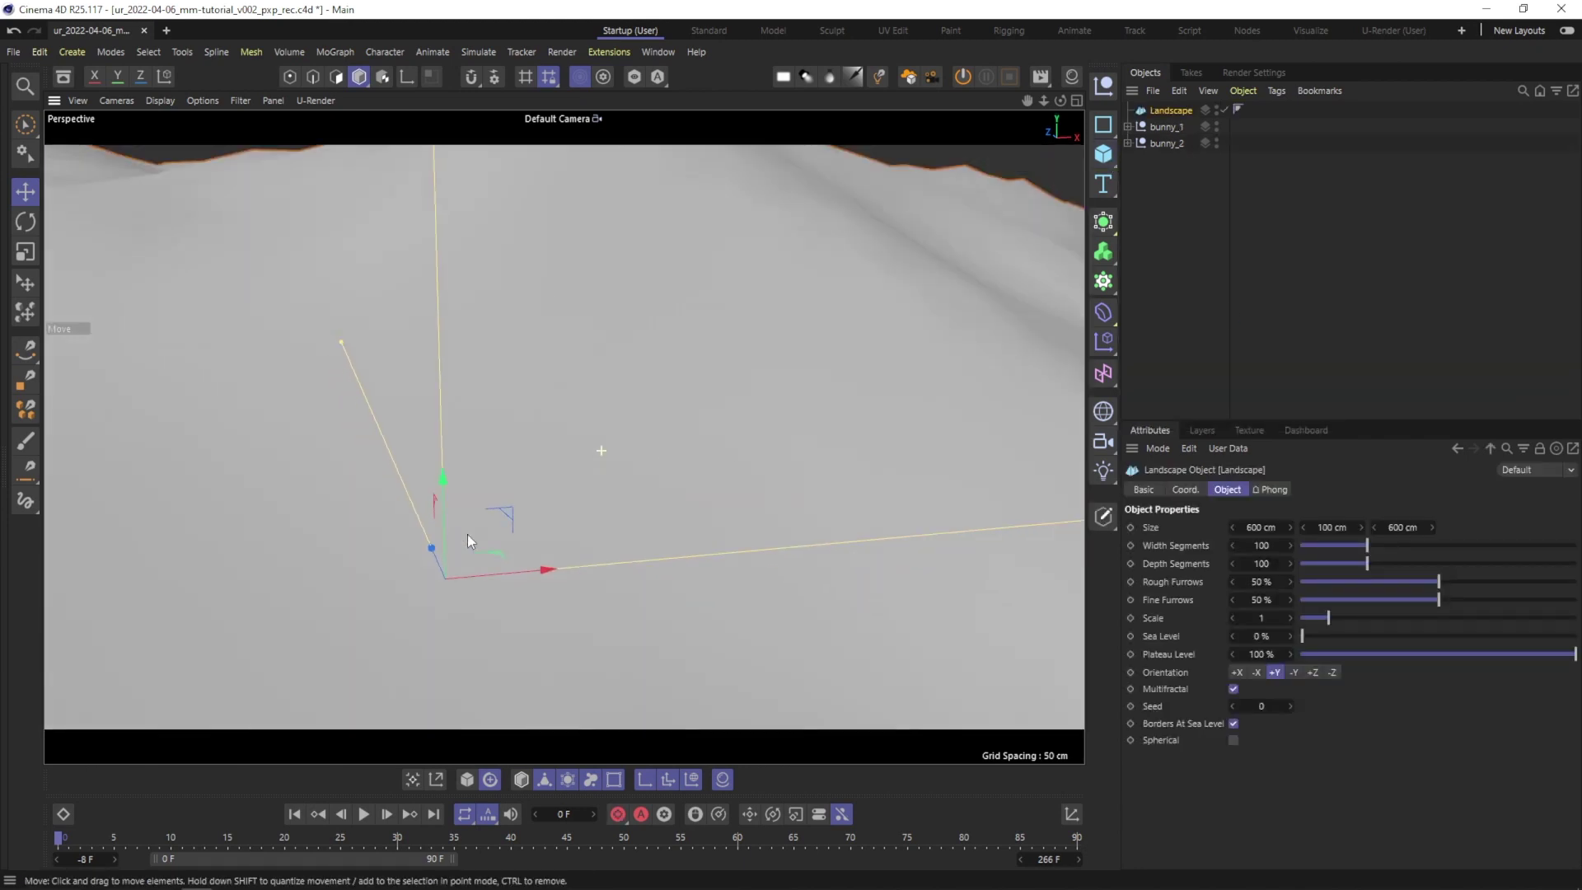
alt+middle_drag(469, 540, 511, 495)
alt+right_drag(527, 506, 509, 537)
alt+middle_drag(508, 537, 549, 385)
alt+right_drag(548, 384, 526, 391)
alt+drag(526, 391, 519, 412)
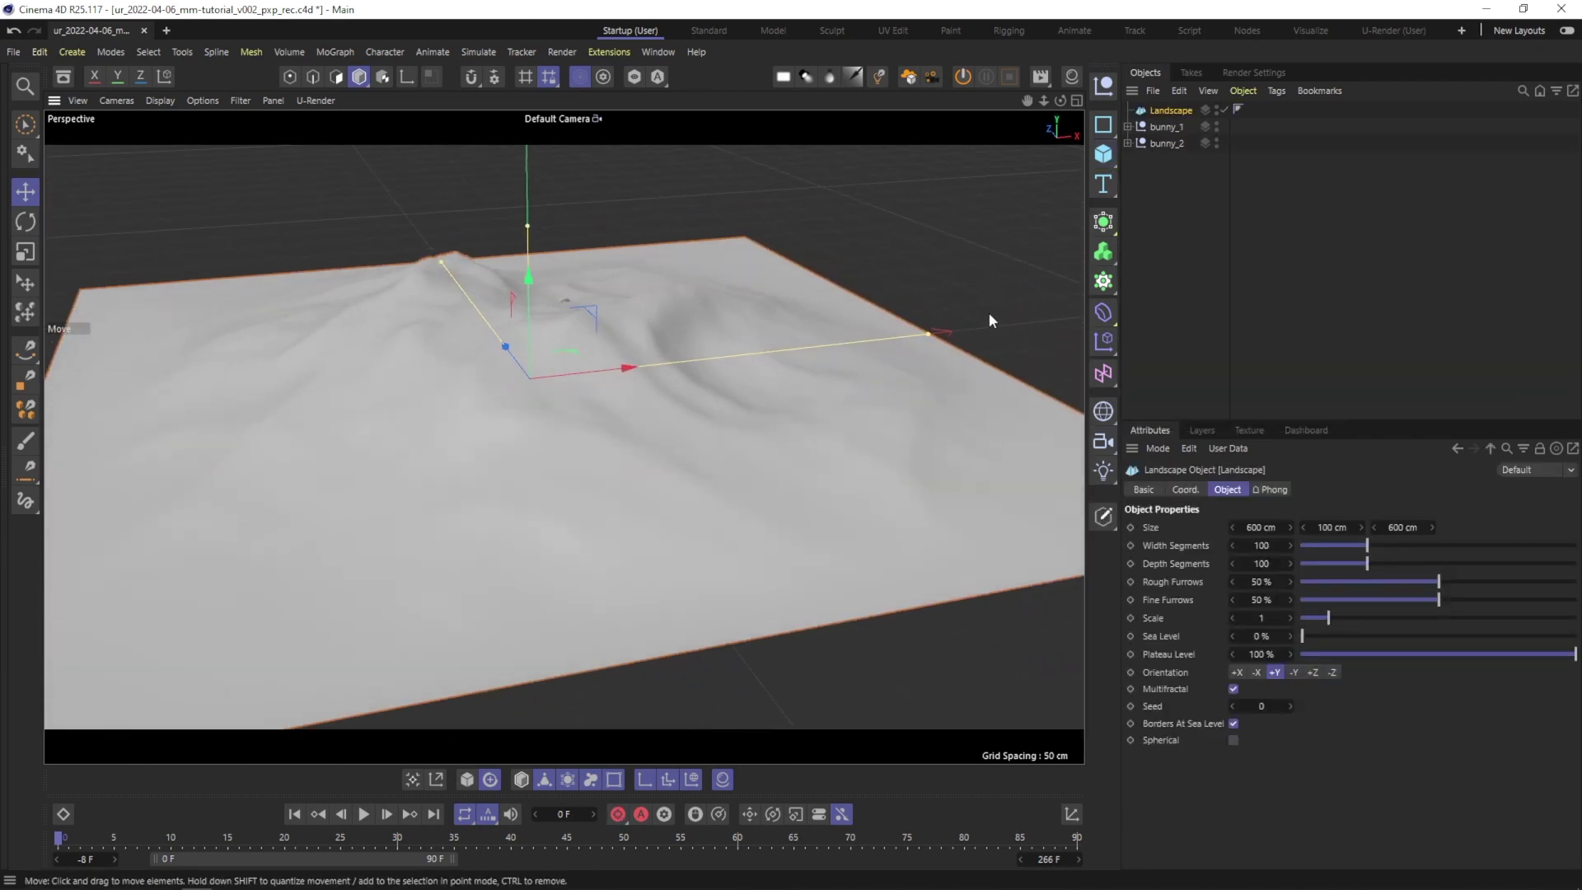
Add a Cloner and make bunny_1 and bunny_2 its children.
click(1103, 280)
click(1164, 144)
ctrl+click(1166, 160)
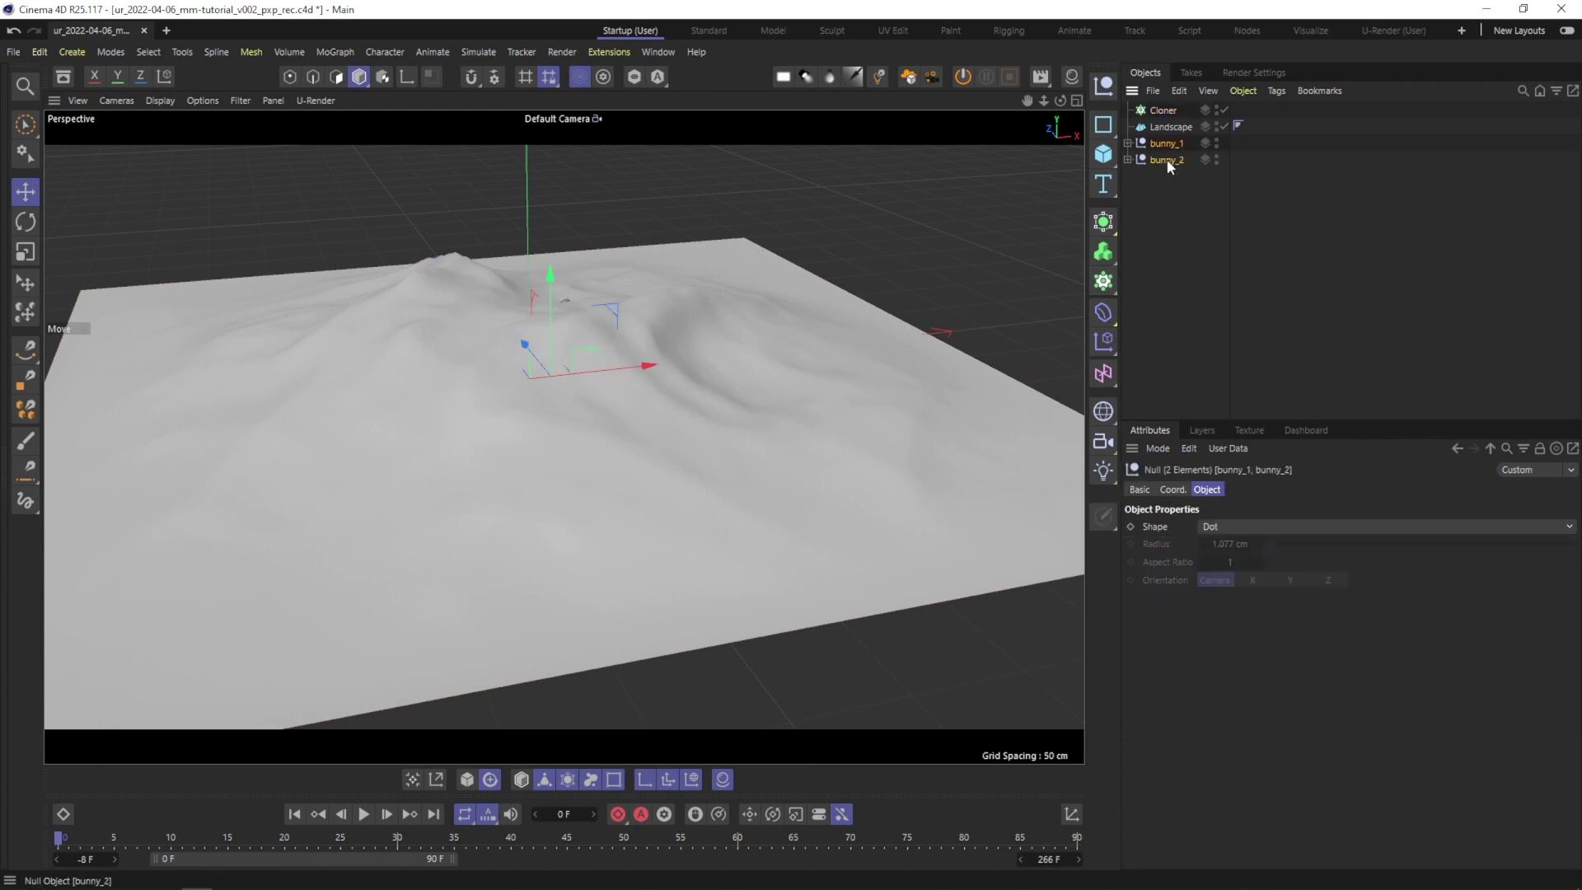
drag(1174, 118, 1175, 116)
Set the Cloner's mode to Object and assign the Landscape as its distribution object.
click(1176, 115)
click(1244, 529)
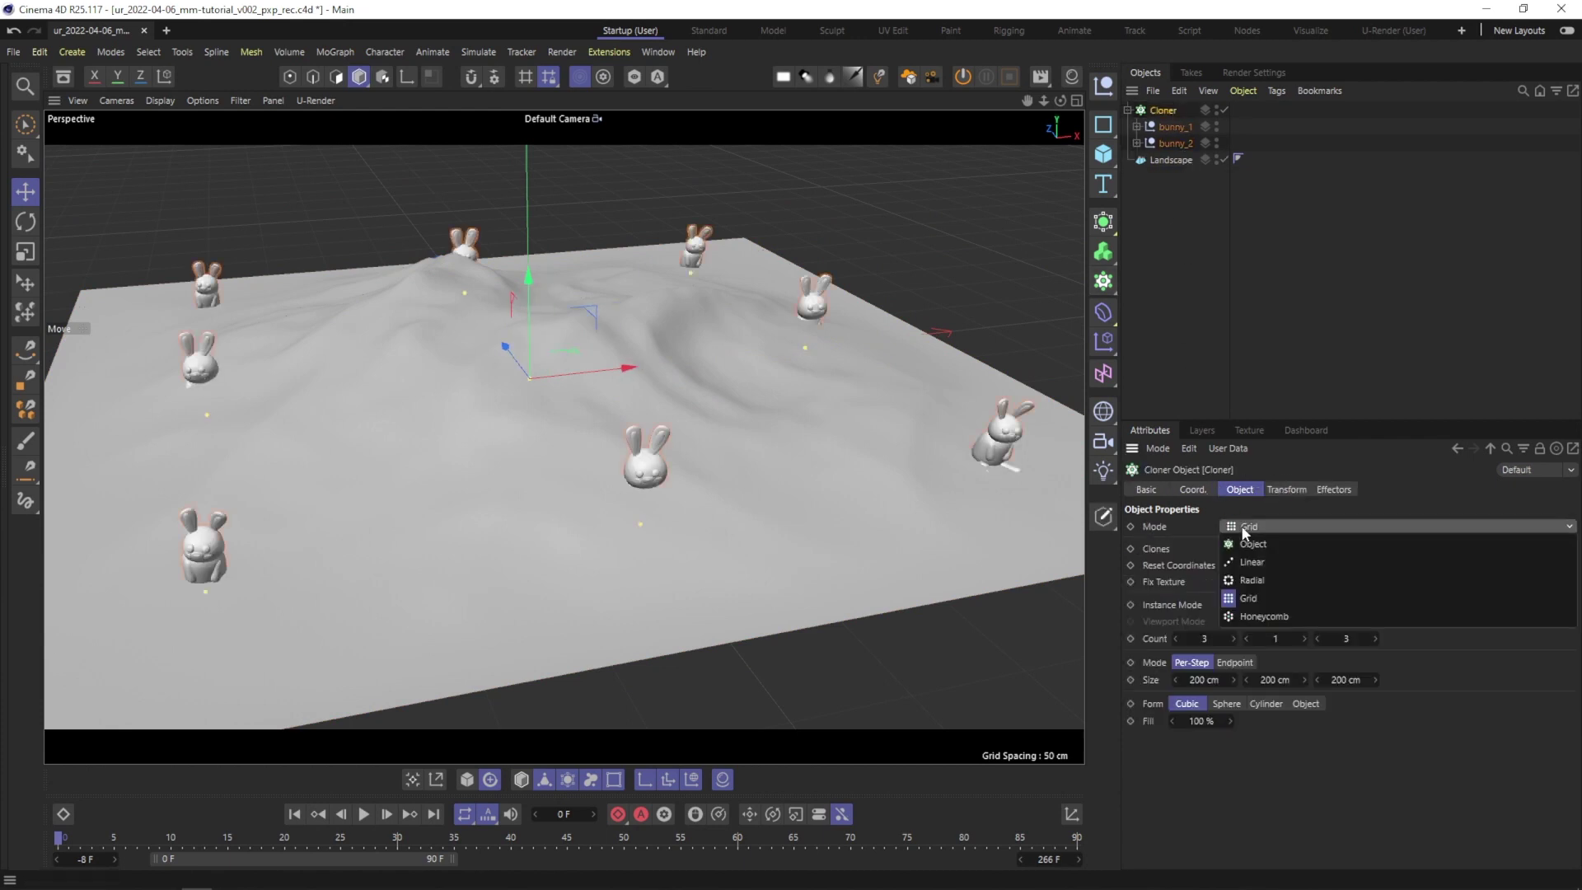
click(1245, 542)
drag(1172, 160, 1268, 646)
click(1216, 399)
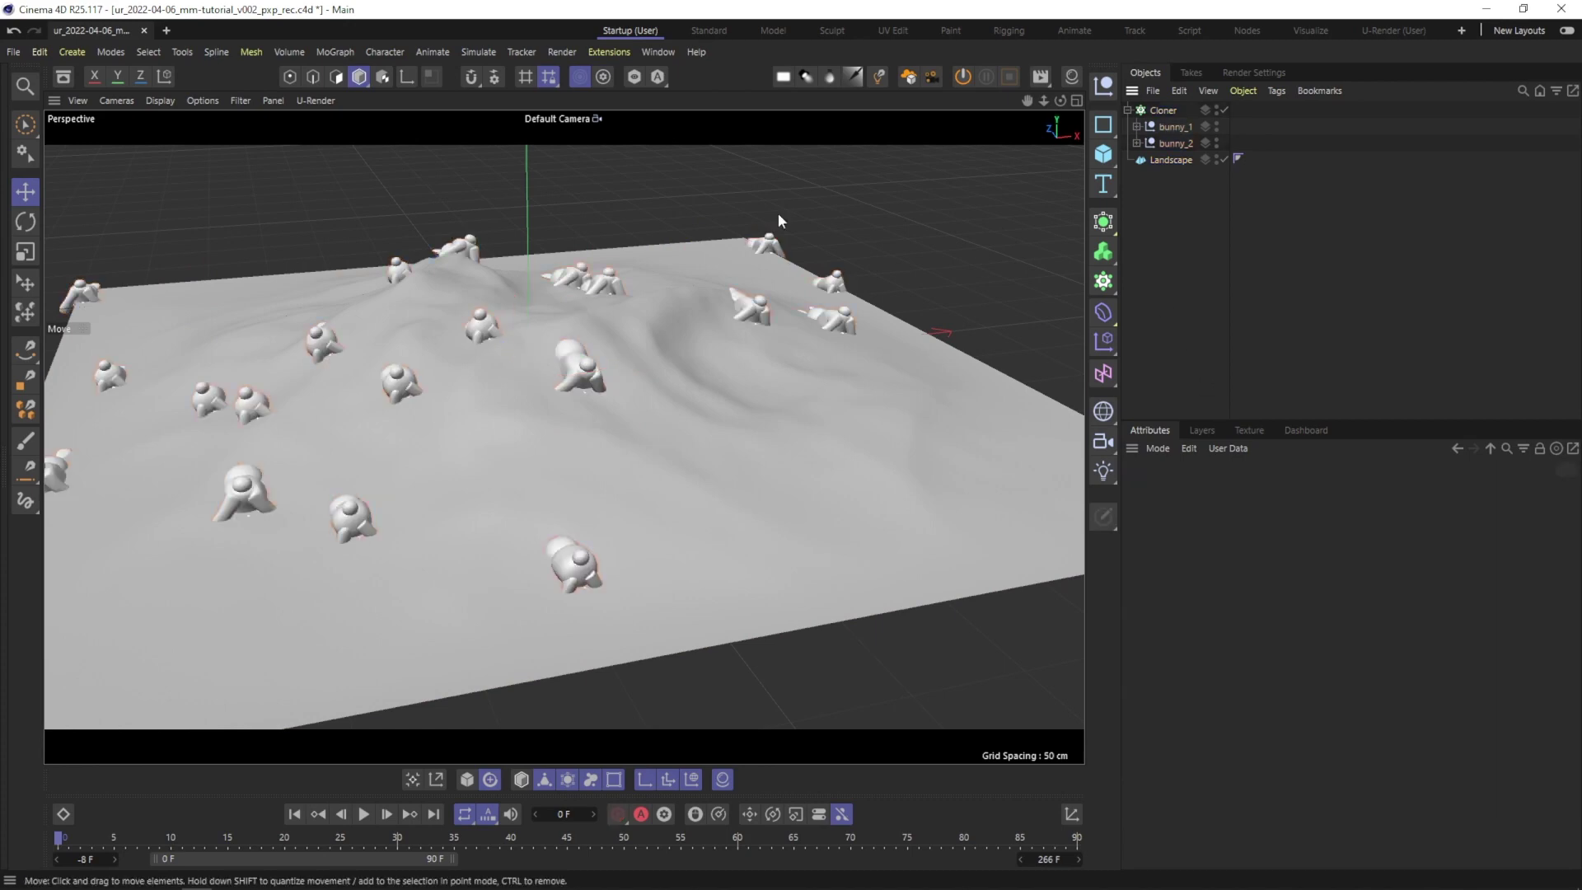
Start the U-Render live rendering in the perspective viewport.
click(318, 102)
click(321, 127)
alt+drag(391, 225, 530, 353)
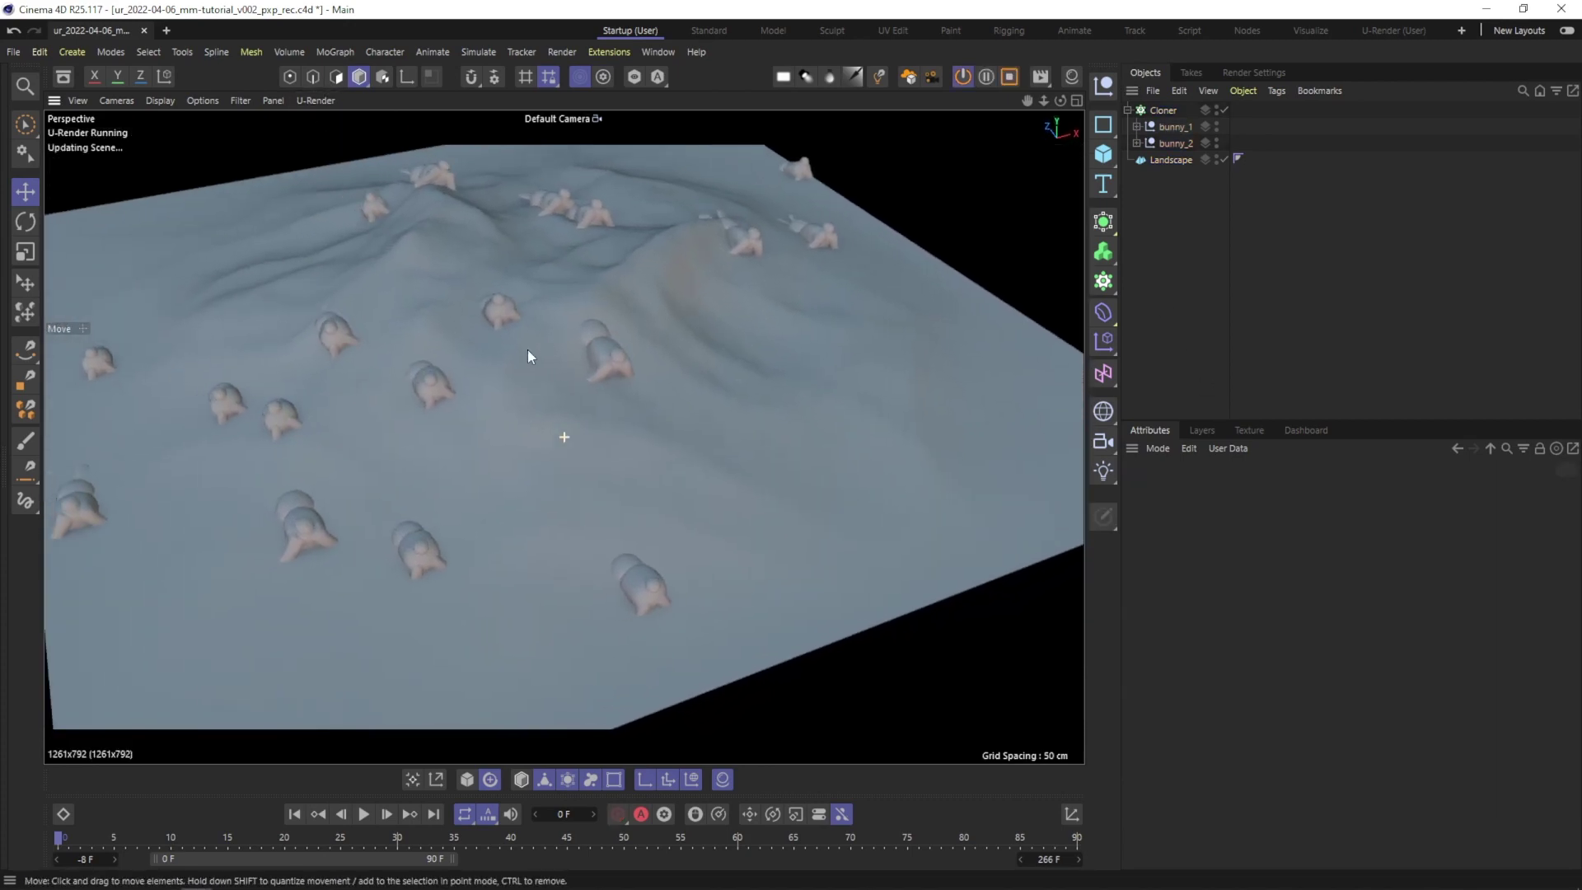
Set the Cloner's transform rotation to 180° heading and 90° pitch so the bunnies stand upright.
click(1163, 112)
click(1286, 490)
text(180)
key(Tab)
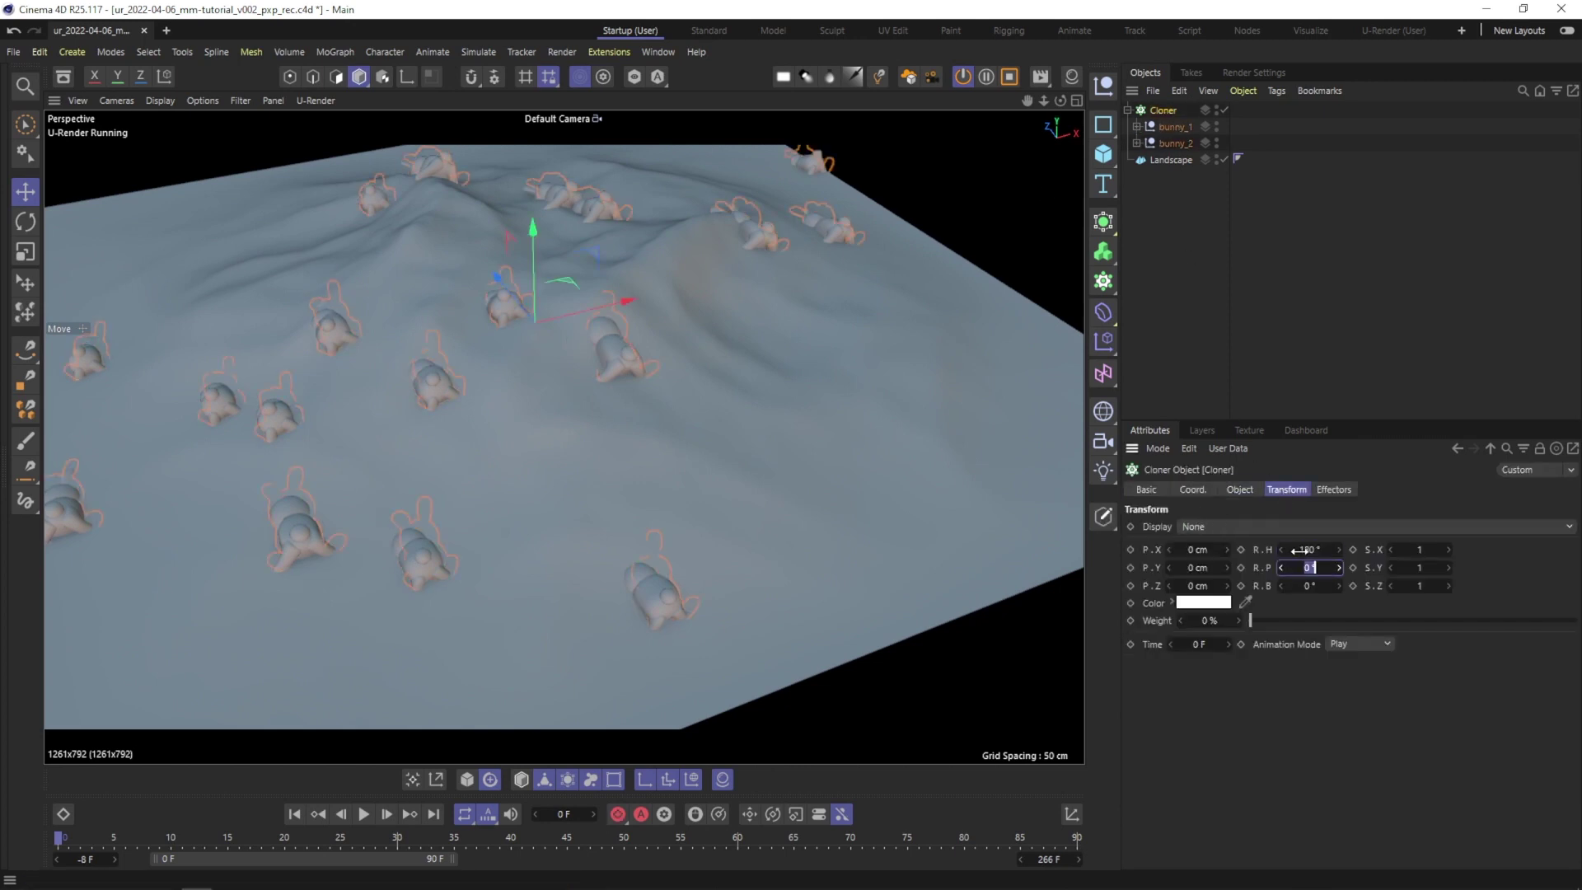
text(90)
key(Return)
click(1219, 404)
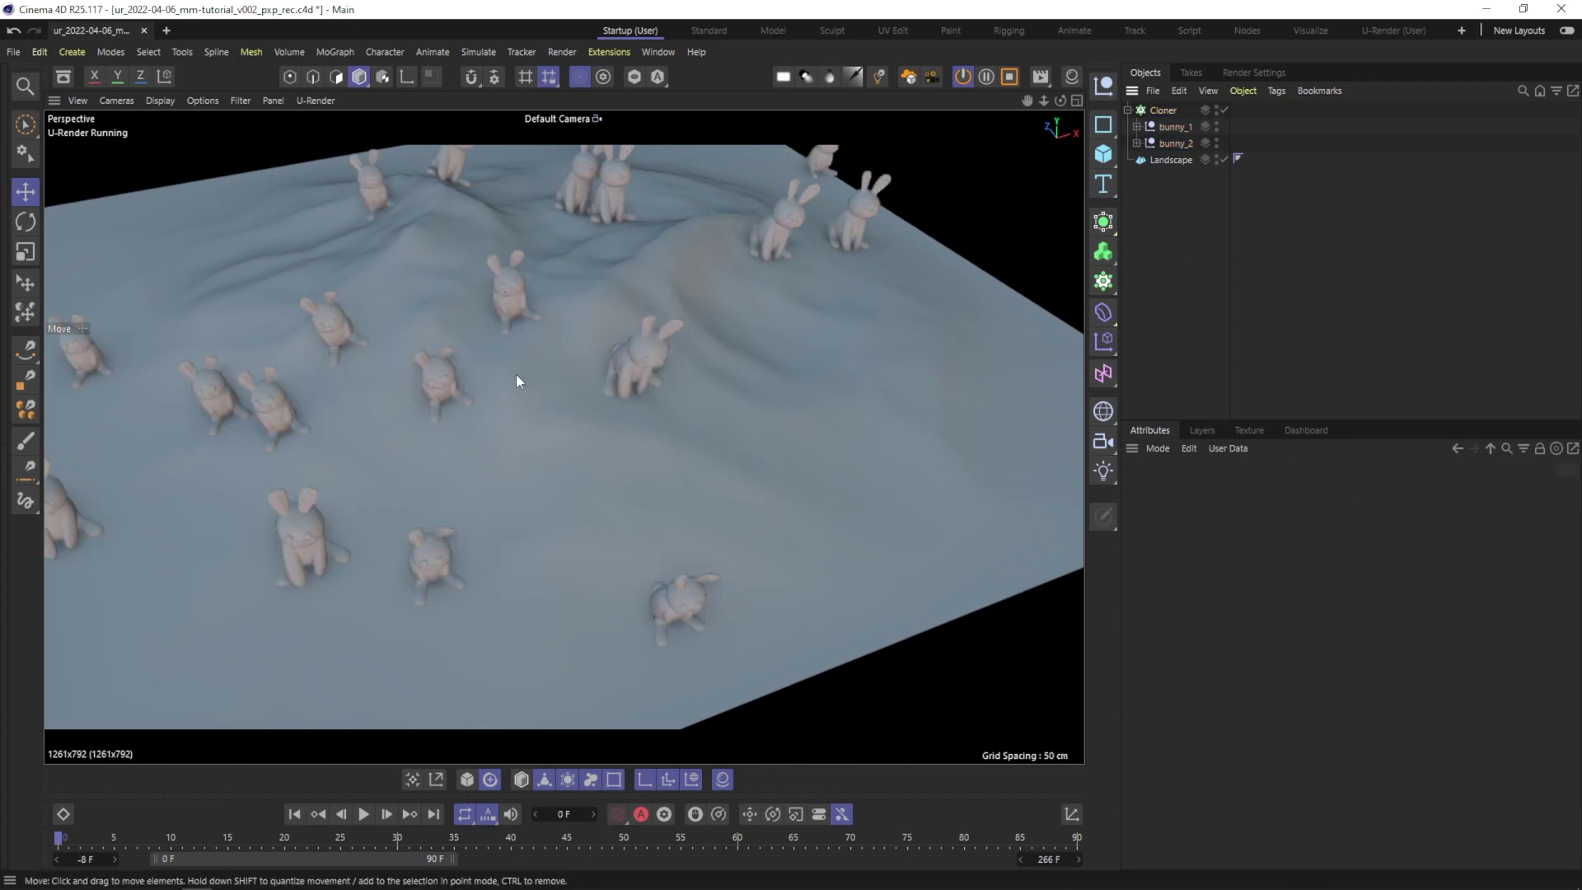
Raise the Cloner's clone count past 100 on the landscape surface.
alt+drag(519, 378, 1077, 140)
click(1164, 111)
click(1240, 492)
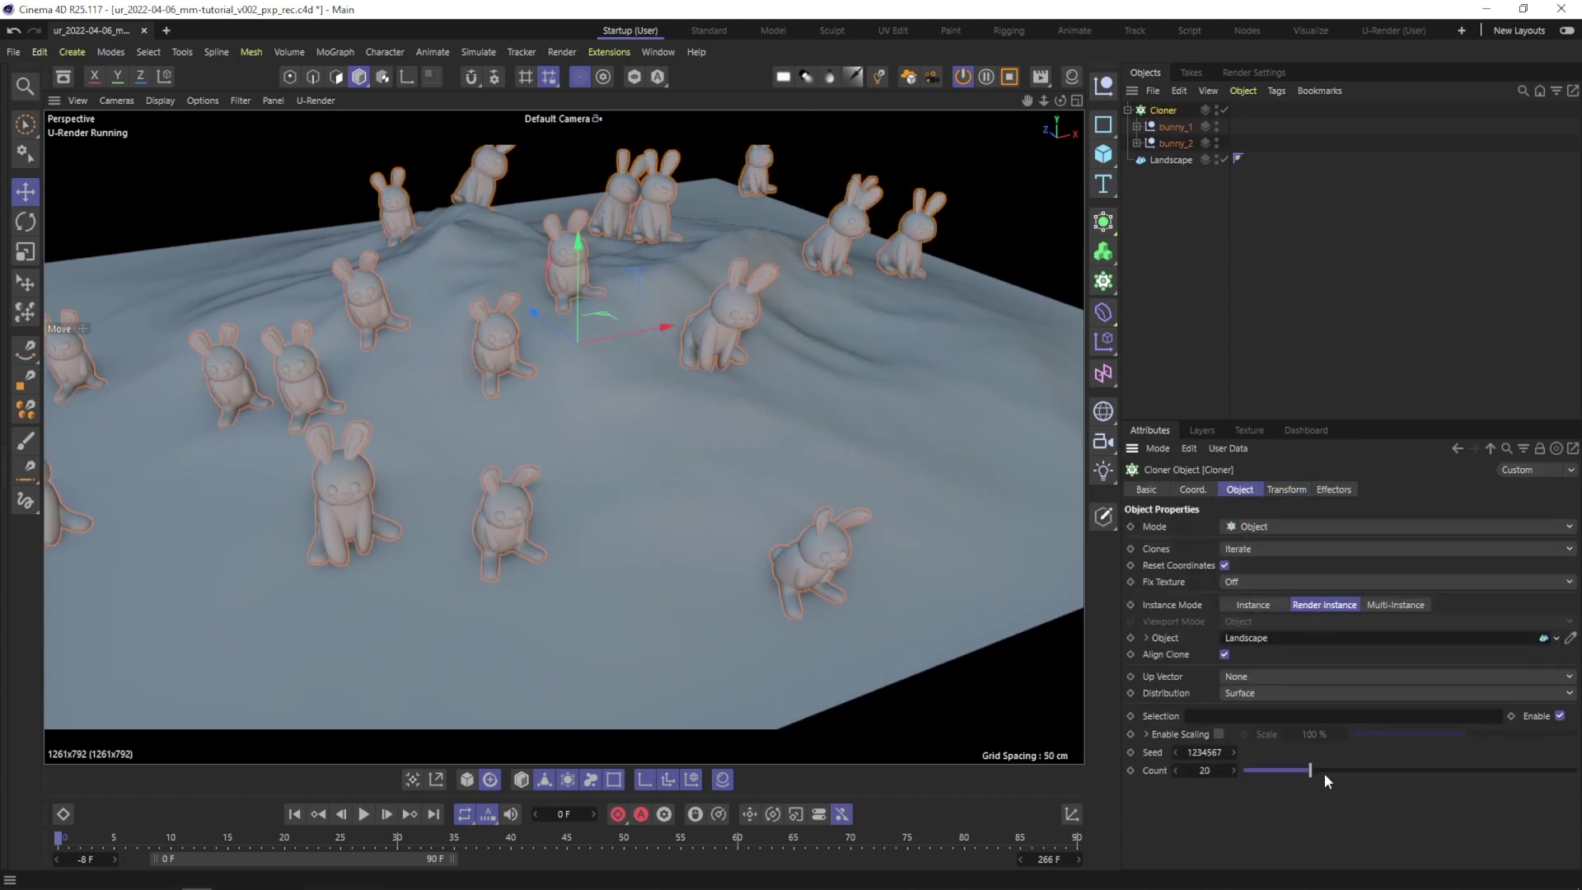
drag(1312, 771, 1575, 771)
scroll(671, 371, down, 3)
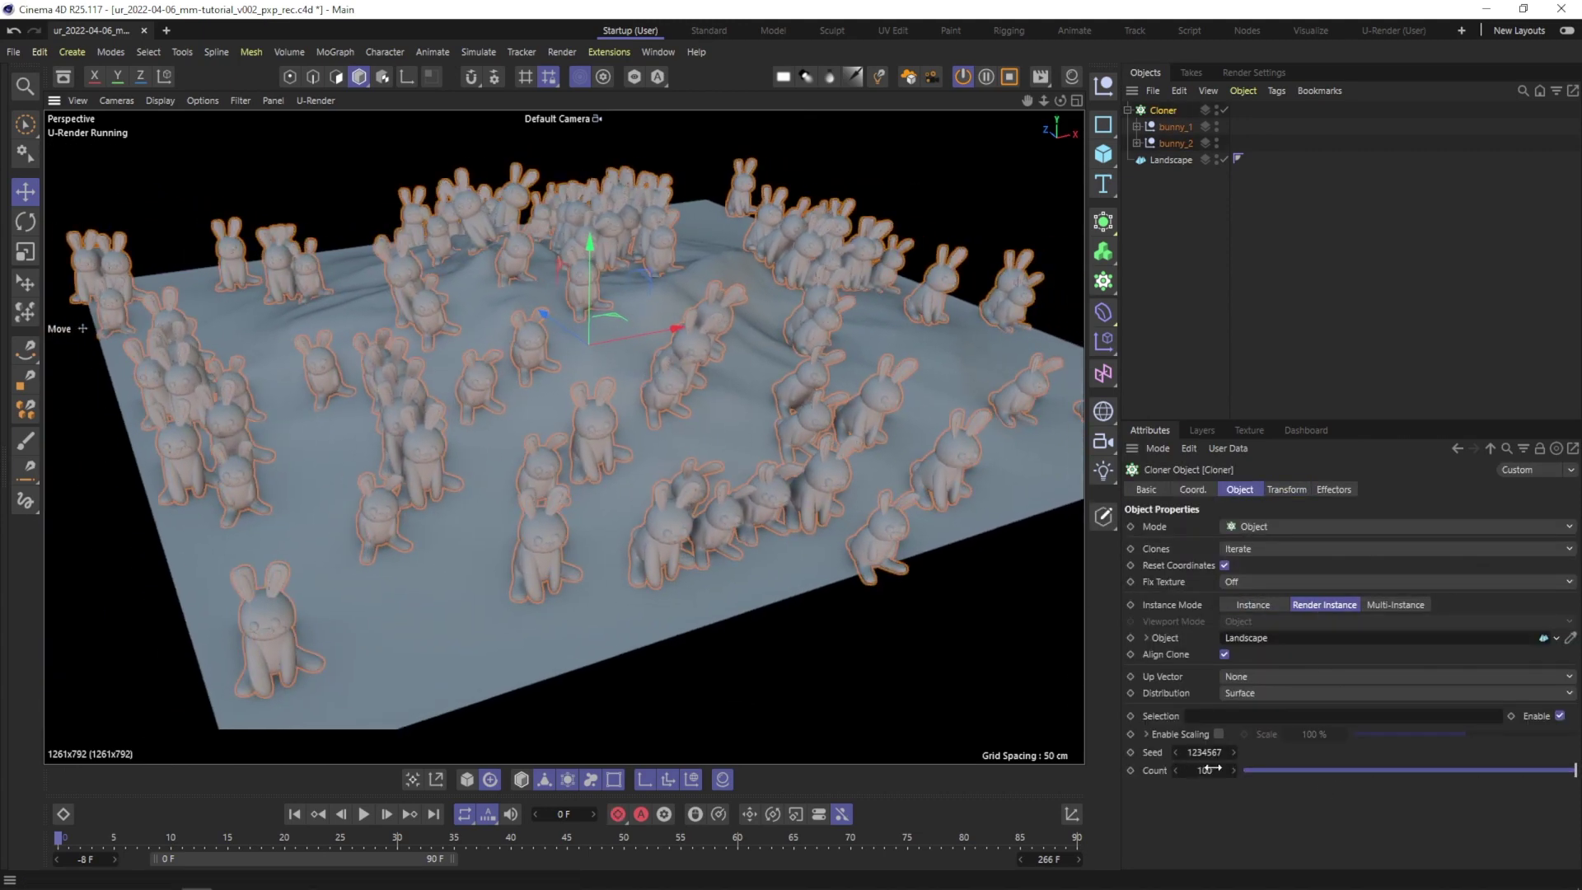
drag(1212, 768, 1252, 767)
Turn off Borders At Sea Level on the Landscape and set its Rough Furrows and Fine Furrows to 0 %.
click(1161, 162)
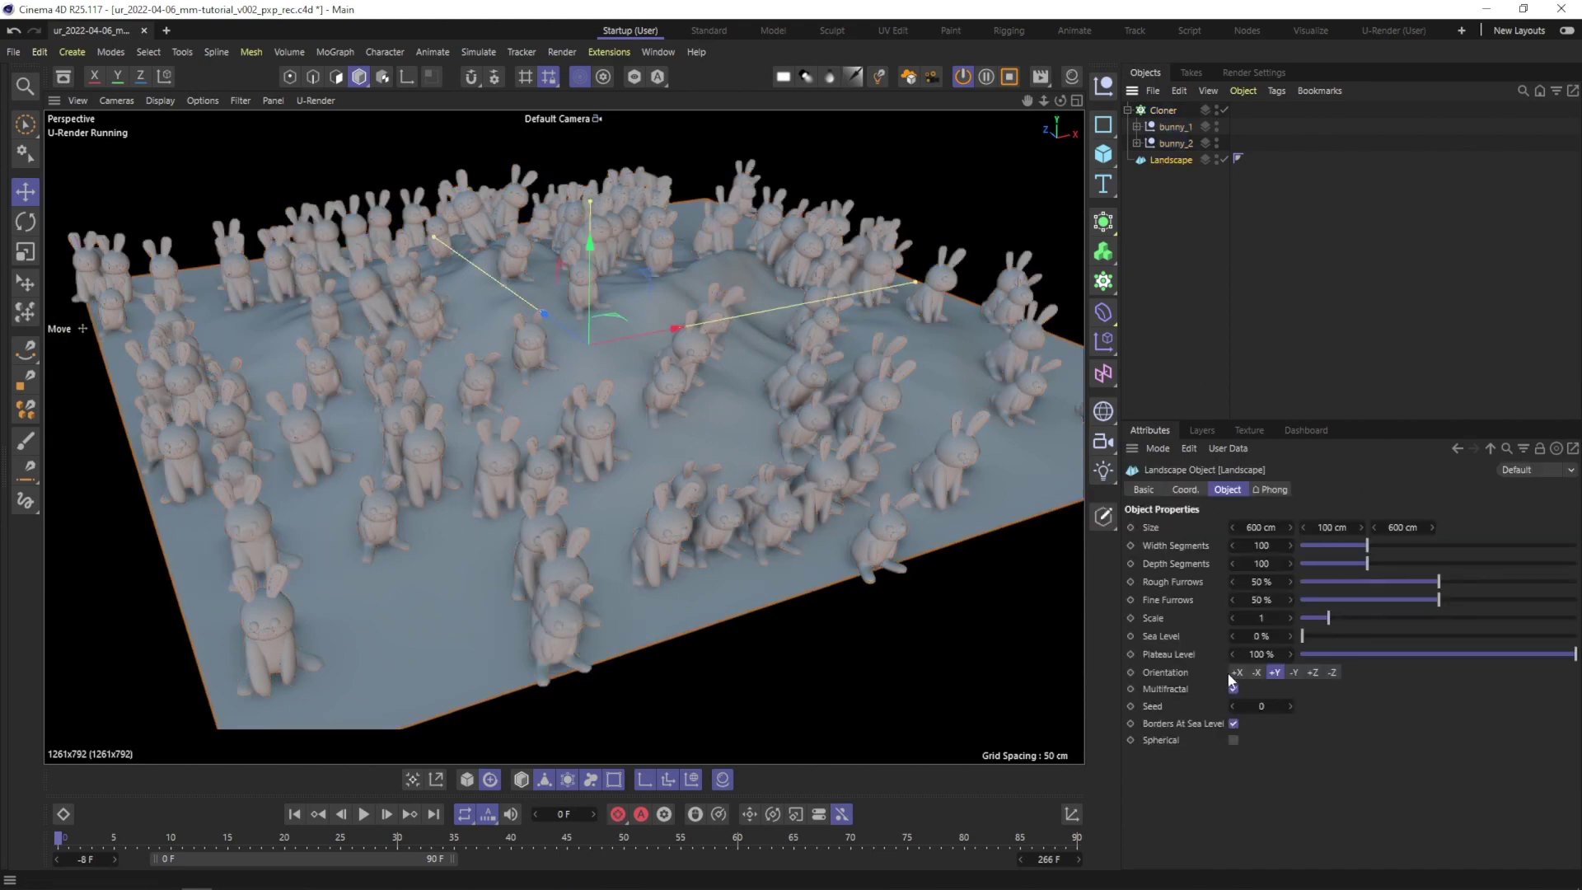
click(1233, 724)
alt+middle_drag(1030, 503, 1025, 557)
drag(1344, 582, 1302, 582)
drag(1407, 600, 1302, 600)
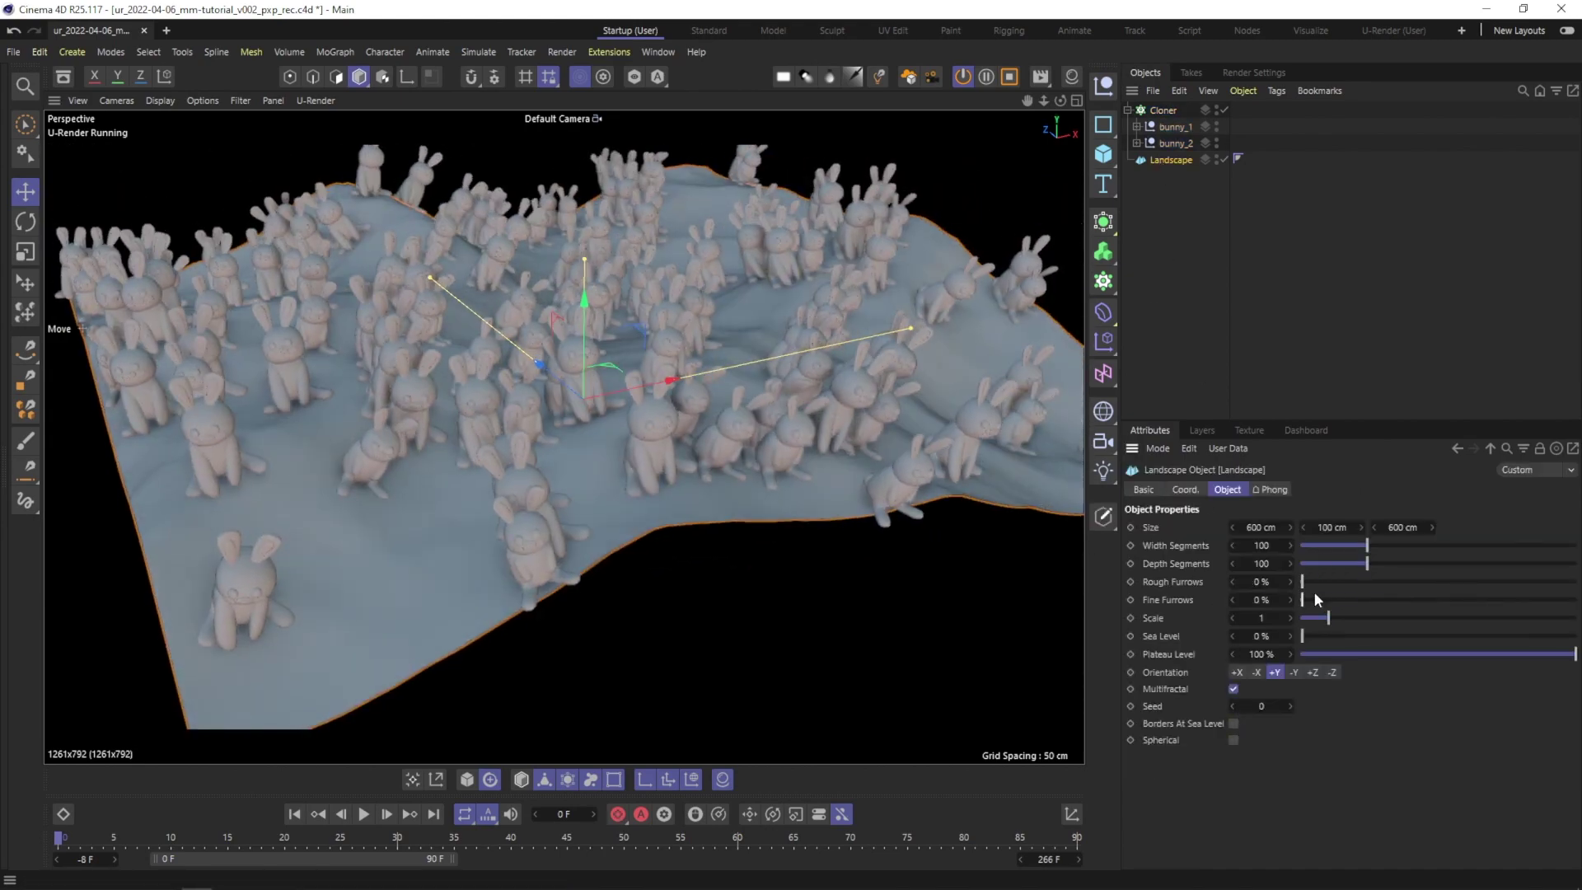
click(1166, 257)
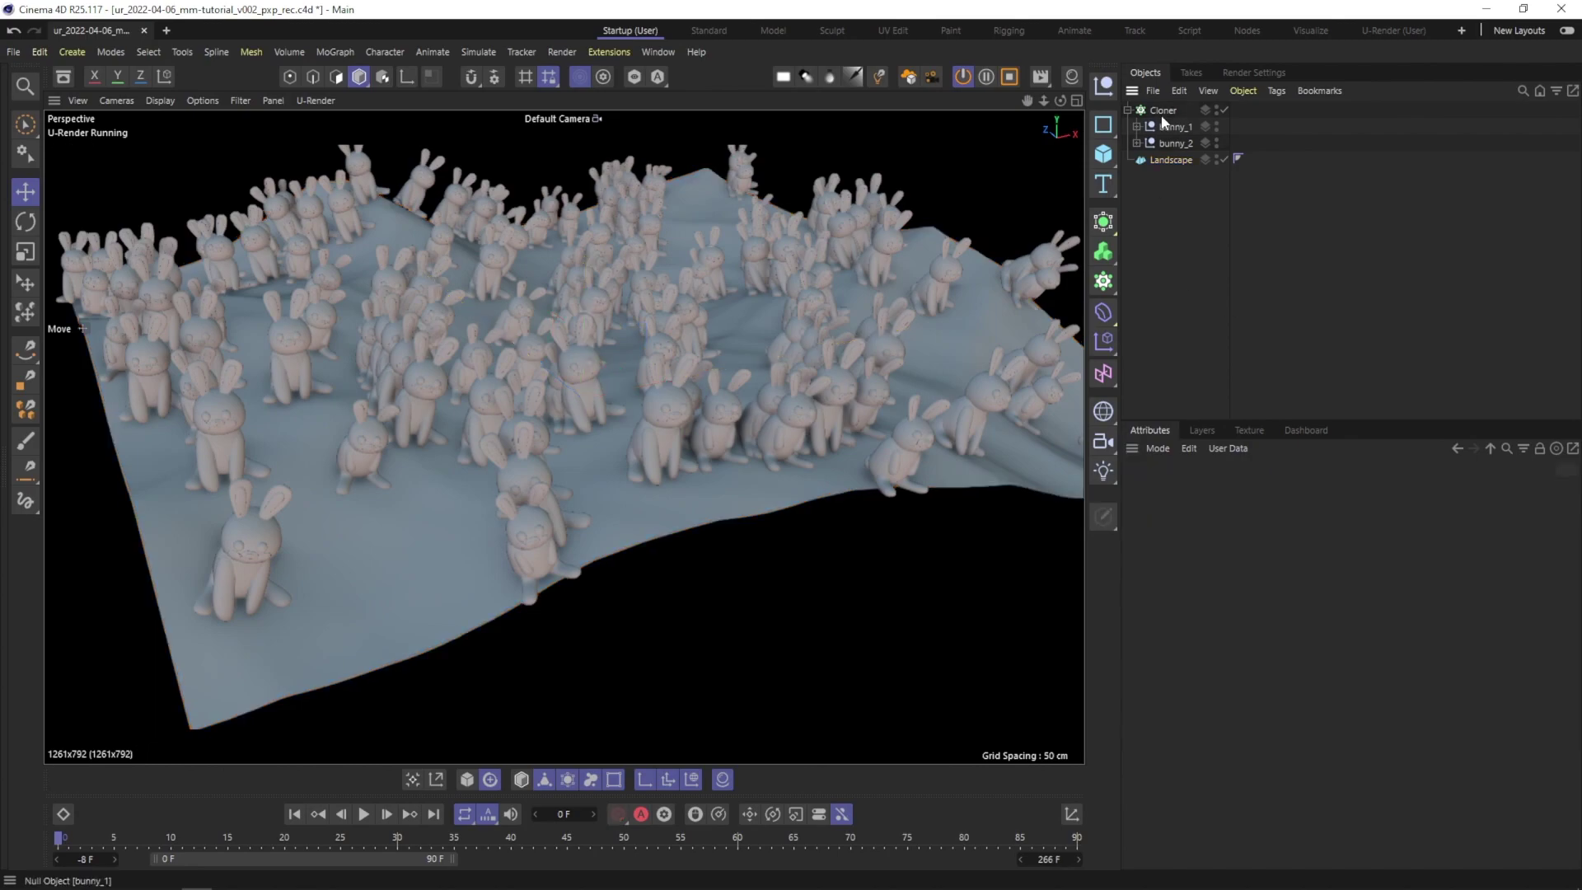
Set the Cloner's clone count to 161.
click(1162, 111)
alt+drag(615, 318, 633, 364)
scroll(647, 368, up, 2)
drag(1206, 769, 1216, 768)
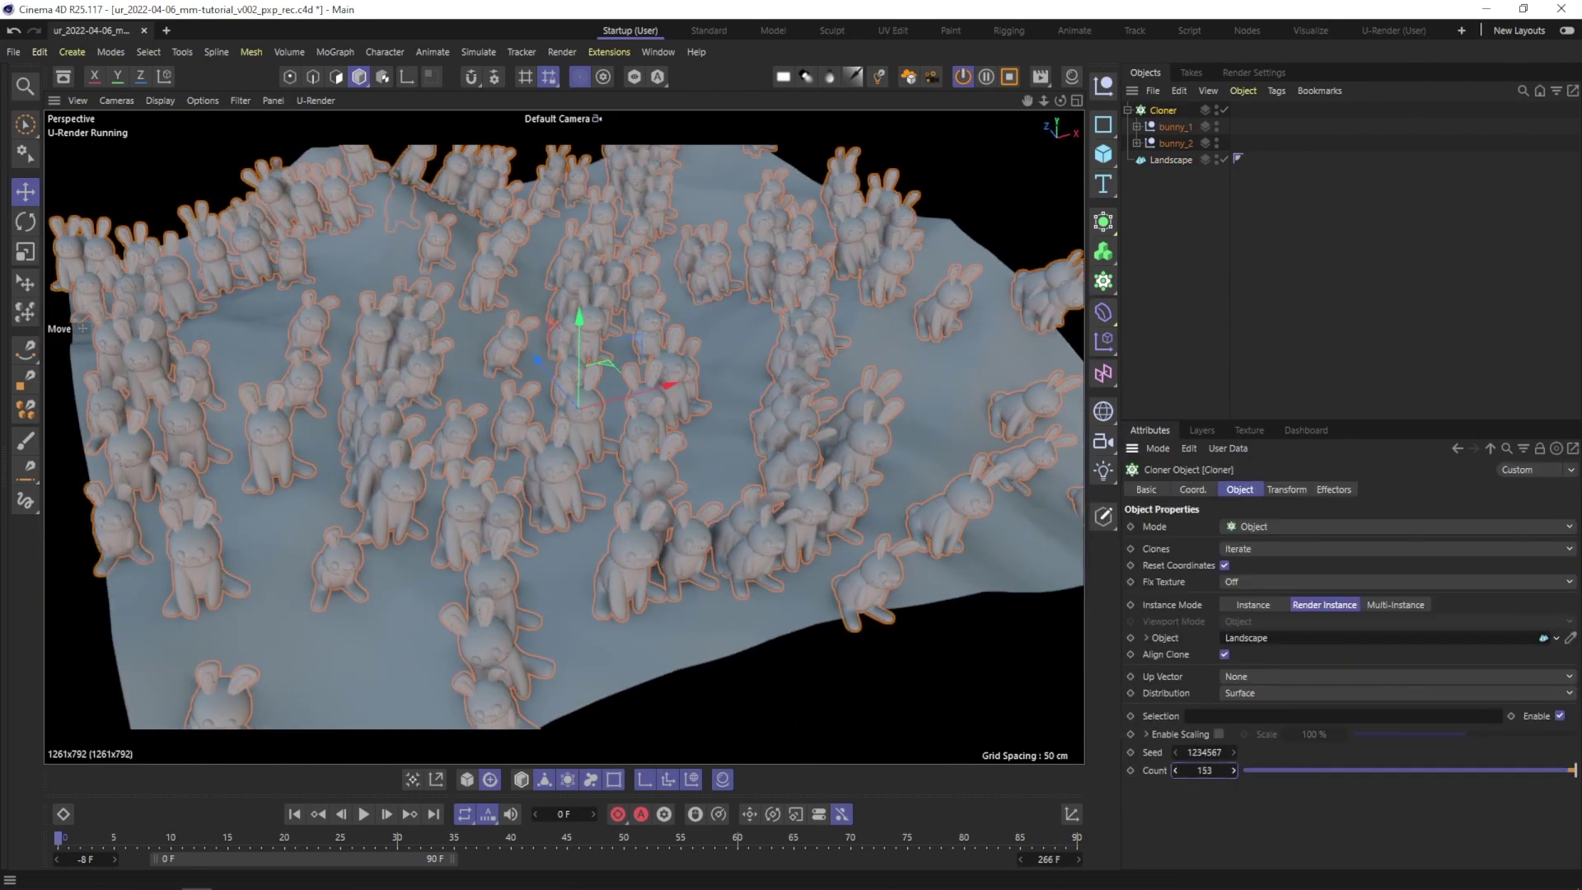
click(1163, 268)
alt+drag(585, 356, 435, 323)
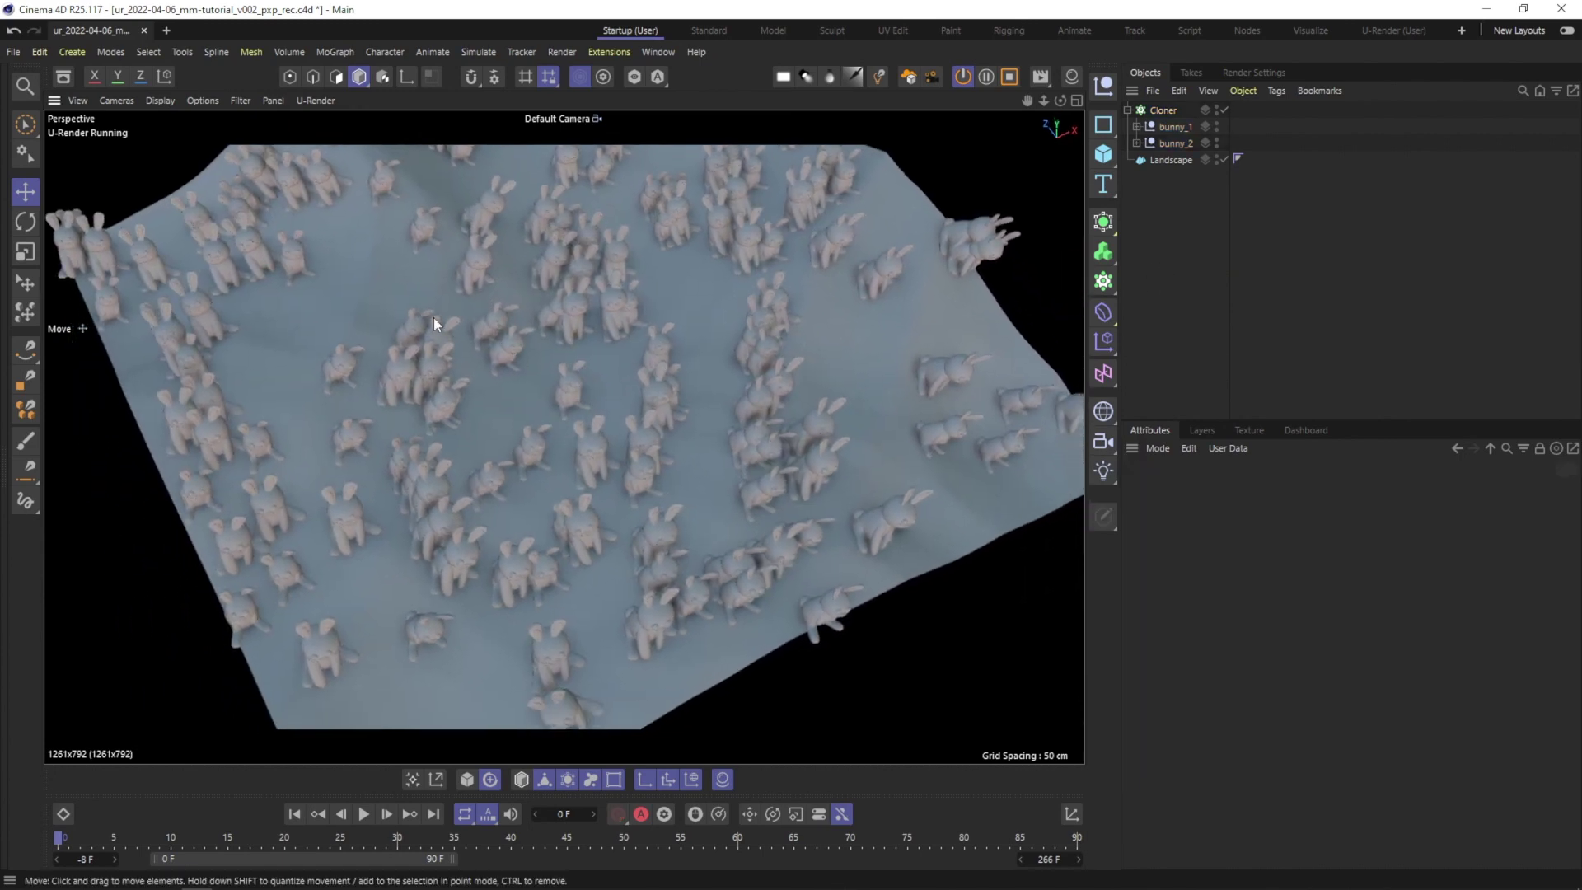
Add a Push Apart effector to the Cloner and reduce its radius so the bunnies stay on the landscape.
click(1169, 112)
click(335, 51)
mouse_move(392, 79)
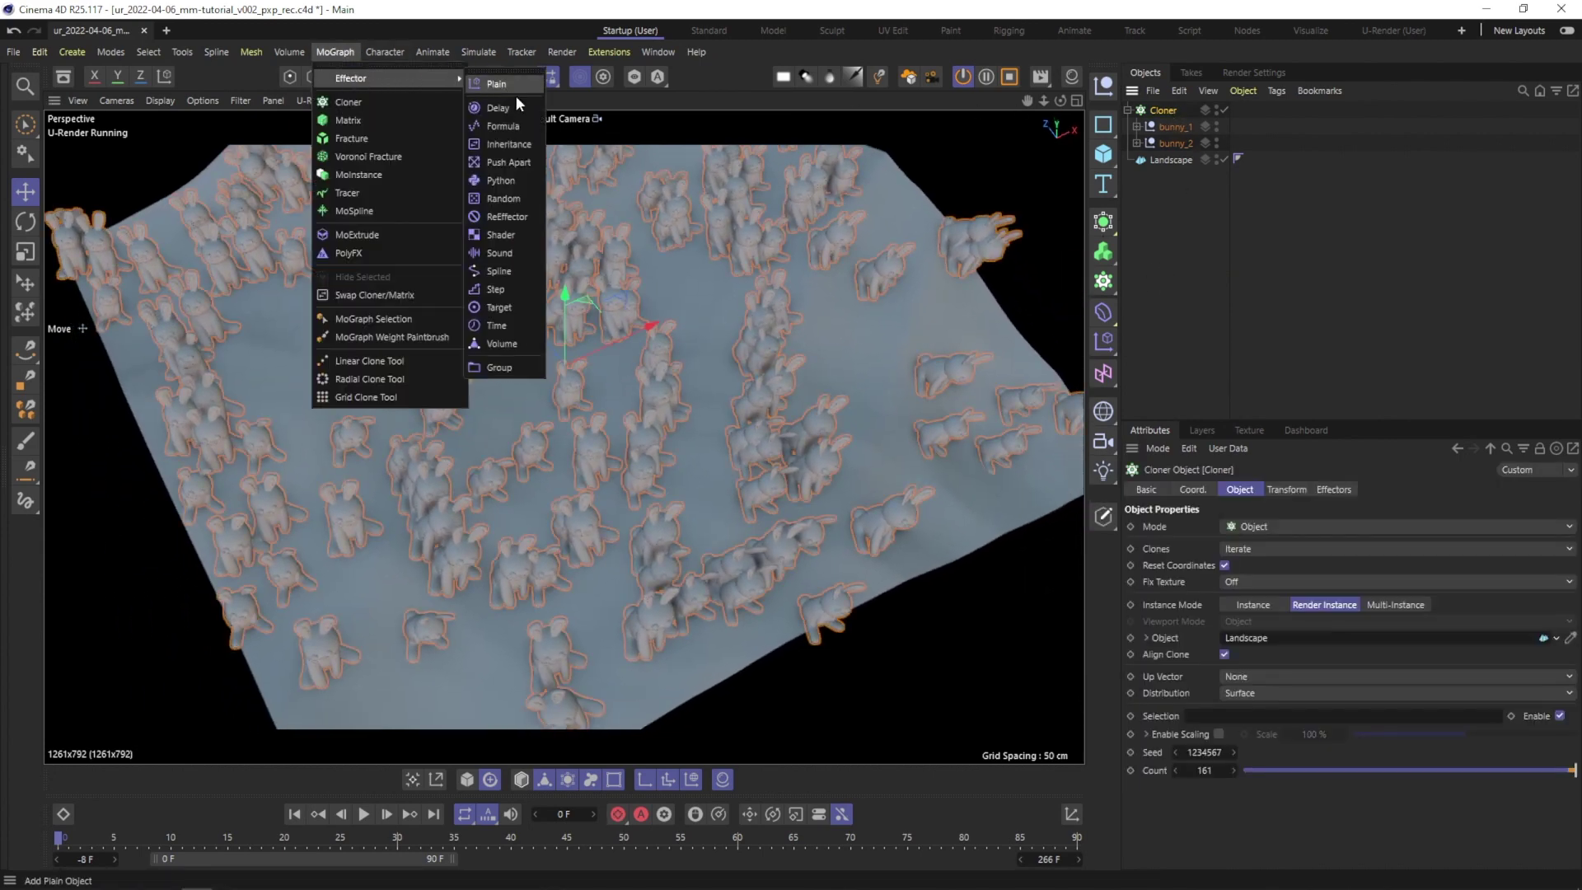
click(508, 164)
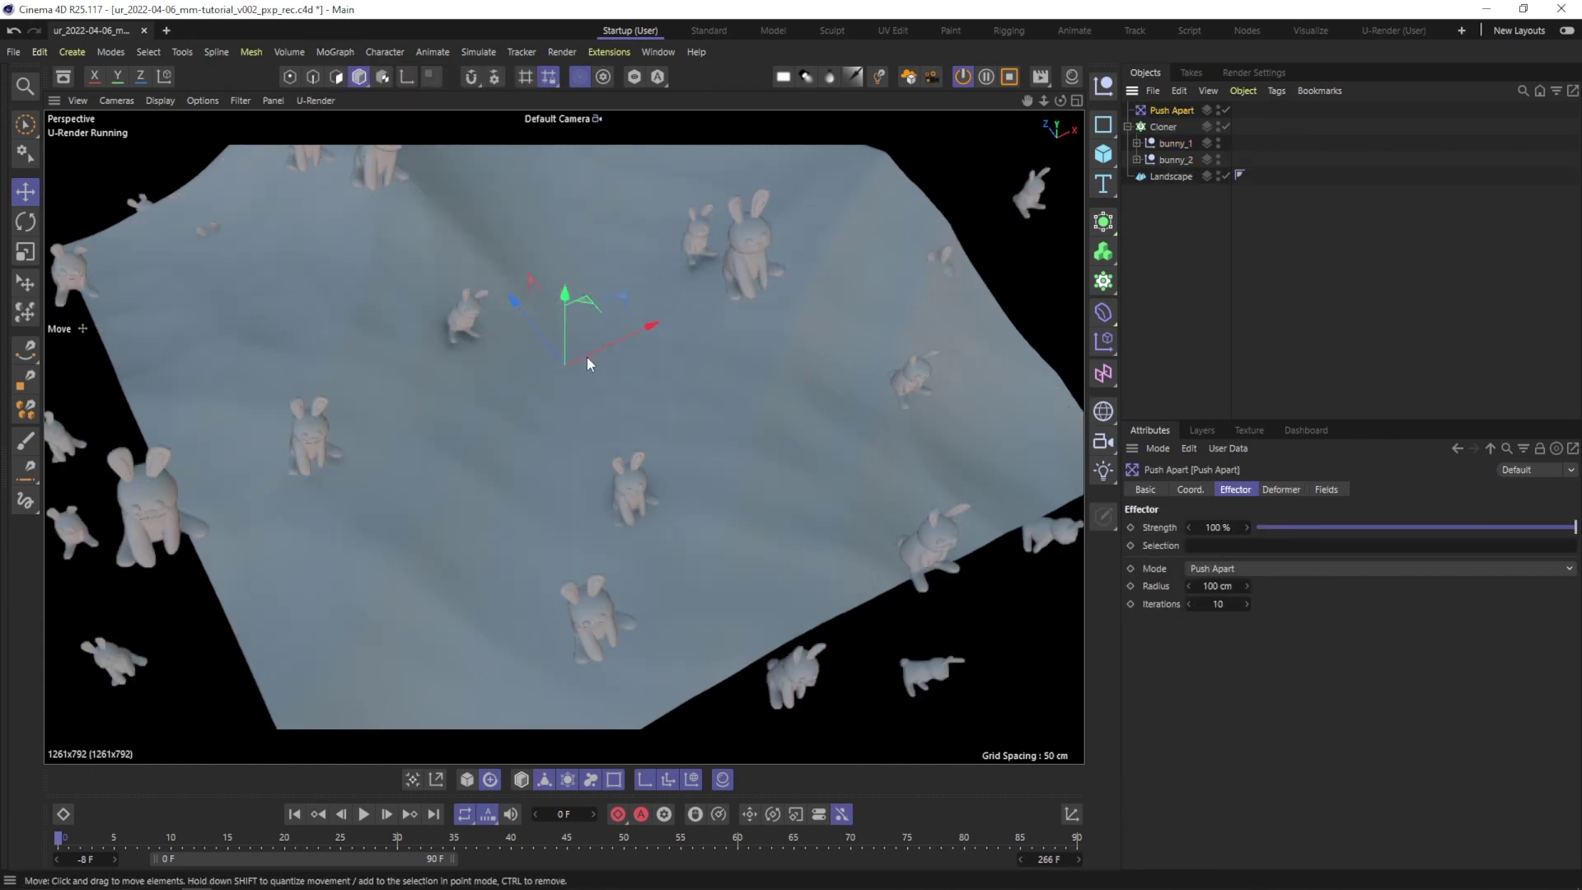
alt+drag(586, 363, 582, 354)
drag(1227, 585, 1168, 586)
alt+drag(549, 347, 486, 387)
Set the Push Apart effector to Hide mode with a 16 cm radius and a strength of about 47 %.
click(1228, 569)
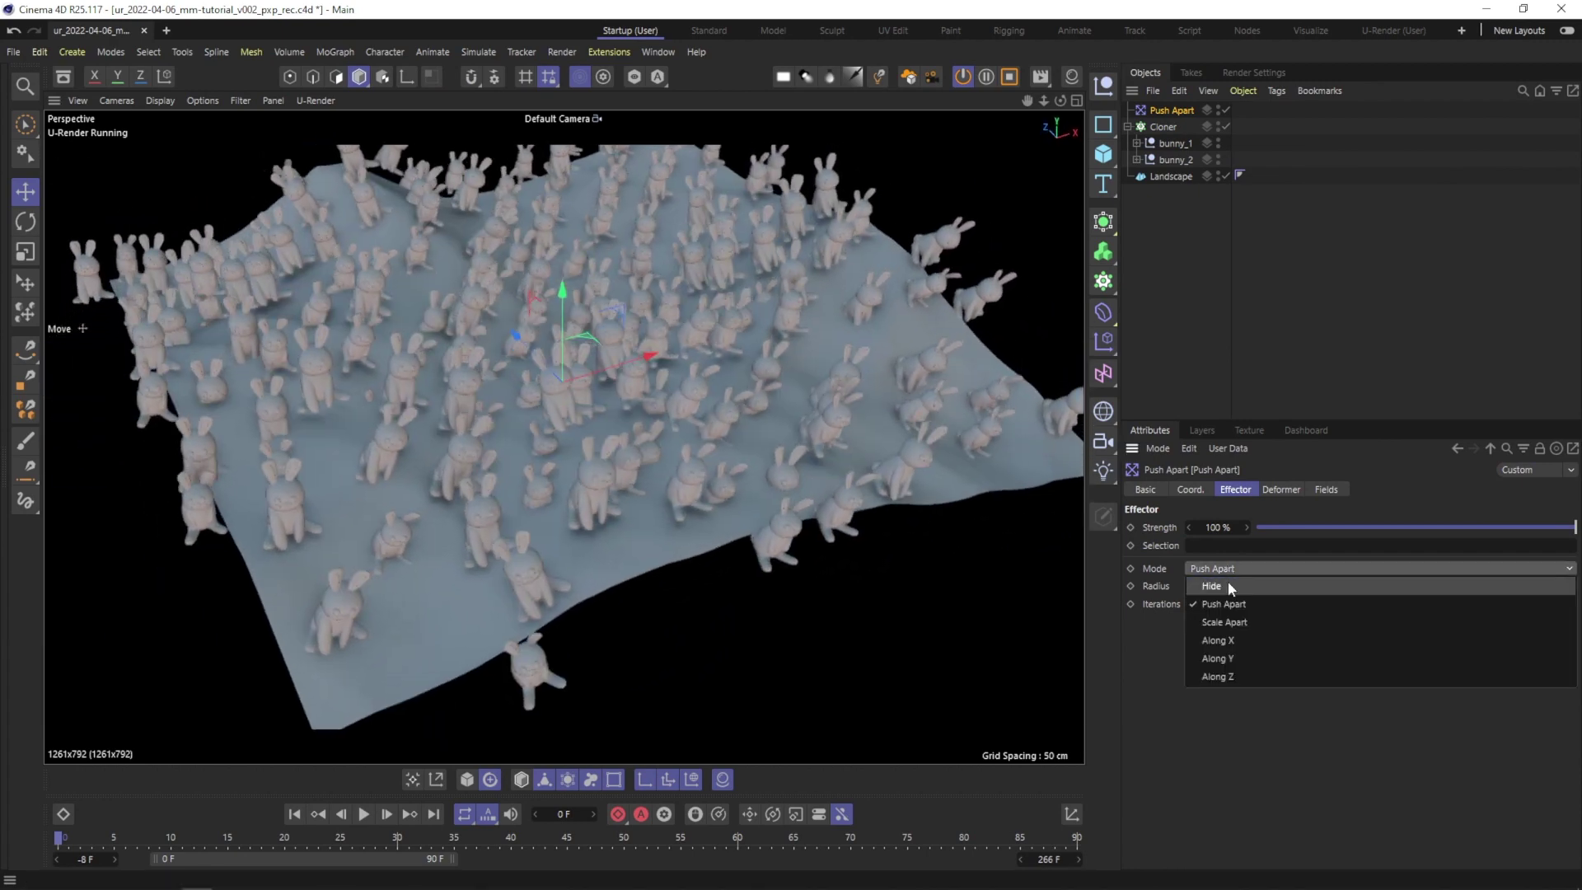
click(1228, 586)
drag(1227, 586, 1220, 586)
drag(1526, 528, 1408, 529)
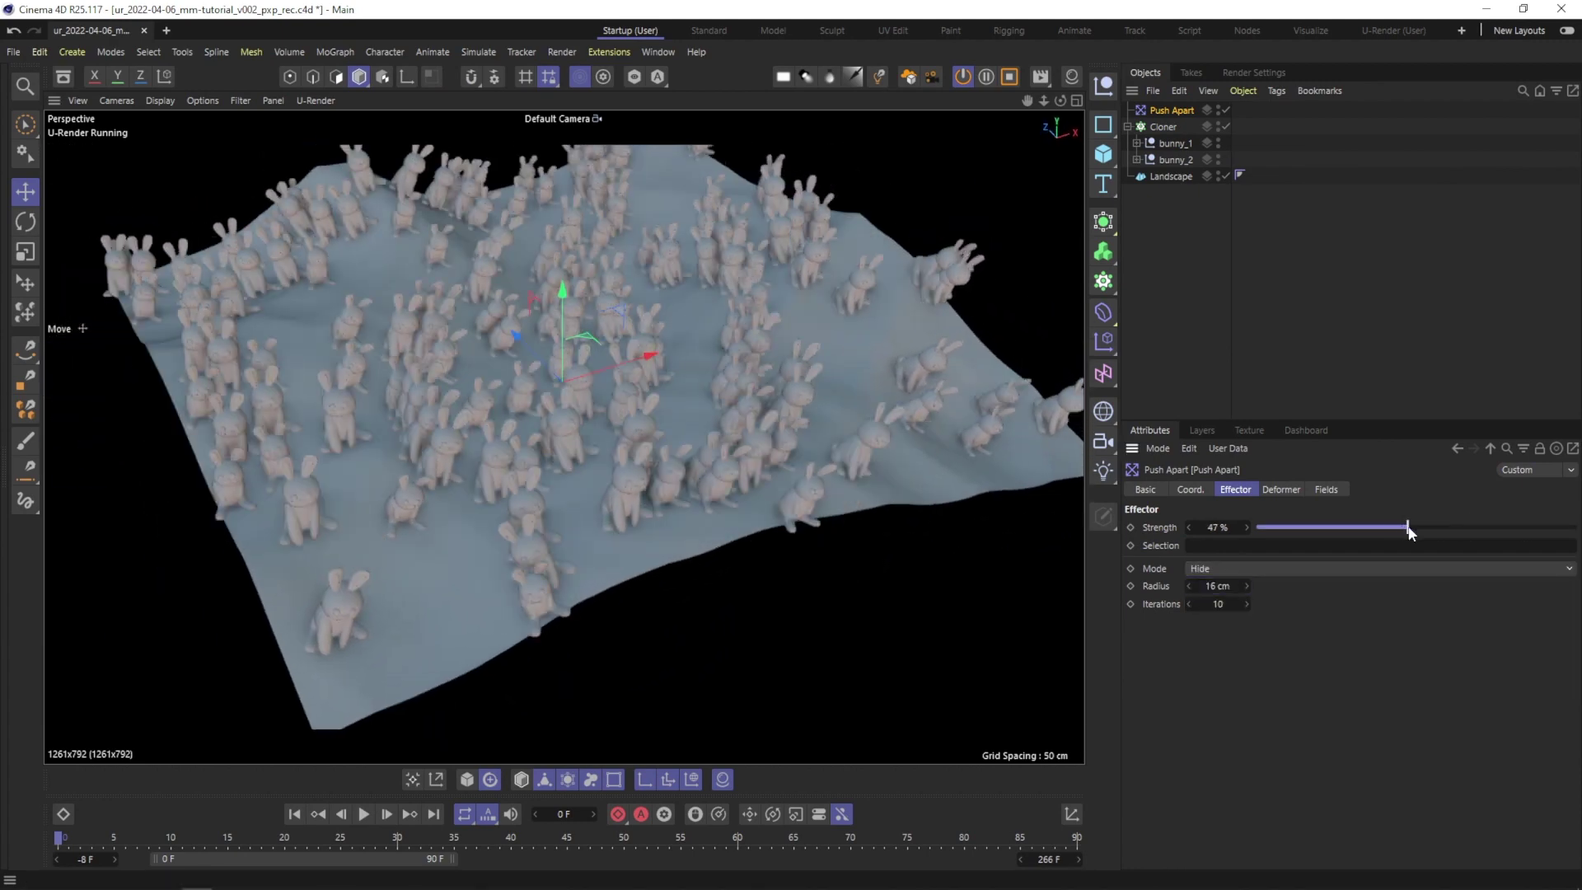
Increase the Cloner's clone count further to populate the landscape more densely.
click(1163, 126)
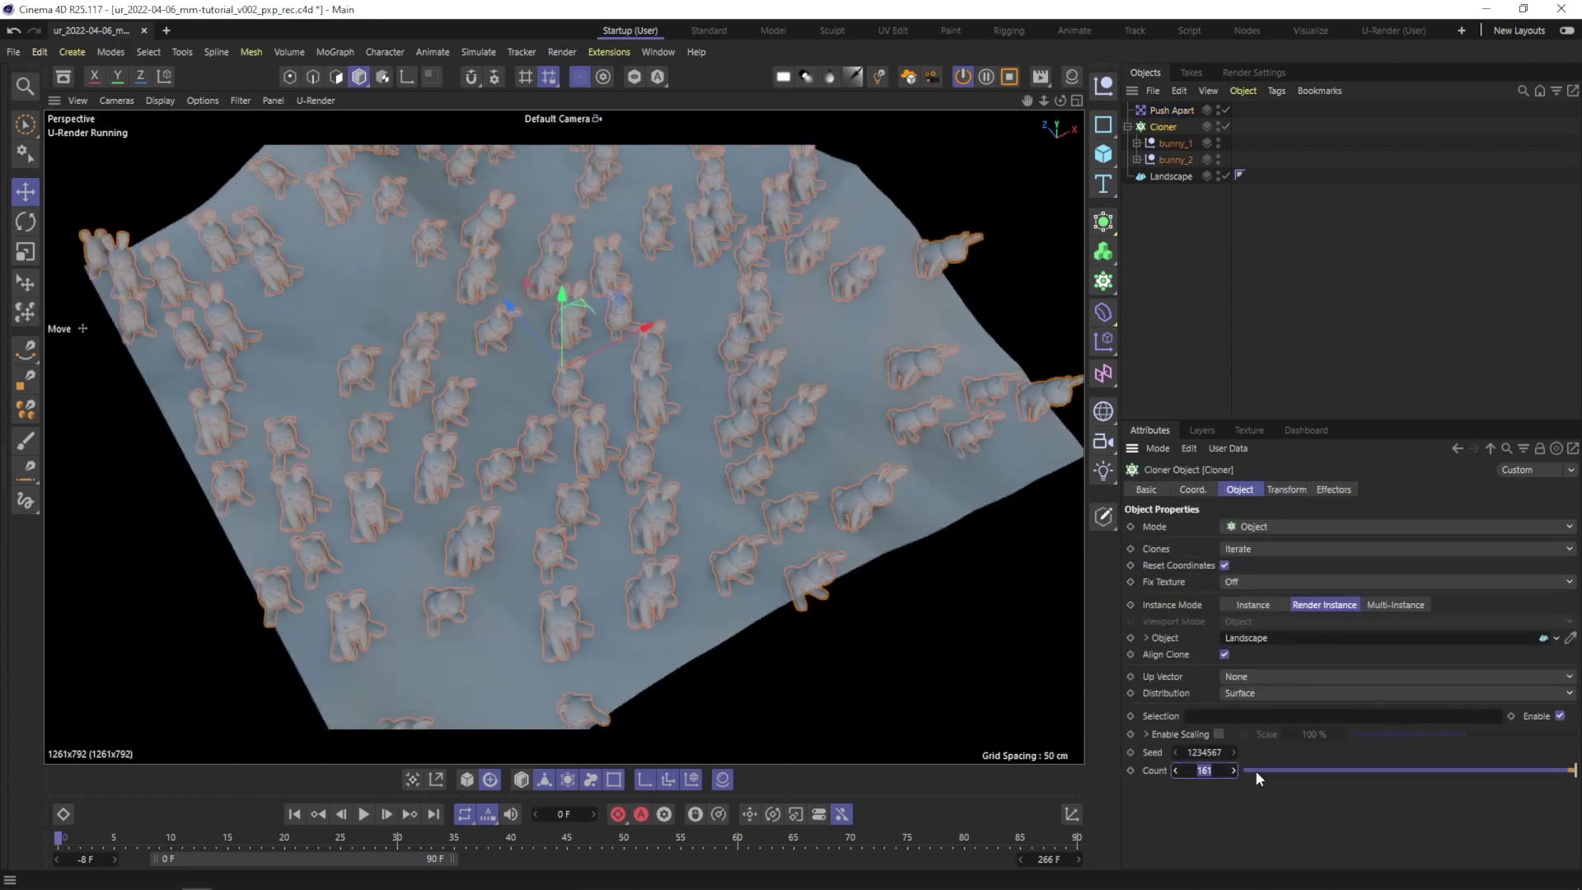
drag(1232, 770, 1232, 642)
click(1204, 247)
alt+drag(582, 356, 537, 382)
scroll(537, 382, up, 2)
alt+drag(565, 438, 642, 342)
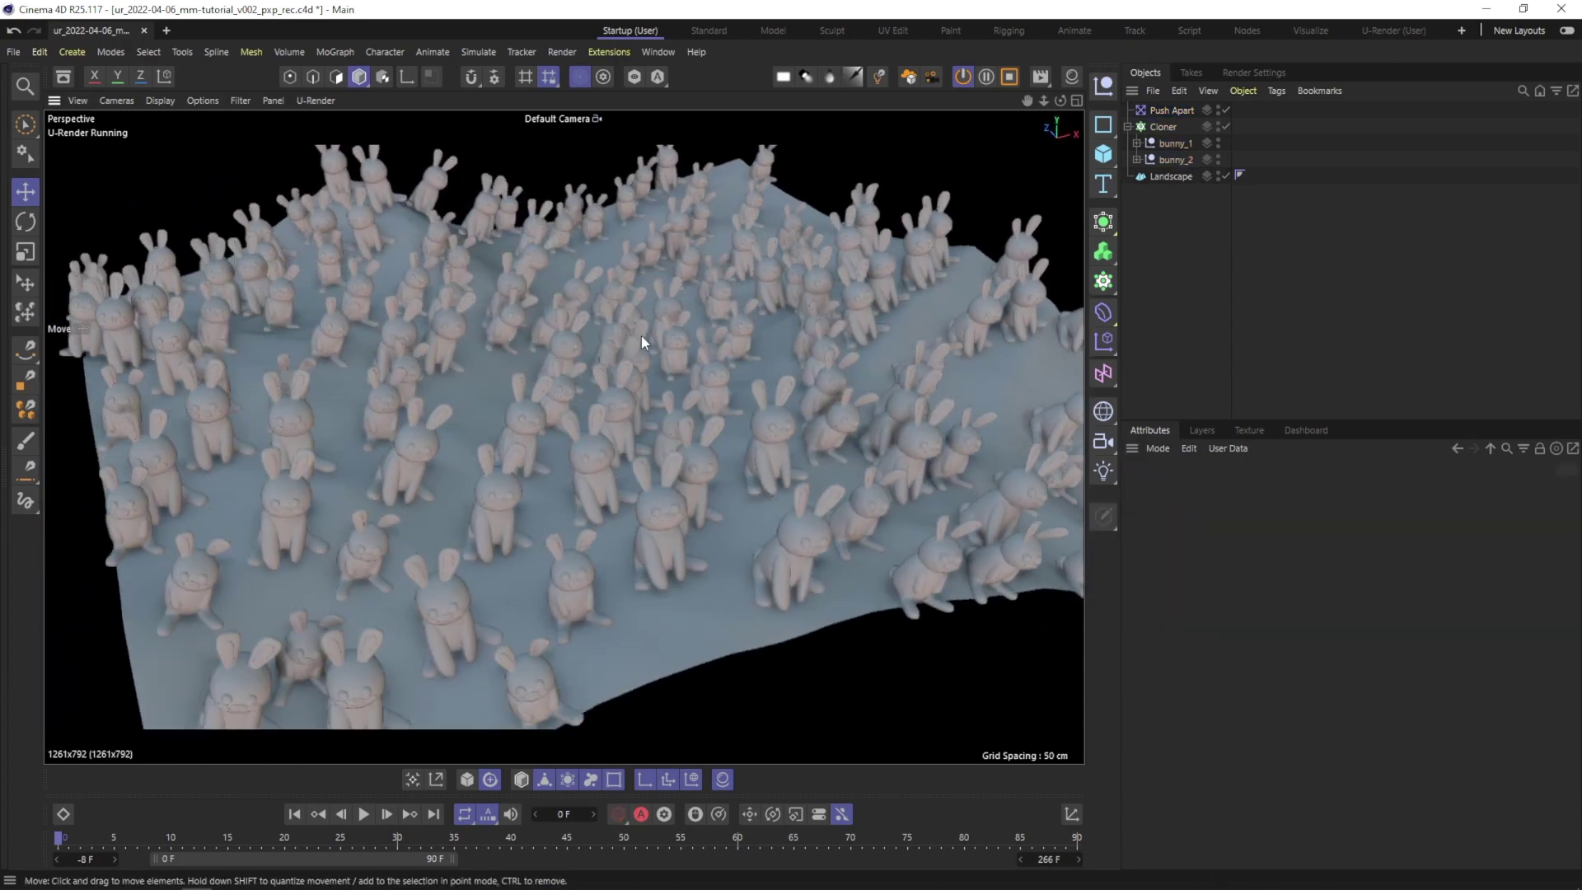
Add an infinite light parented under a null.
click(71, 52)
click(78, 77)
drag(1159, 110, 1153, 122)
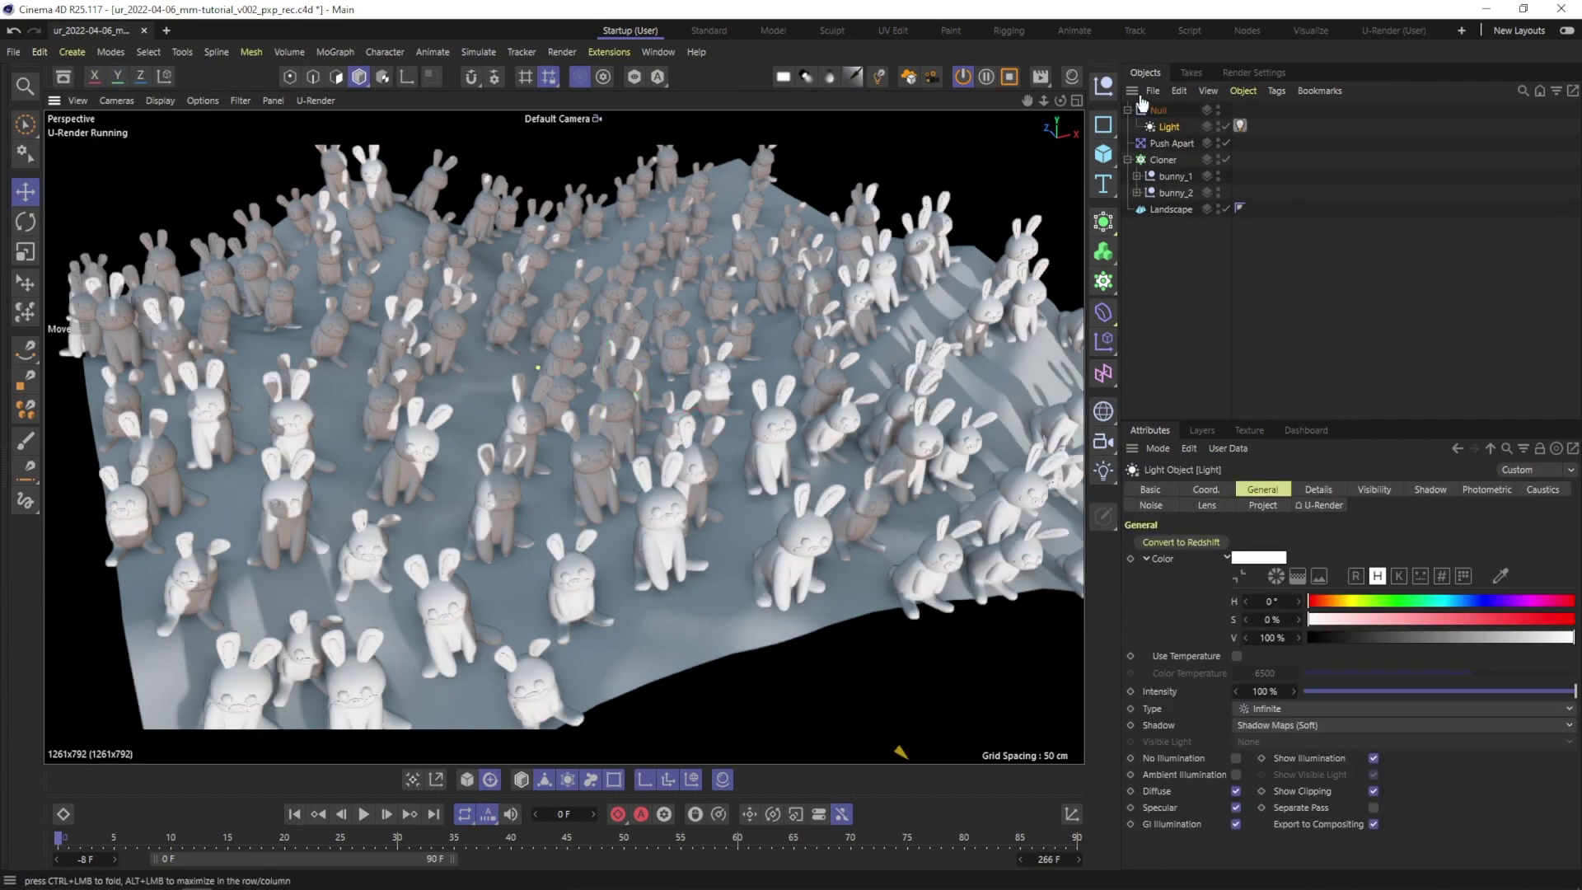
Rotate the light rig so the light falls on the bunnies' fronts, and clear the selection.
key(r)
drag(620, 416, 660, 317)
key(ctrl+shift+a)
scroll(626, 371, up, 2)
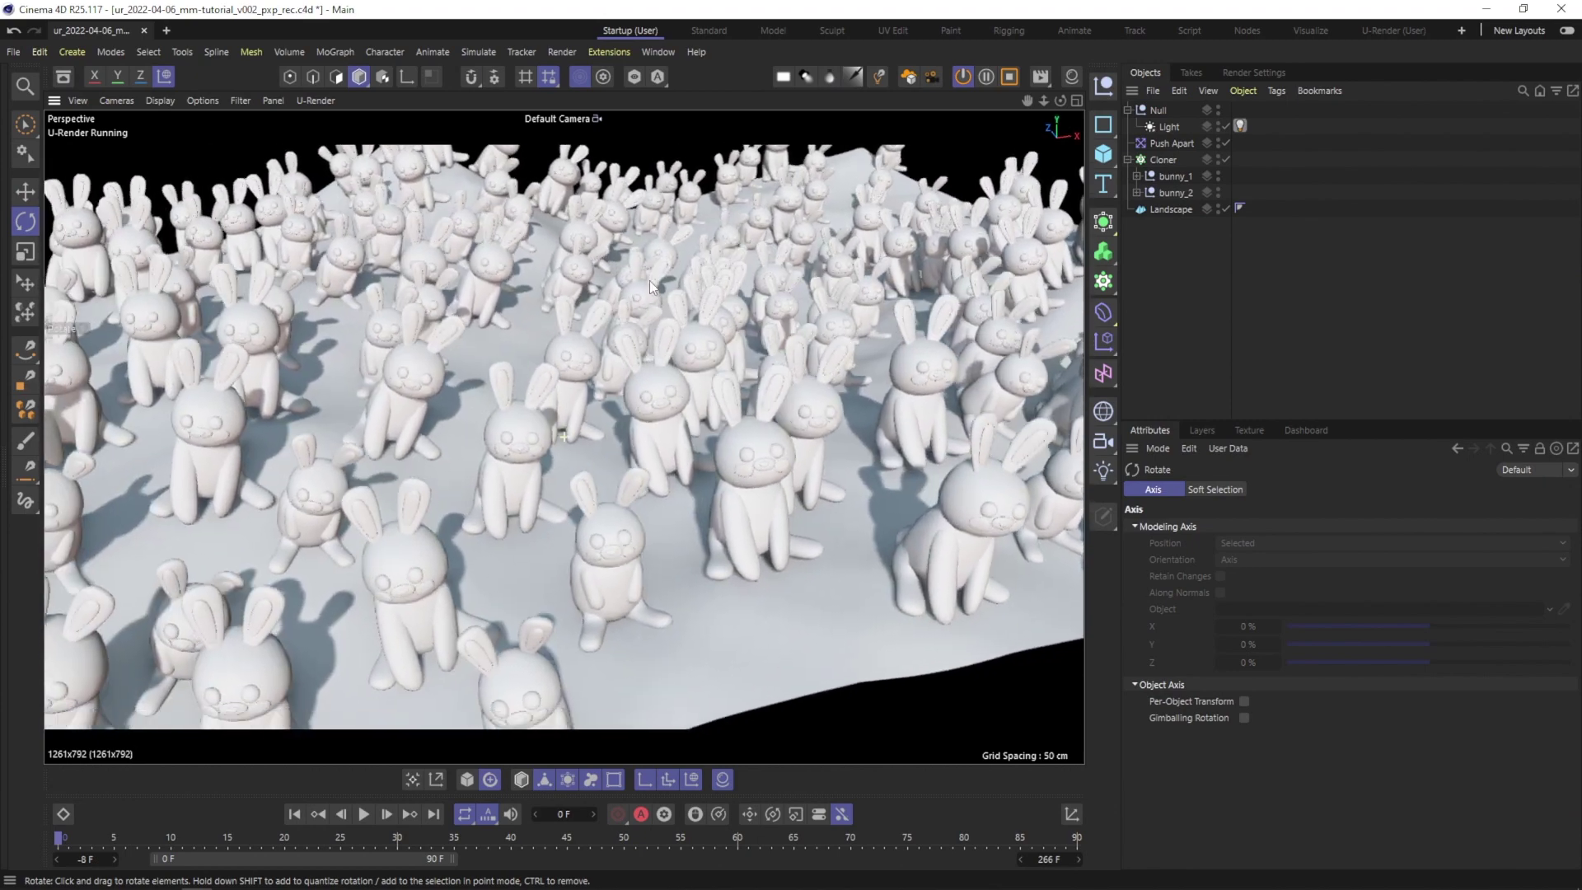
Show the Material Manager, create a new U-Render material and open it in a docked, widened Material Editor.
click(1071, 77)
drag(1120, 209, 1319, 209)
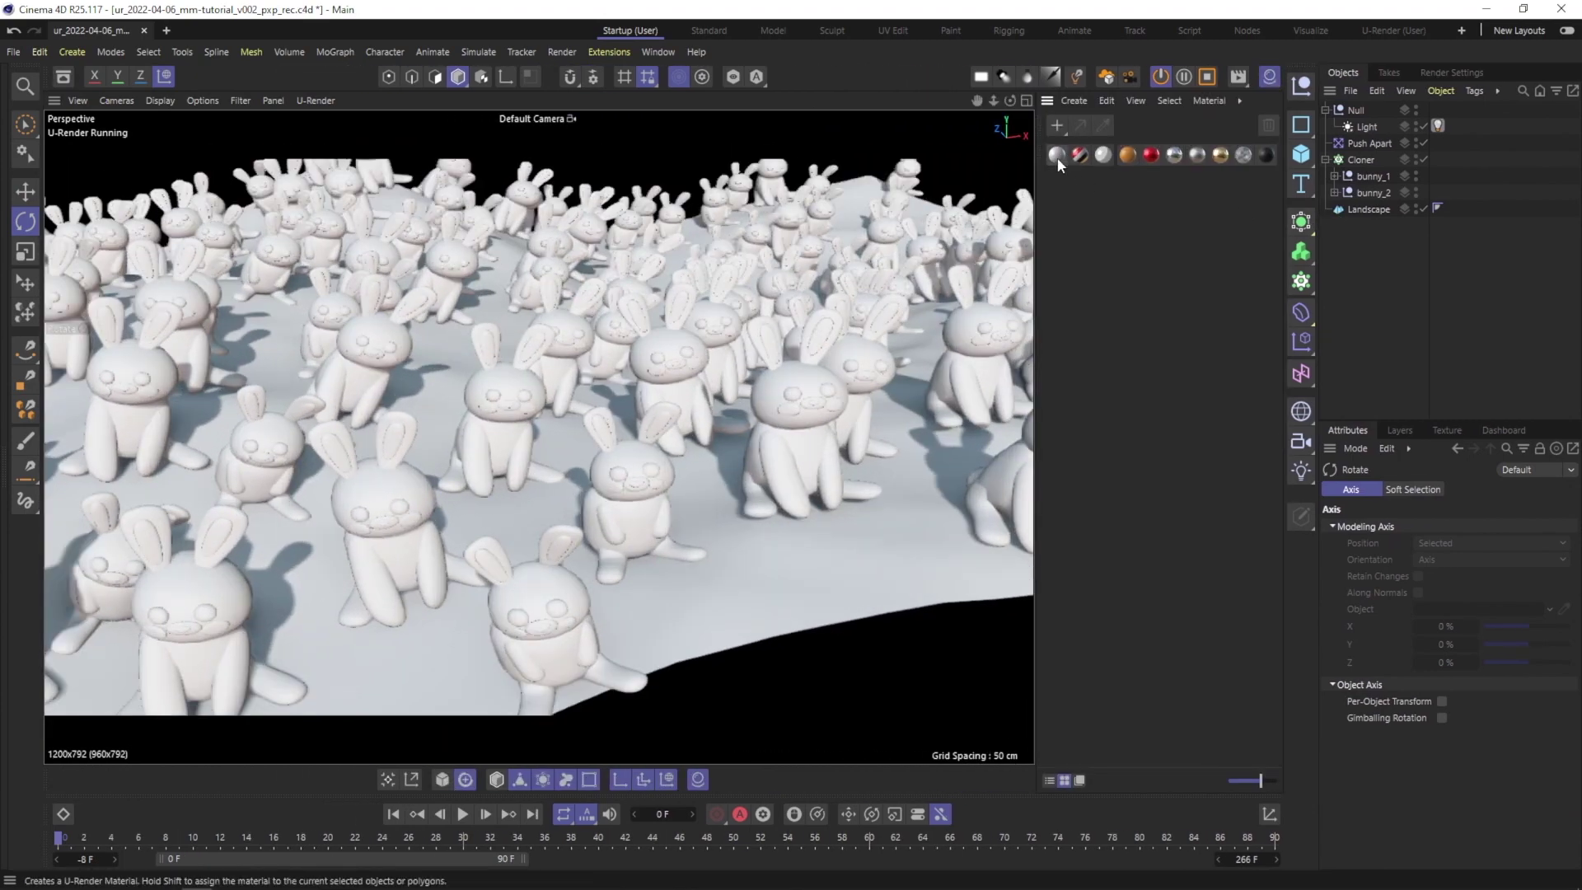
click(1056, 156)
double_click(1069, 210)
drag(97, 300, 287, 301)
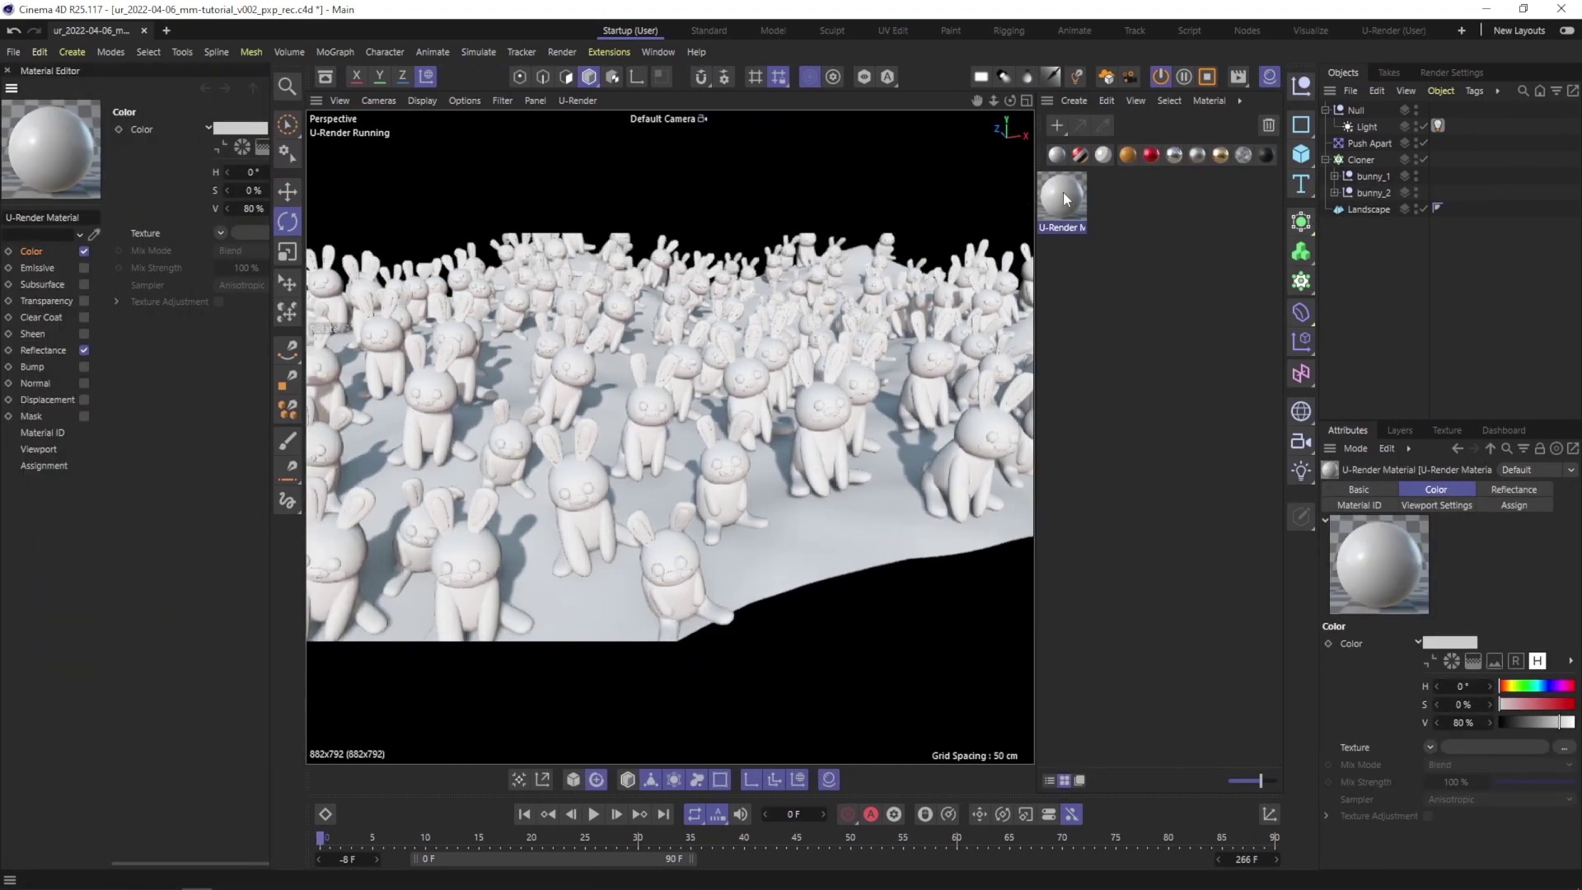
Rename the new U-Render material as Grass.
click(1063, 191)
click(74, 216)
text(Grass)
key(Return)
Apply the Grass material to the Landscape and load the Grass_procedural_4k image as its color texture.
drag(1061, 196, 839, 579)
drag(269, 243, 349, 239)
click(333, 232)
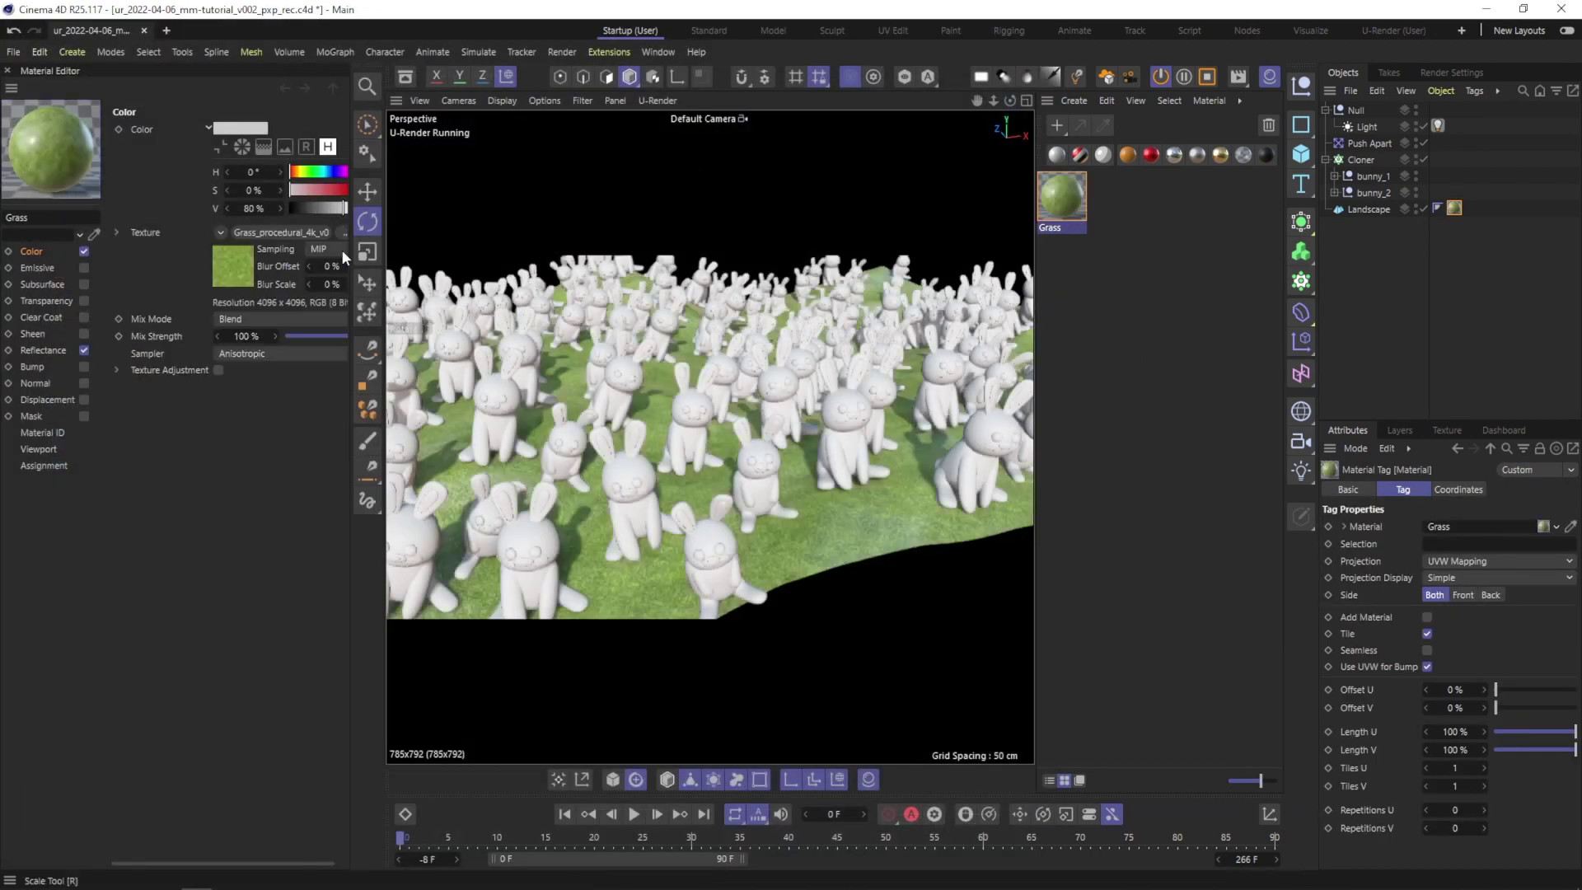
Turn off Safe Frames in the perspective viewport's settings.
key(shift+v)
click(1464, 489)
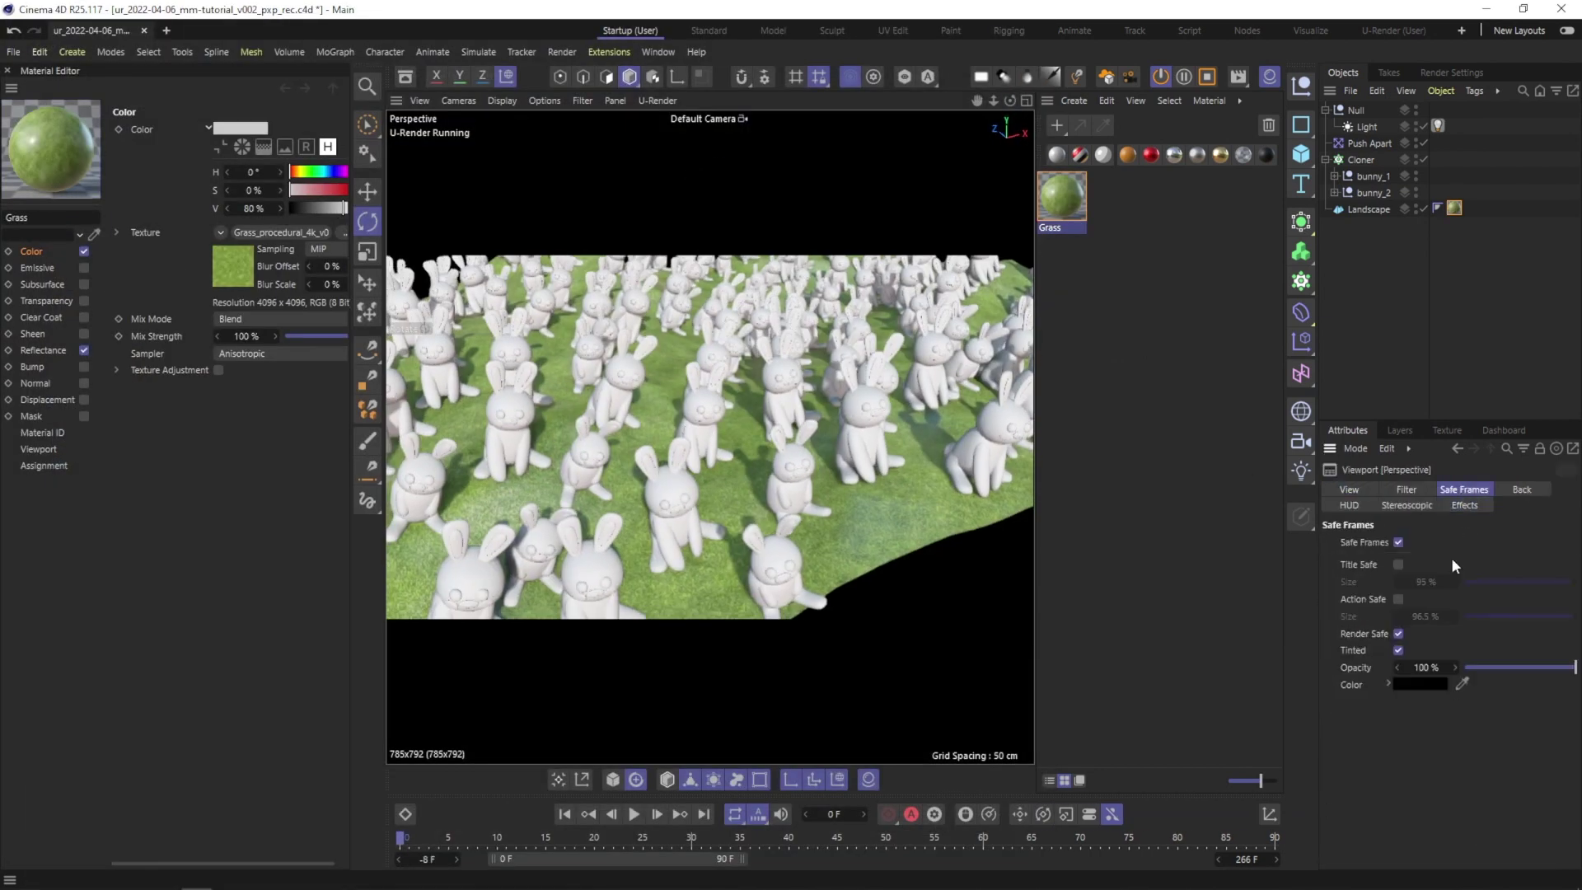
click(1398, 543)
Enable Texture Adjustment on the Grass color texture, with gamma 0.72 and contrast -14 %.
click(219, 370)
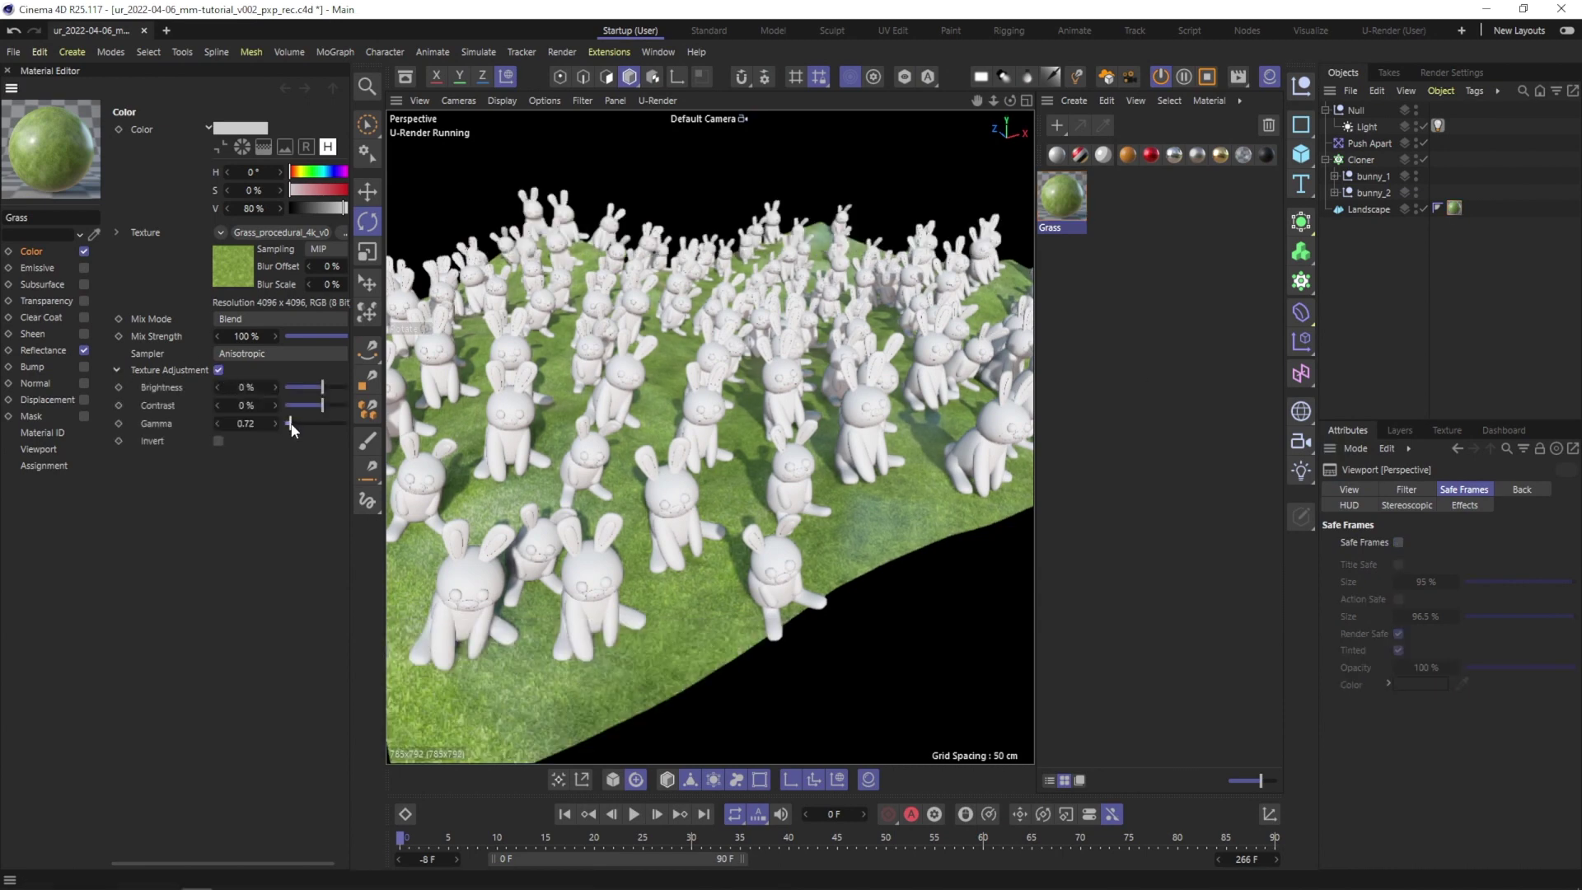
drag(321, 405, 312, 407)
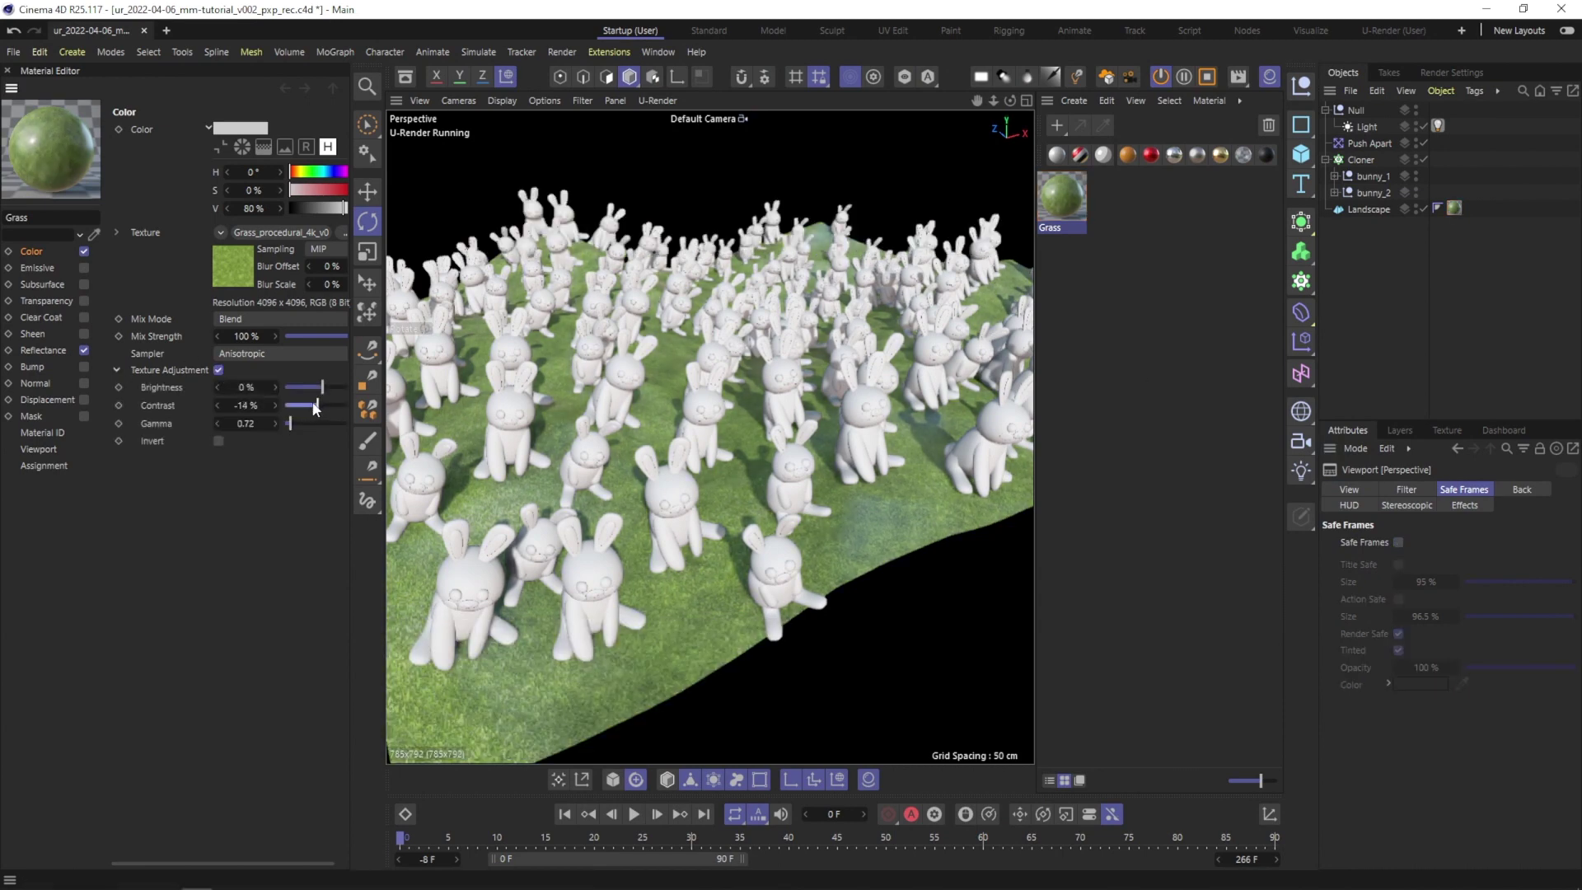
click(1134, 378)
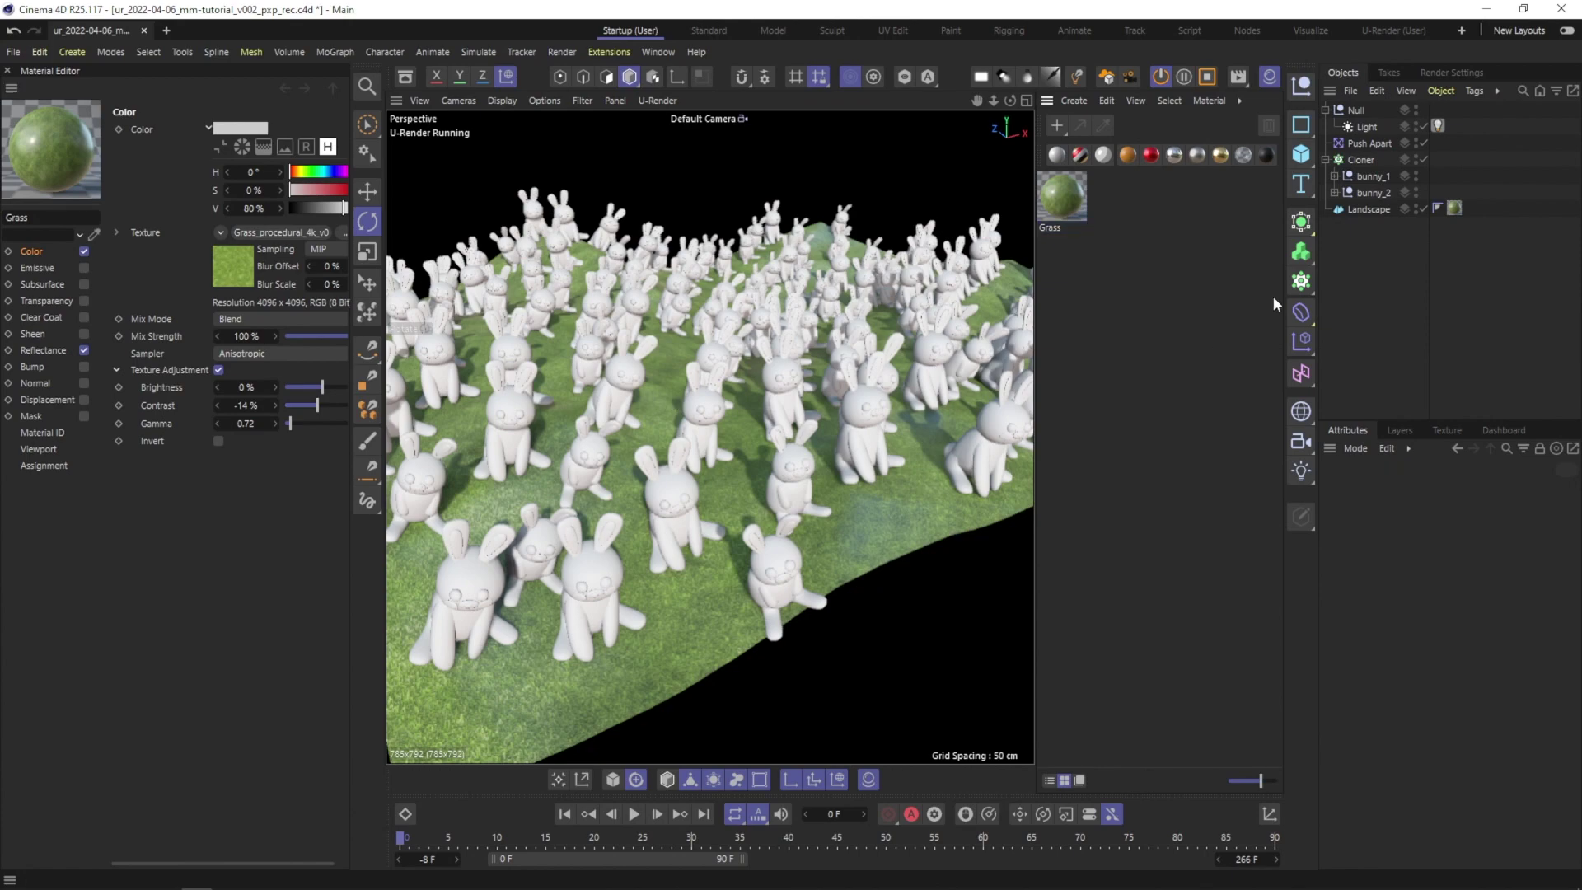
scroll(727, 388, up, 3)
alt+drag(727, 388, 956, 478)
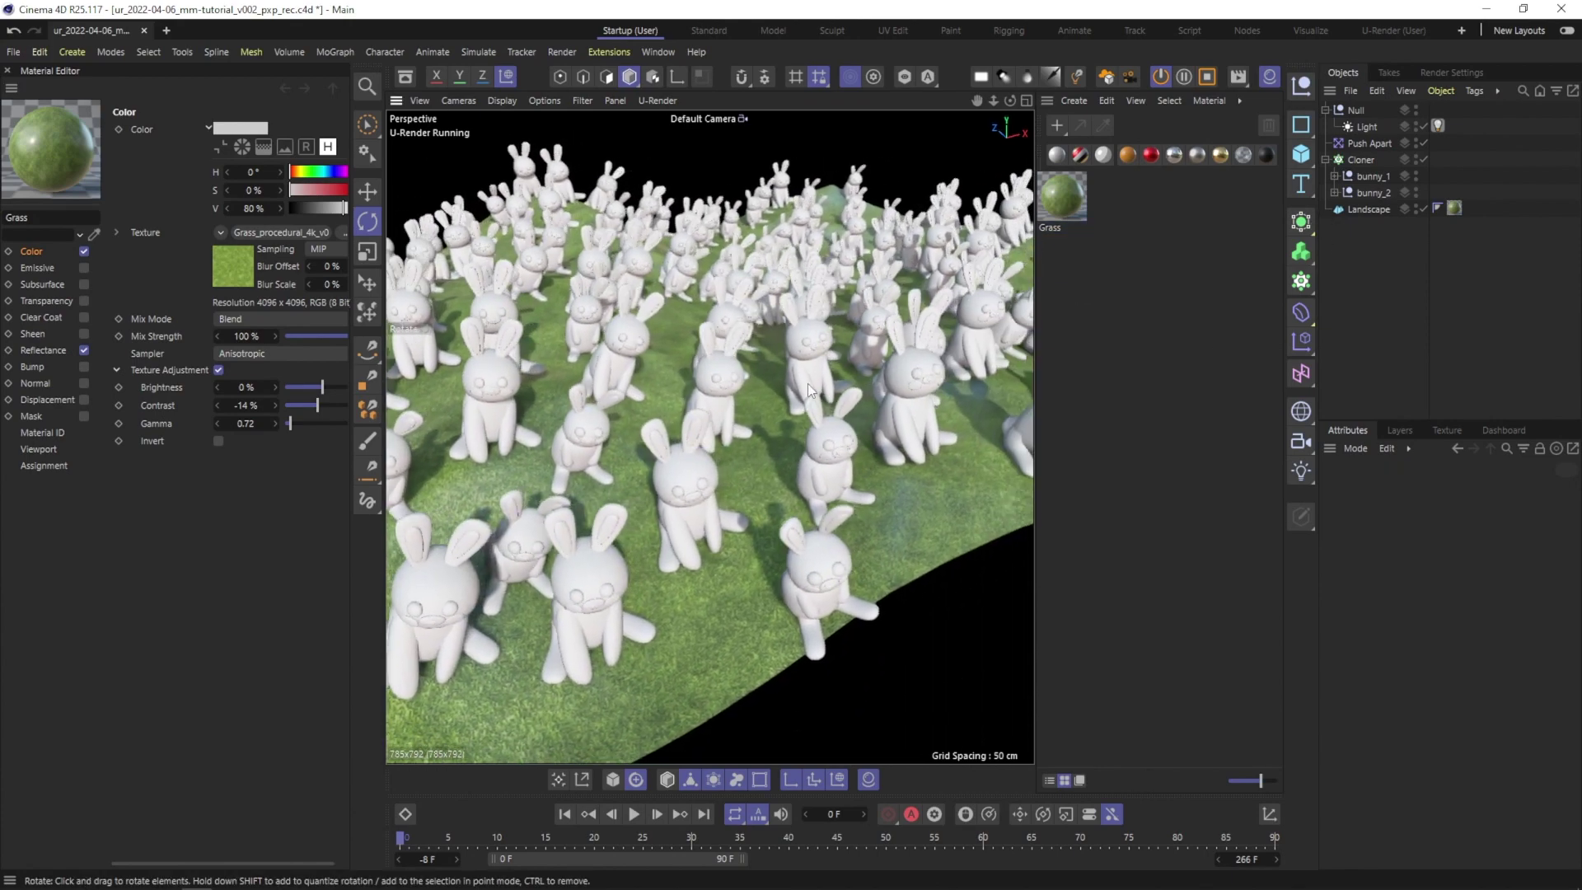
Expand the bunny objects under the Cloner and create three new U-Render materials.
click(1333, 177)
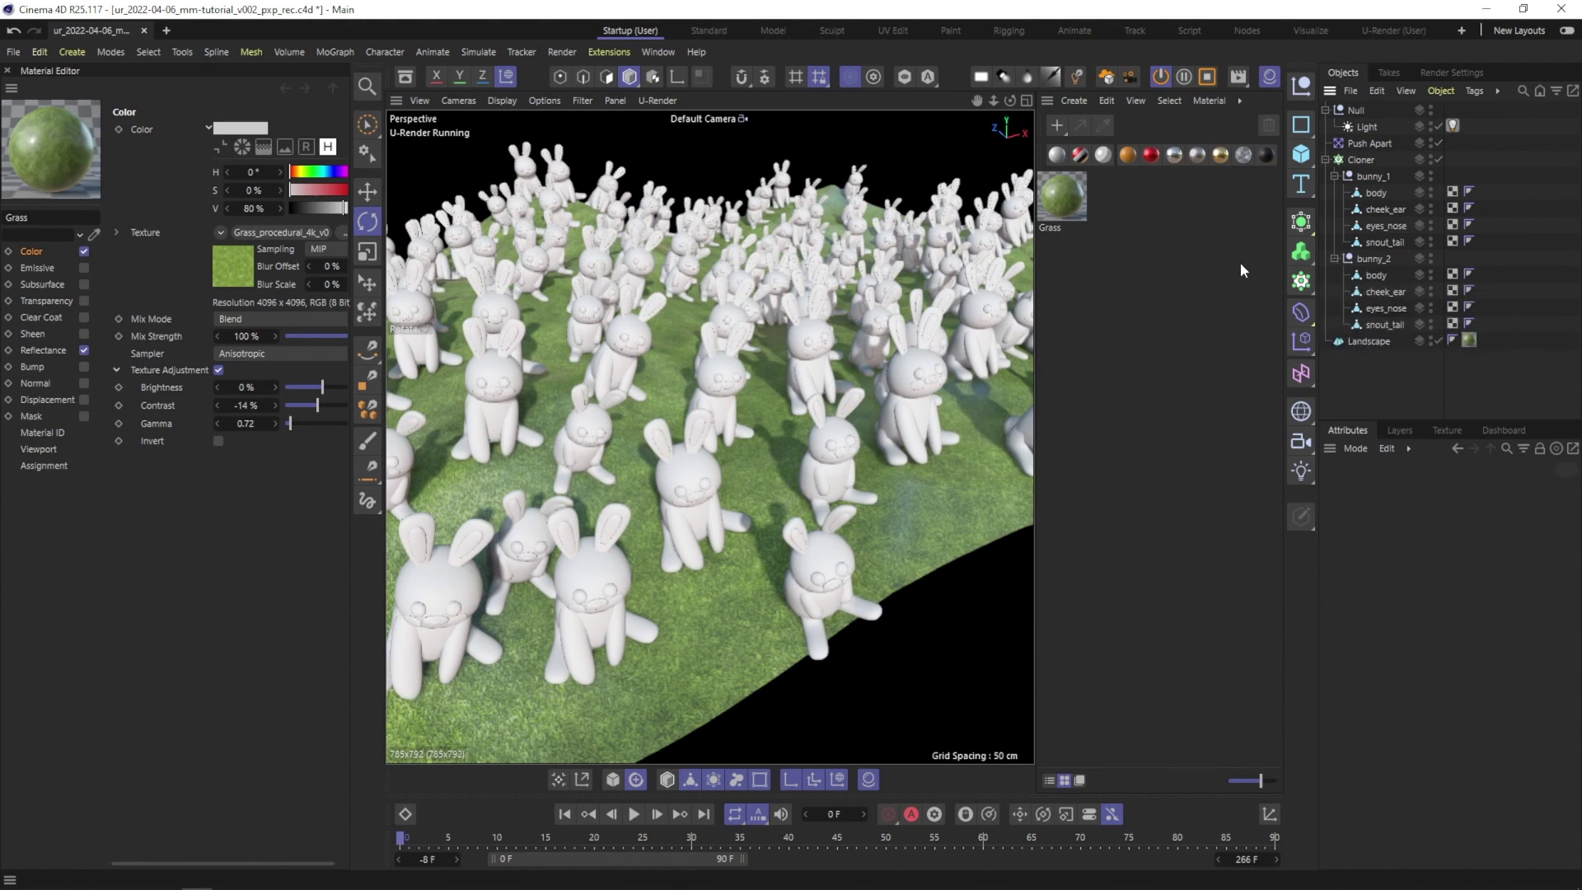
click(1058, 156)
click(1058, 155)
click(1058, 156)
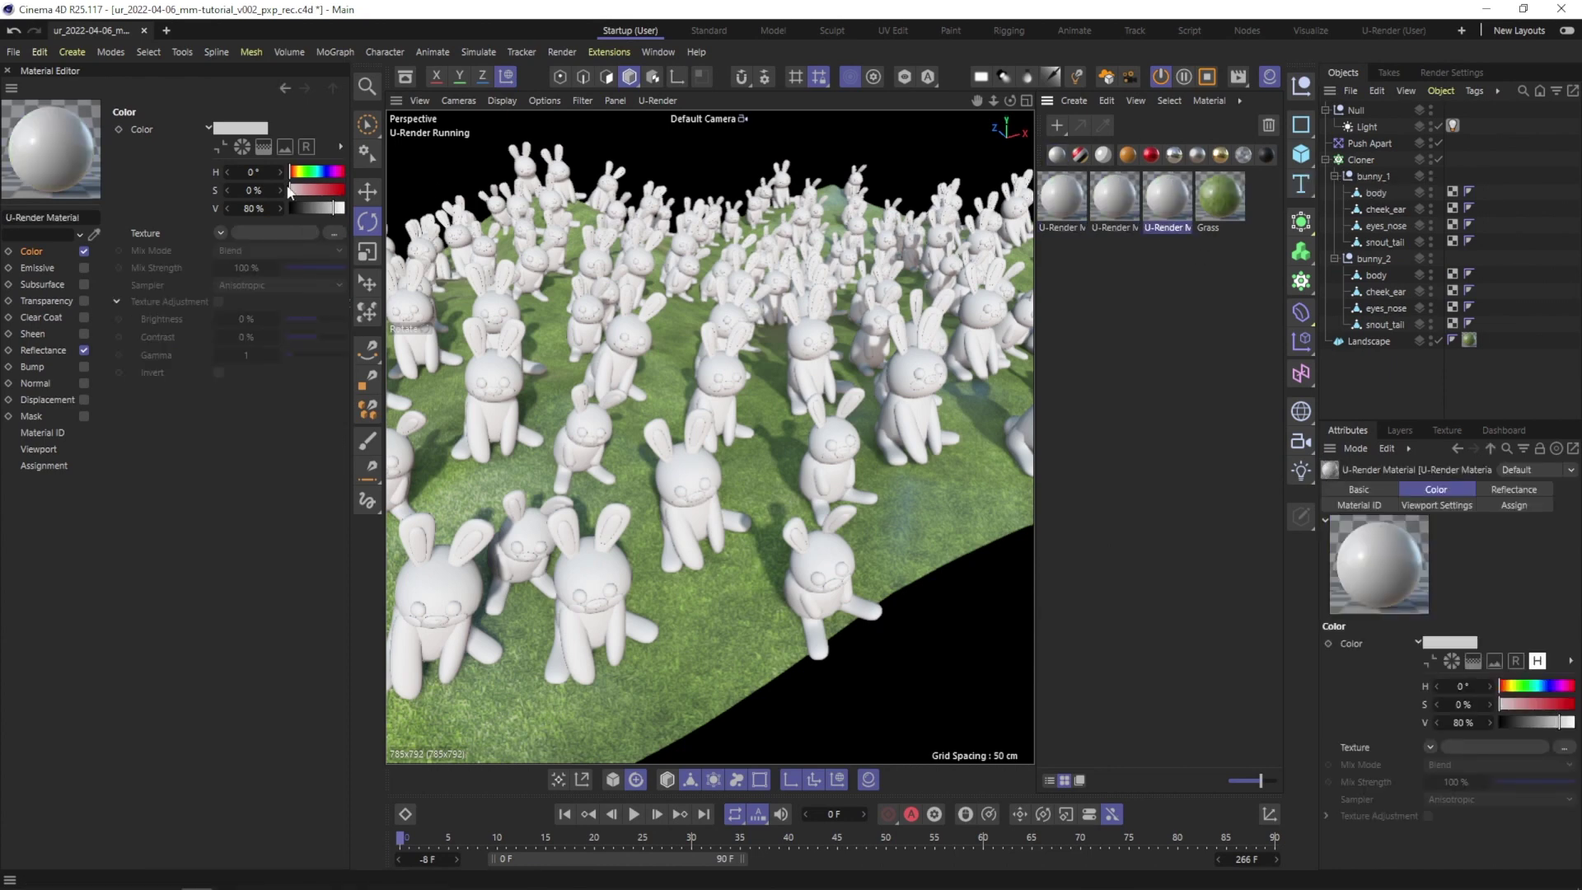
Rename the selected new material as snout and apply it to the snout_tail objects of both bunnies.
text(snout)
key(Return)
drag(1169, 198, 1383, 325)
ctrl+drag(1485, 323, 1493, 242)
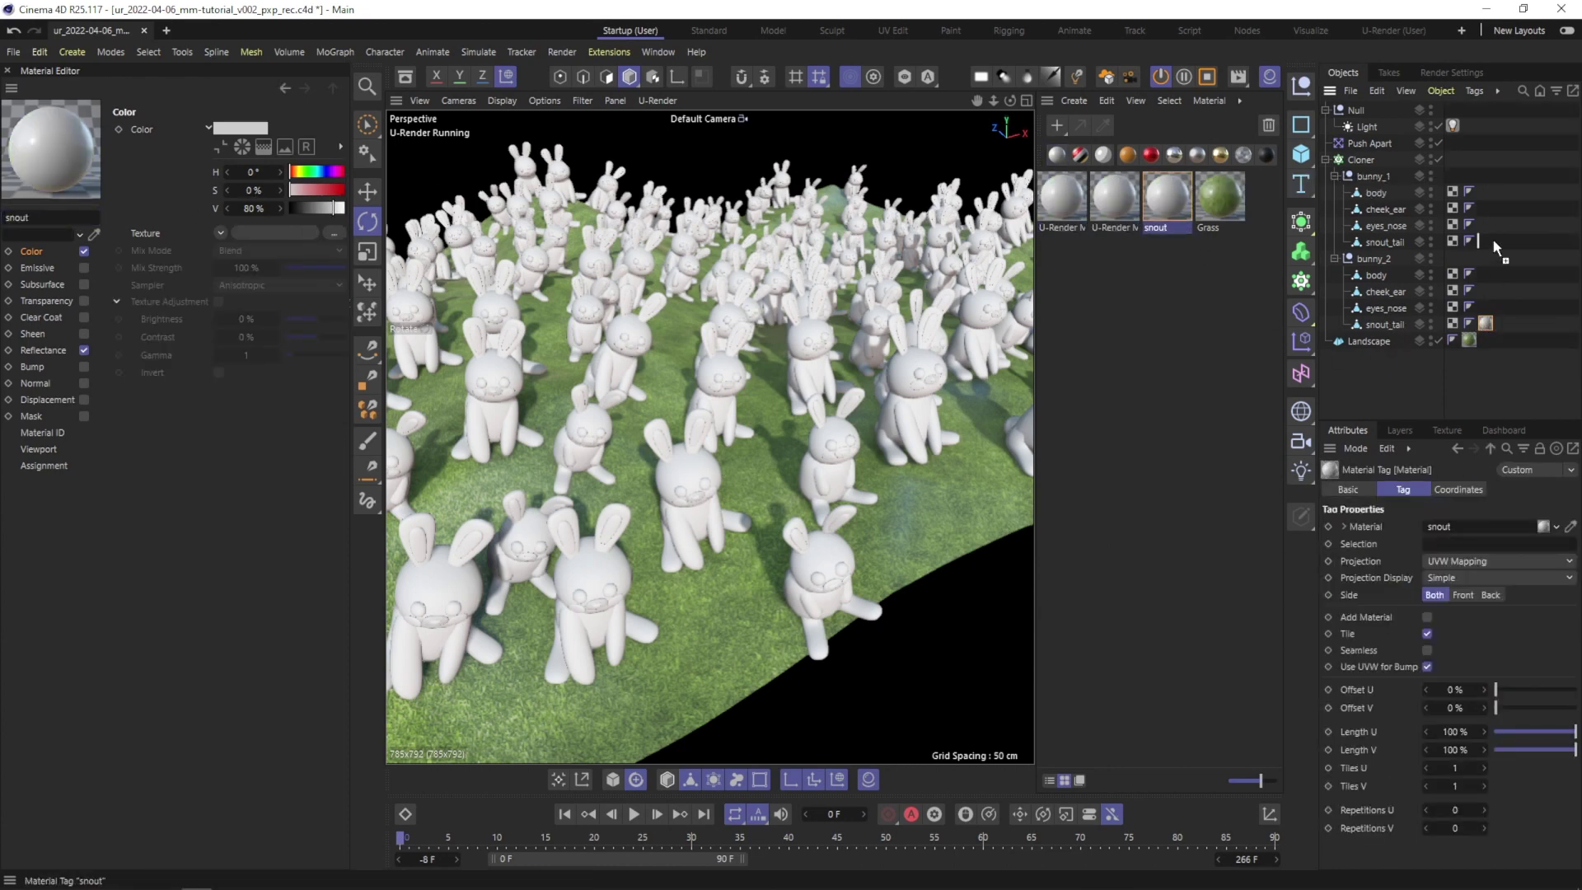
Set up a near-black eyes material with 9 % color value and 84 % glossiness and assign it to both bunnies' eyes_nose objects.
click(1115, 198)
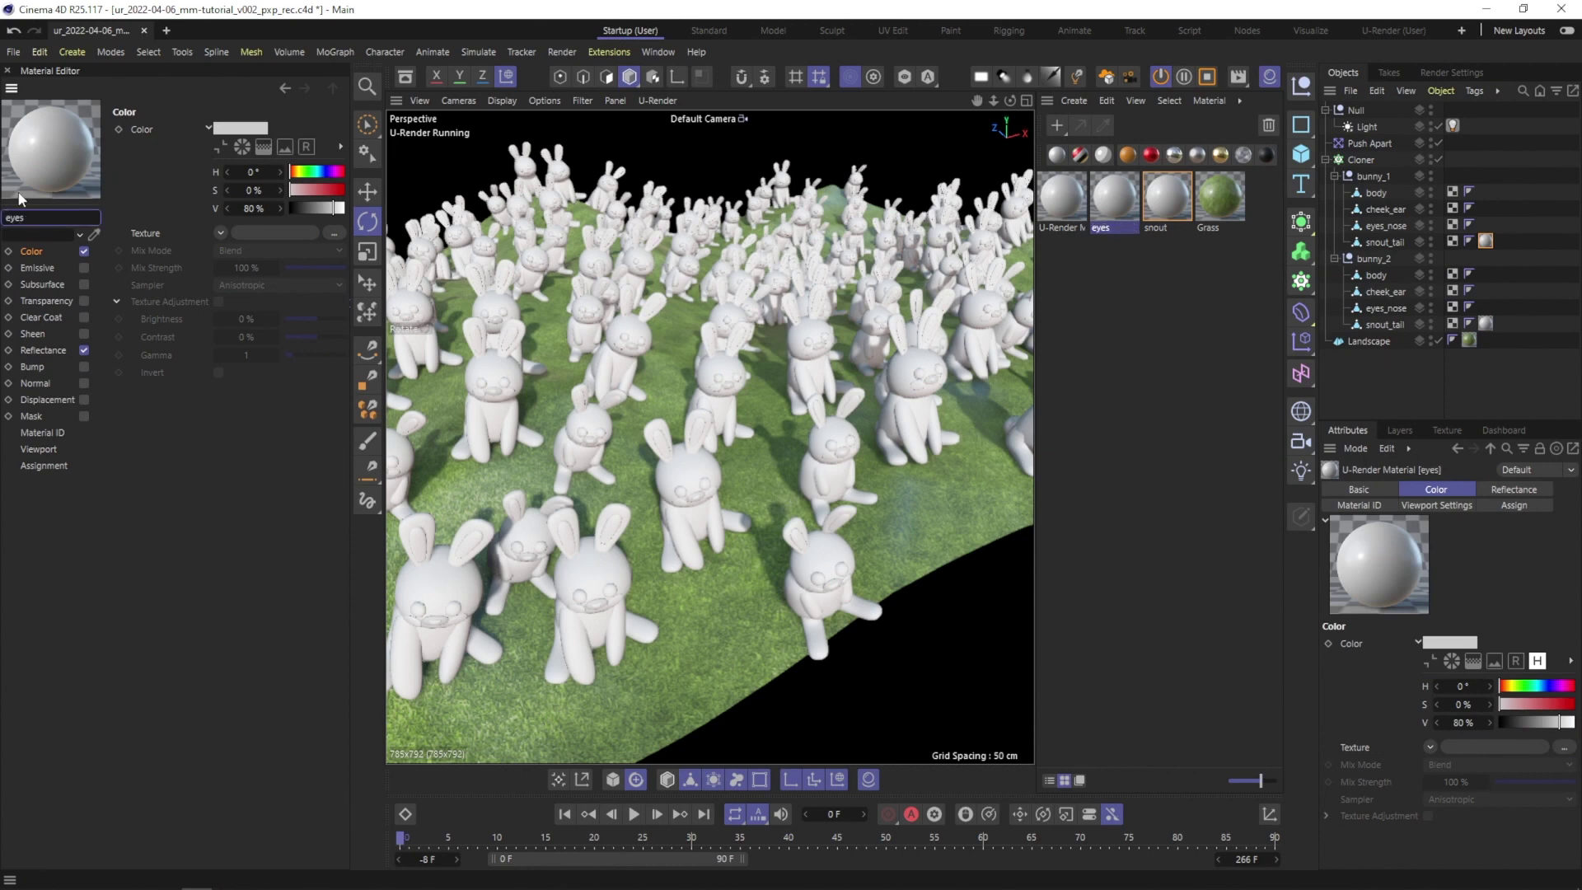
drag(294, 205, 293, 206)
click(43, 350)
drag(344, 427, 354, 429)
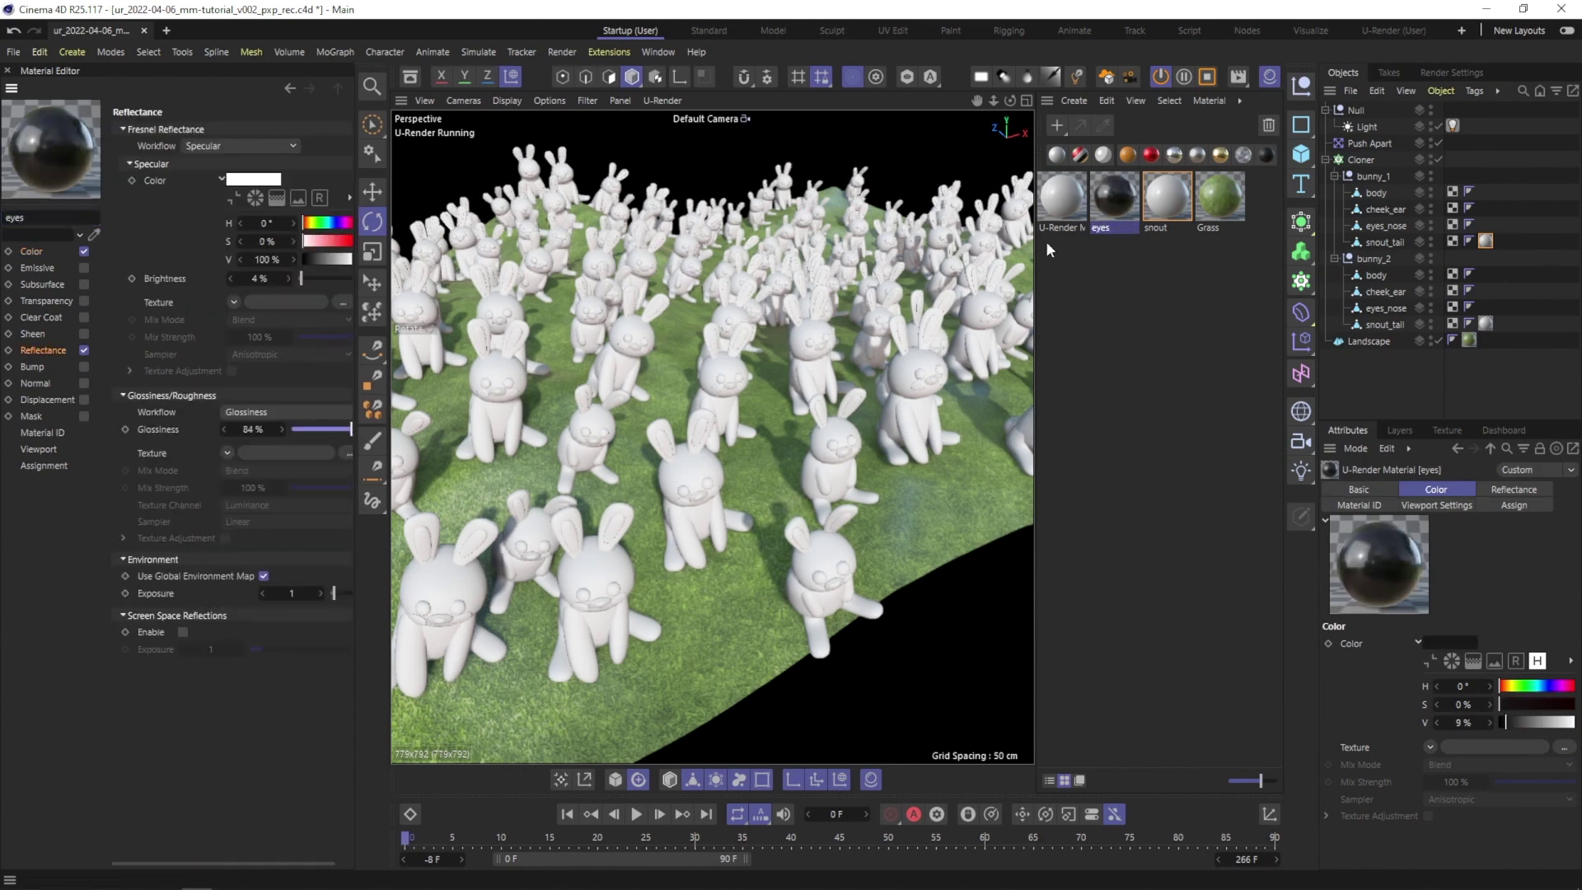
drag(1113, 200, 1386, 308)
ctrl+drag(1485, 306, 1486, 224)
Rename the remaining new material as cheeks and apply it to the cheek_ear objects of both bunnies.
click(1062, 198)
click(10, 213)
text(chee)
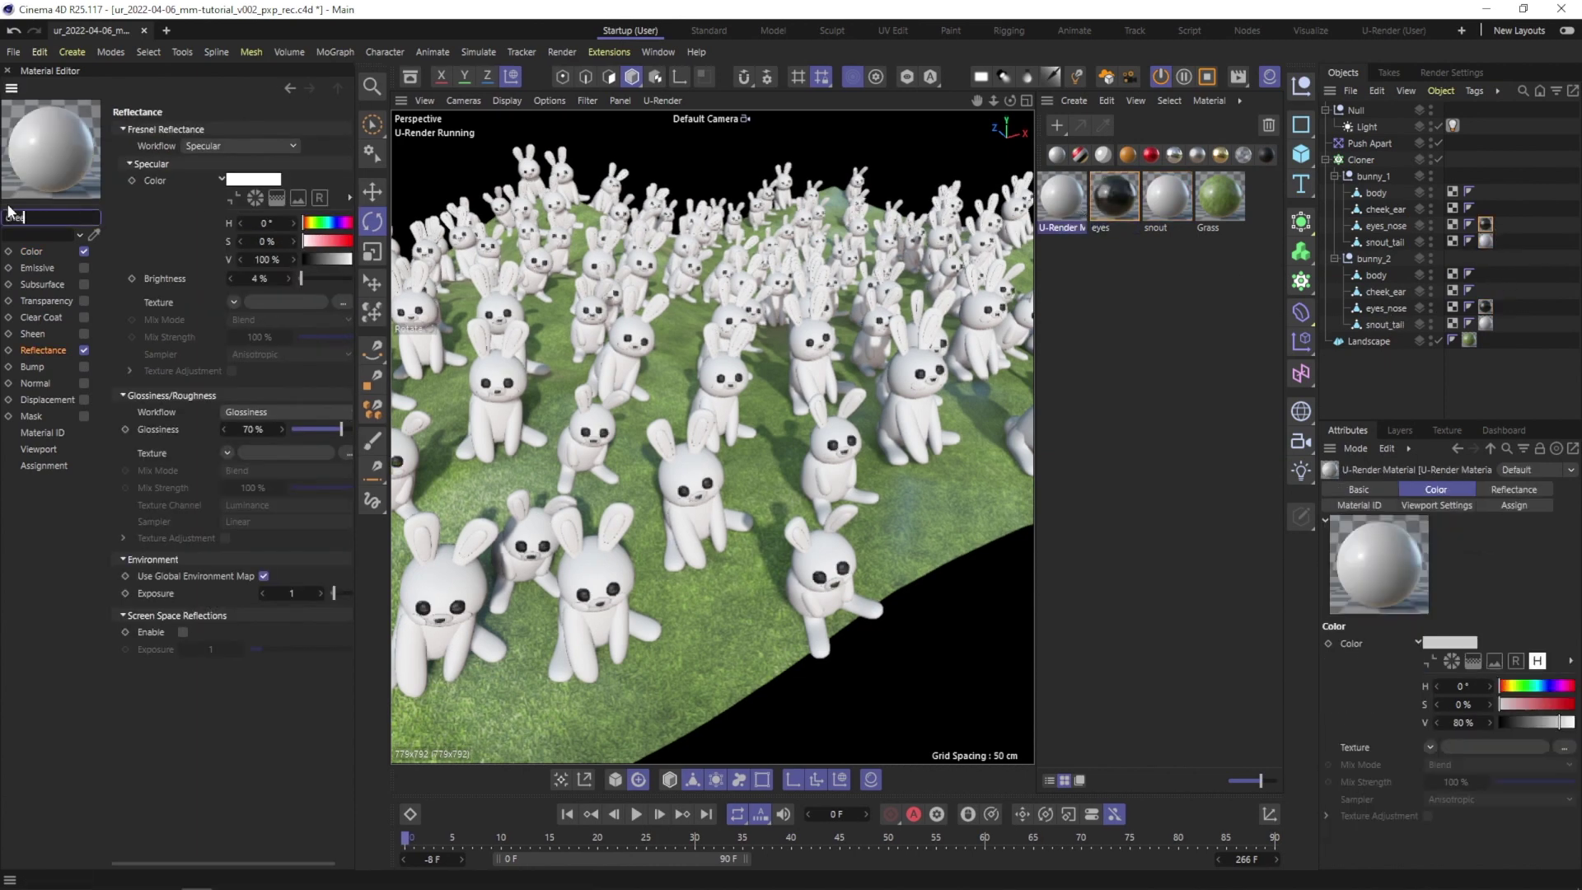
text(ks)
key(Return)
drag(1062, 197, 1393, 291)
ctrl+drag(1485, 290, 1489, 210)
Make the cheeks material pink by setting its color saturation to 33 %.
click(31, 251)
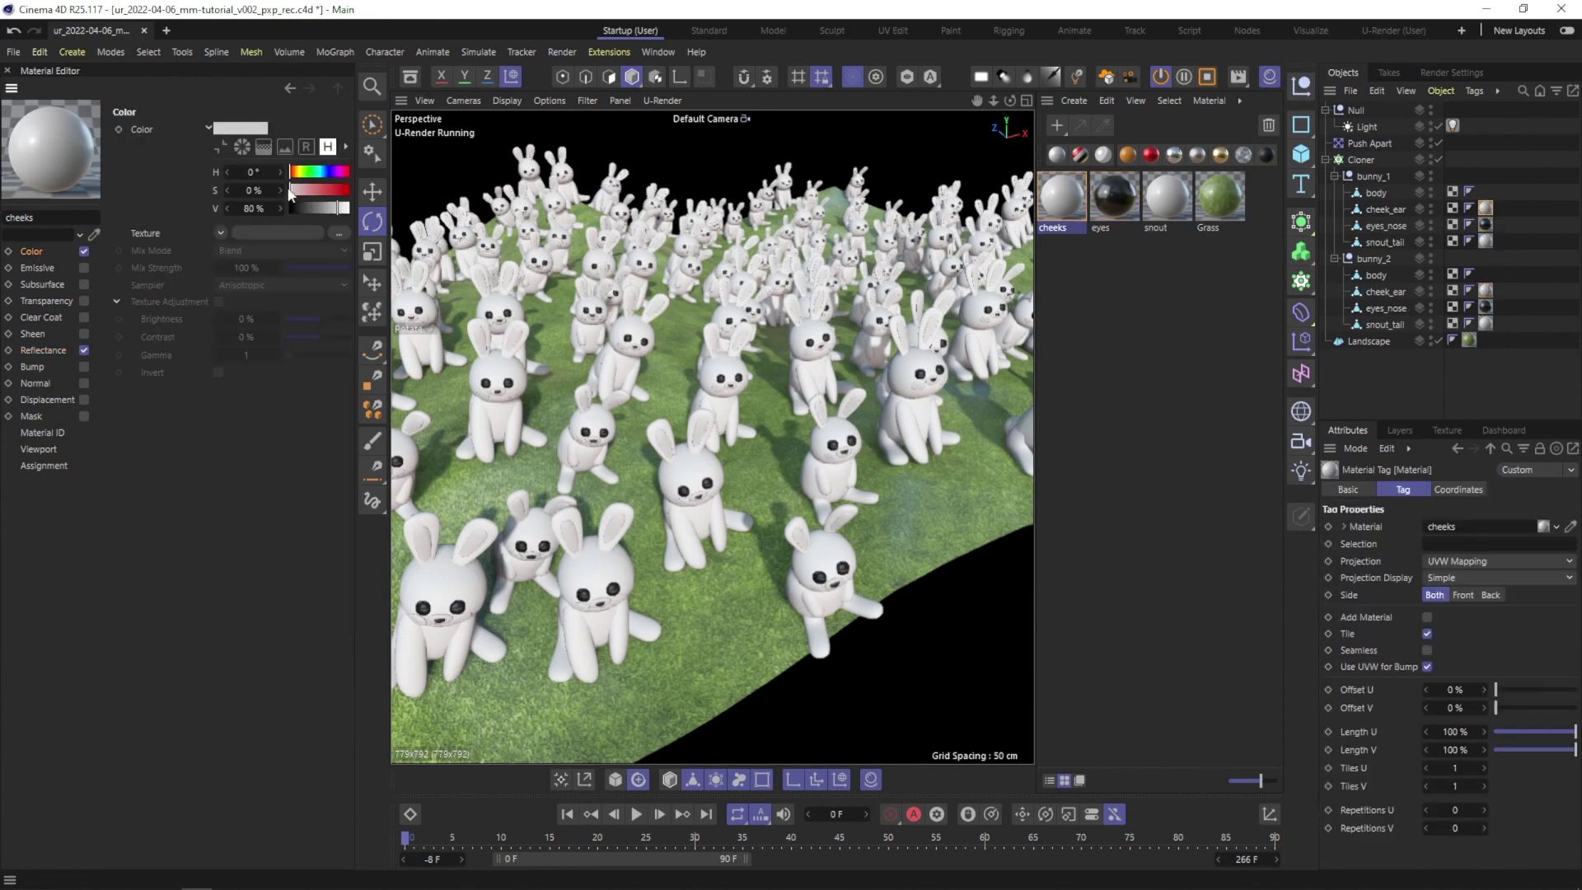
drag(290, 192, 308, 197)
alt+drag(659, 395, 672, 338)
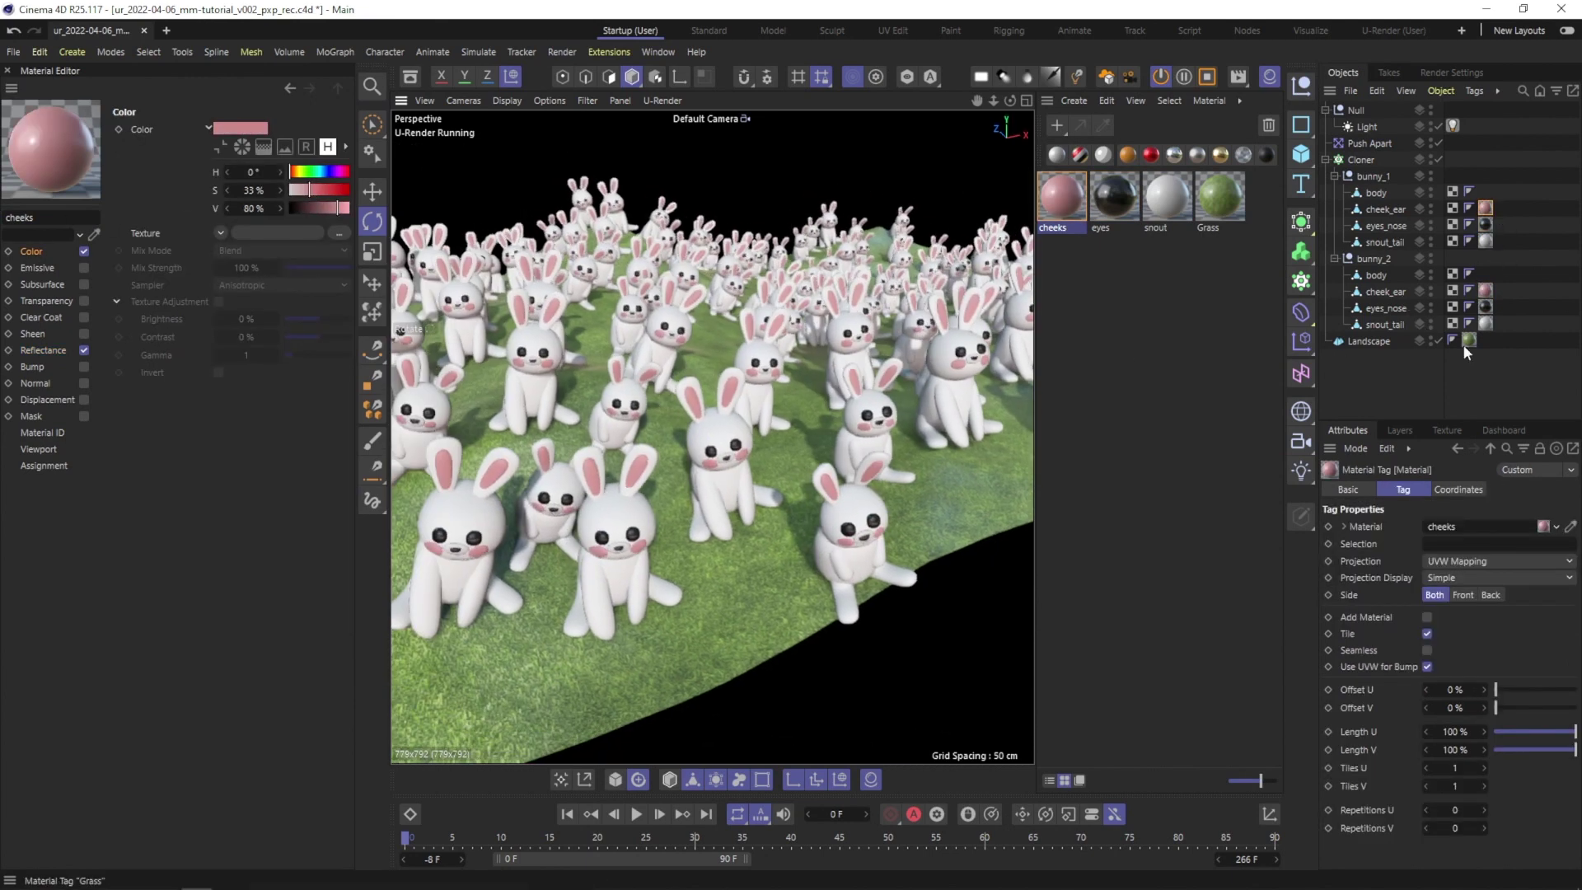
Set the snout material's reflectance glossiness to 39 % and collapse both bunny hierarchies.
click(1178, 204)
click(71, 350)
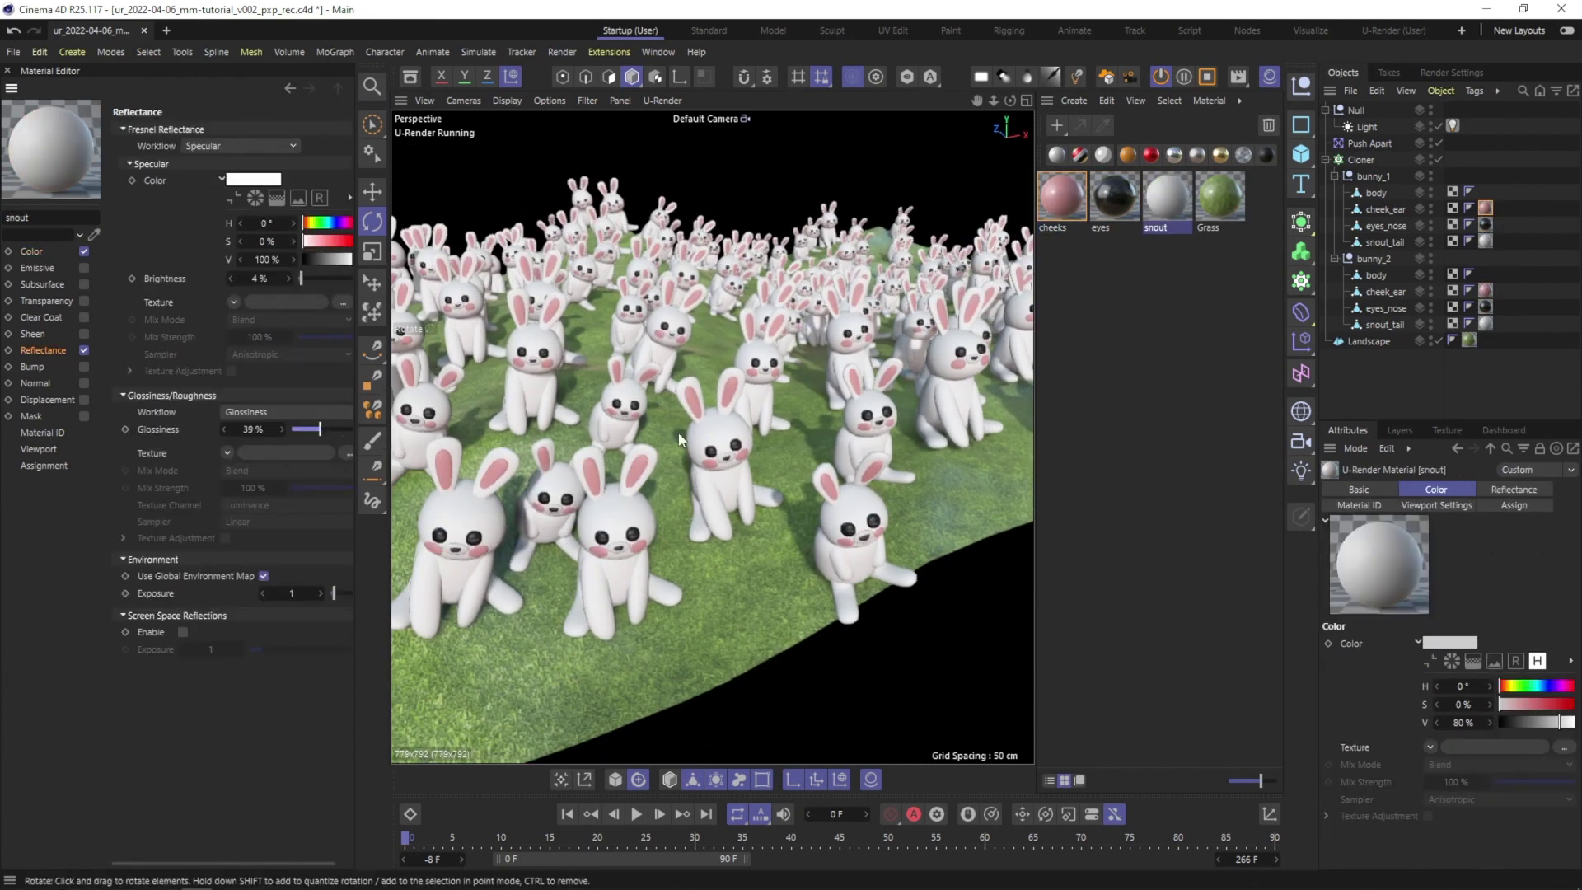
click(1334, 258)
click(1334, 177)
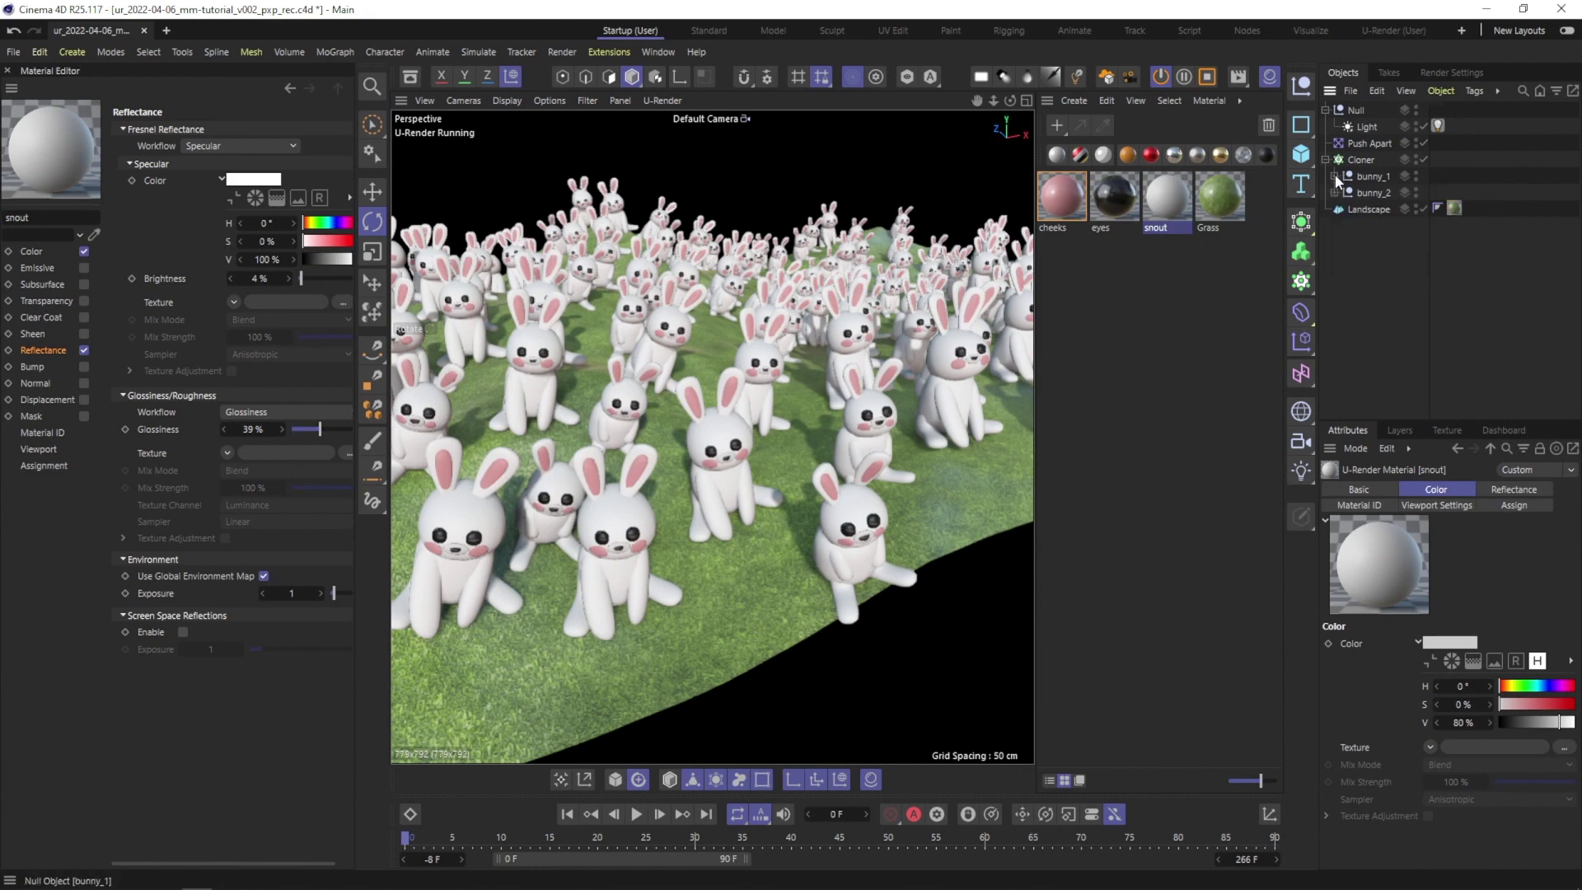
Create a U-Render Multi-Material named Multi in Index Ratio mode and apply it to the Cloner.
click(1157, 259)
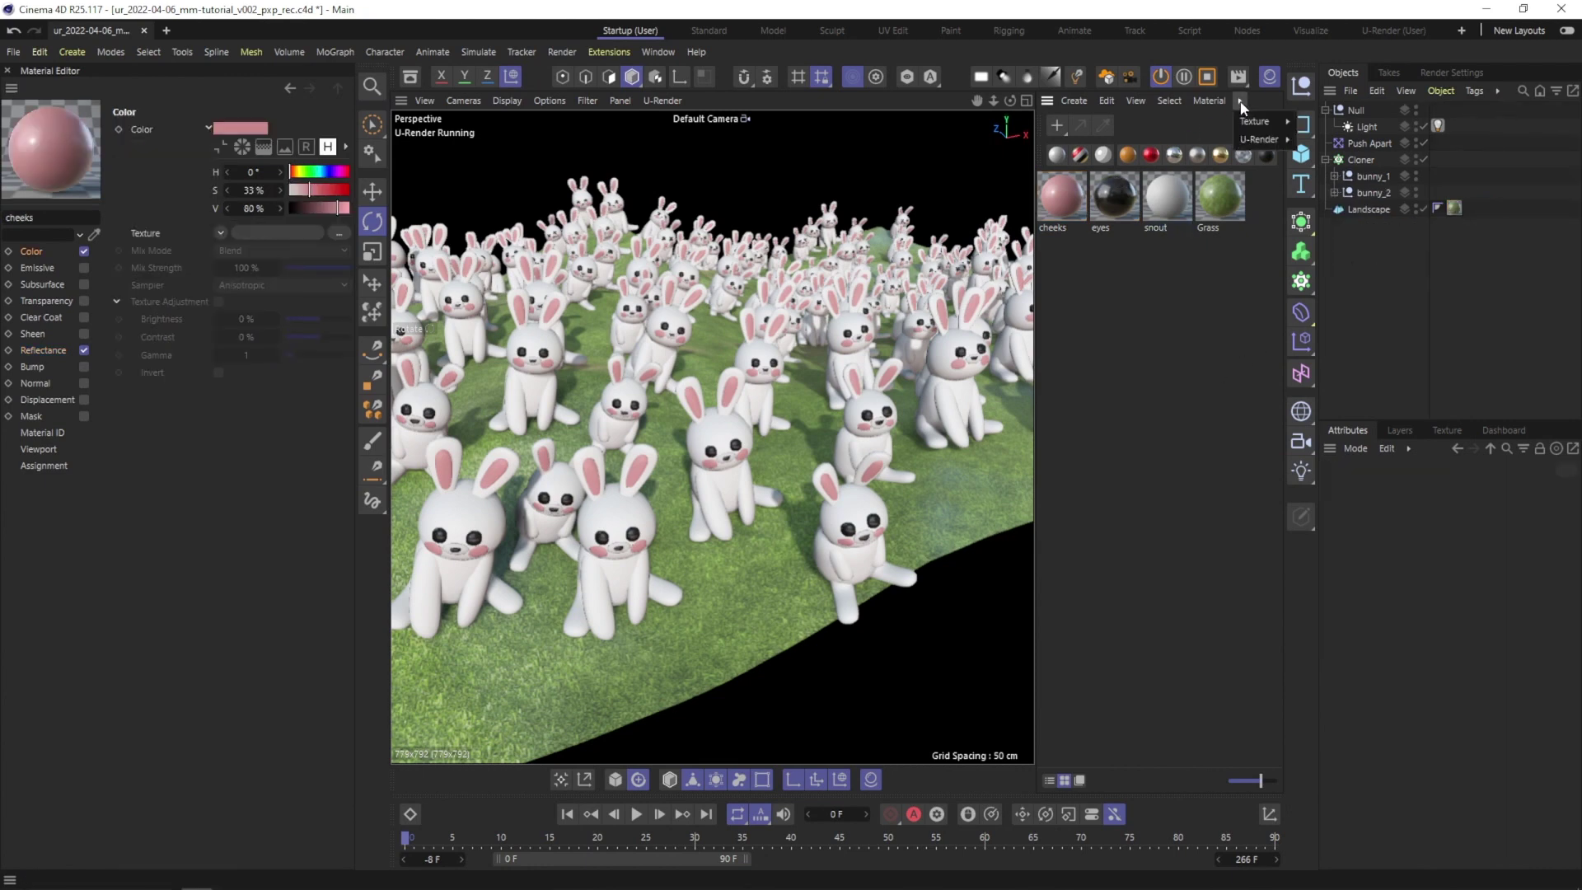
mouse_move(1263, 142)
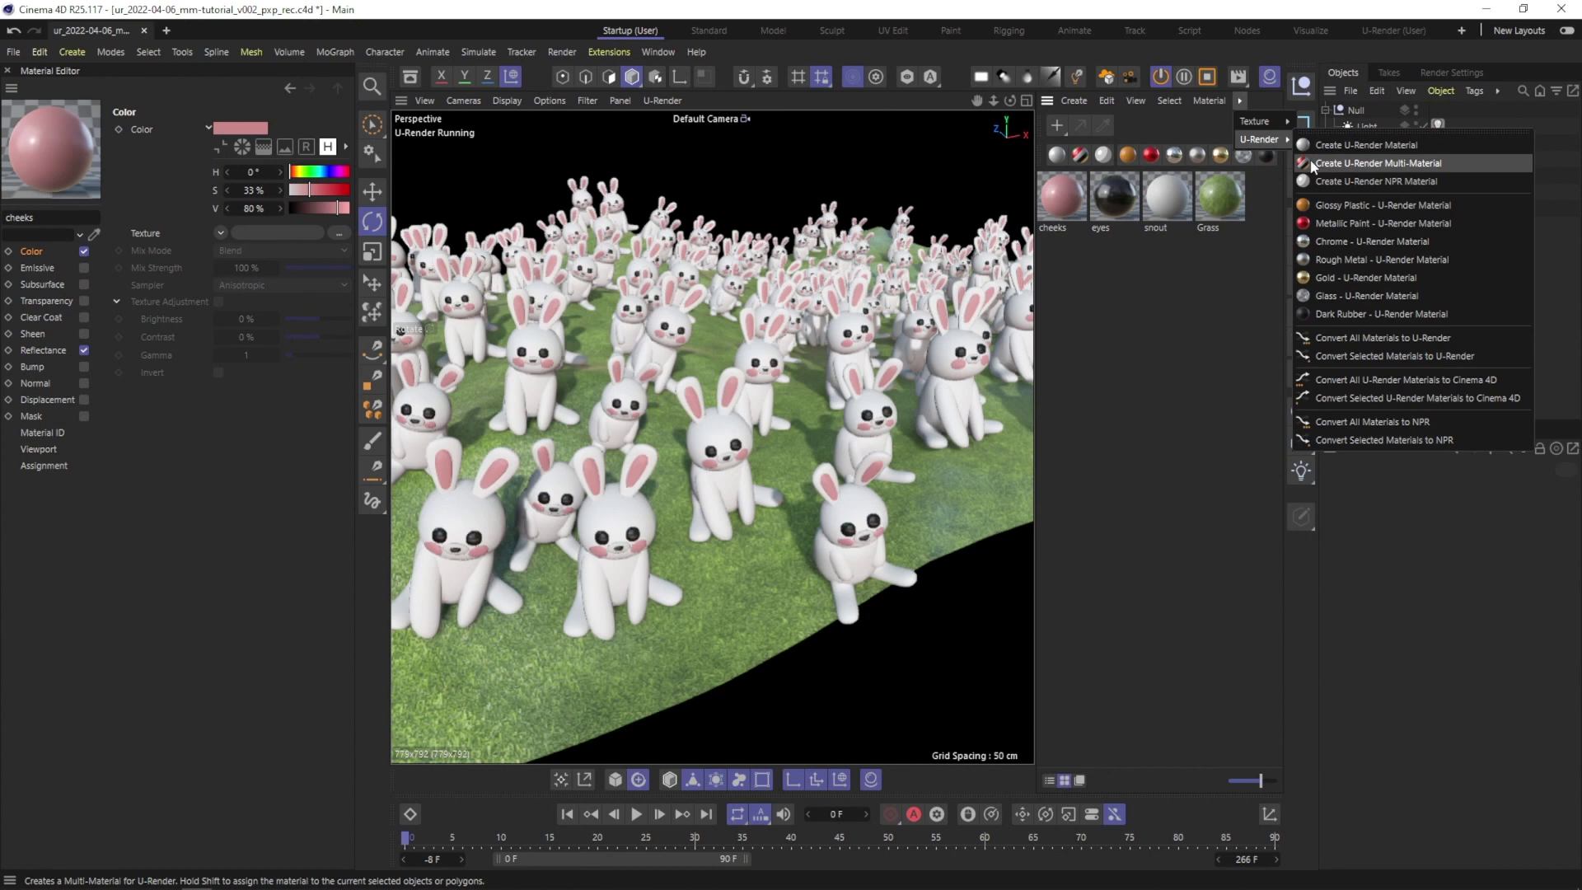
click(1083, 152)
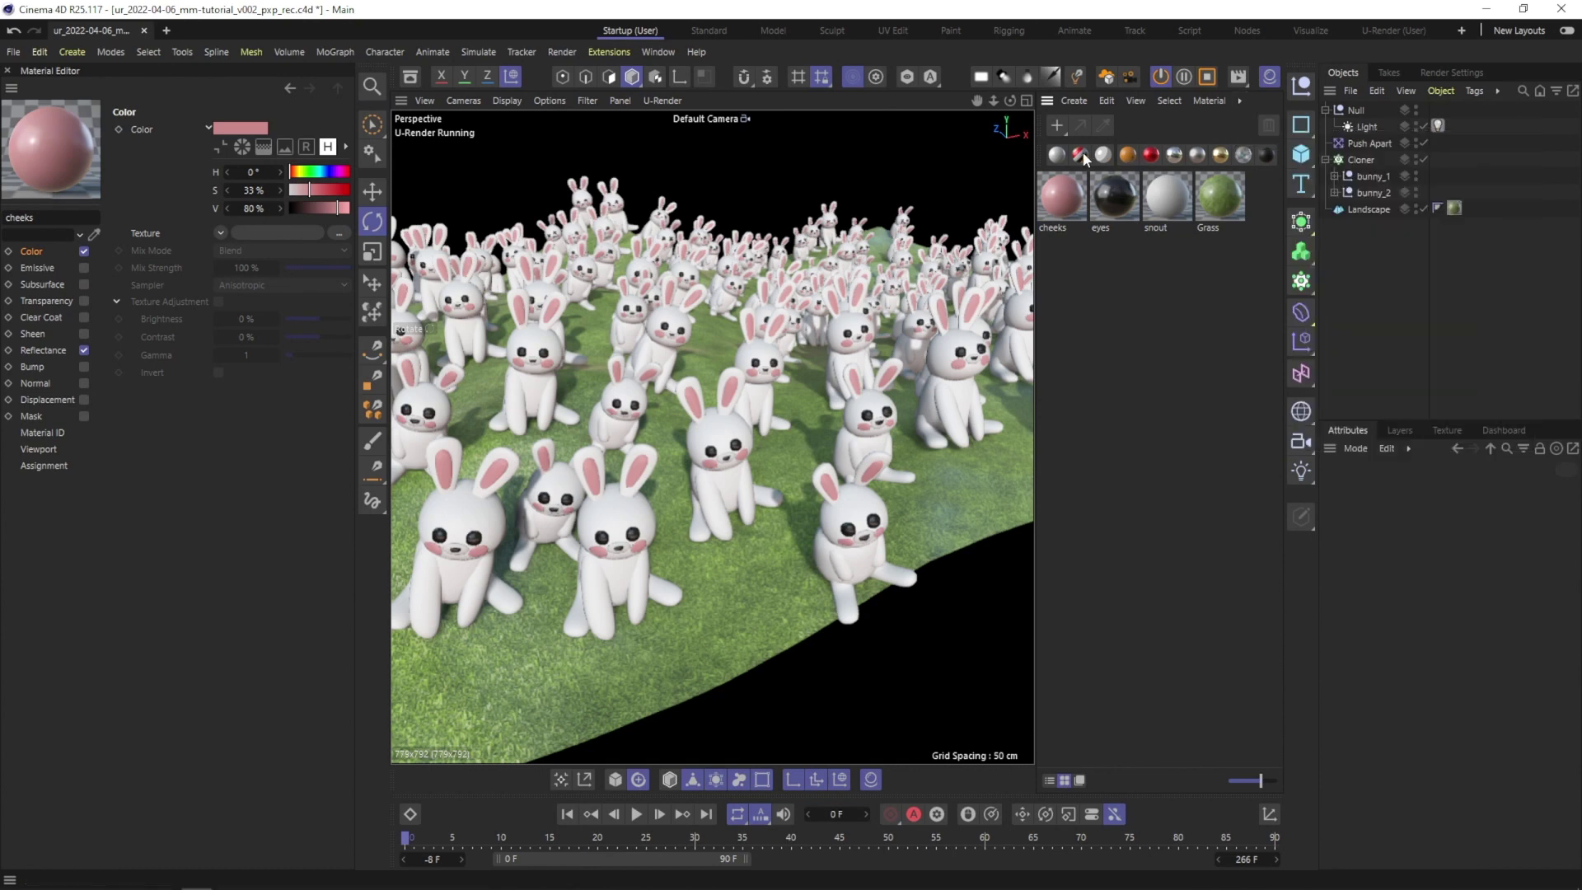
text(Multi)
key(Return)
click(204, 131)
click(199, 148)
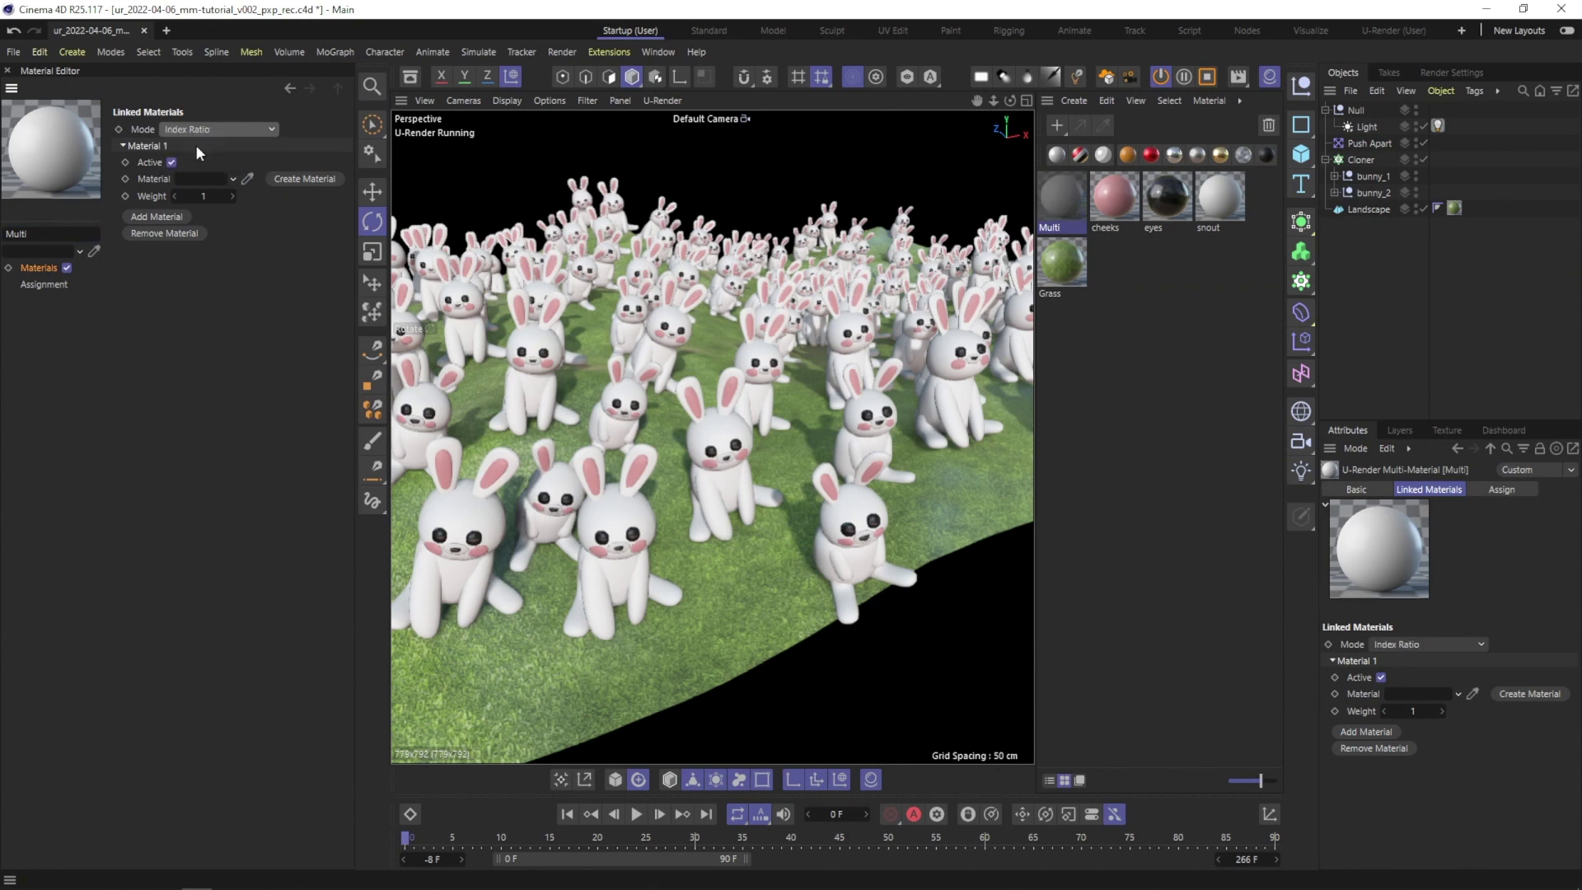
drag(1071, 194, 1363, 161)
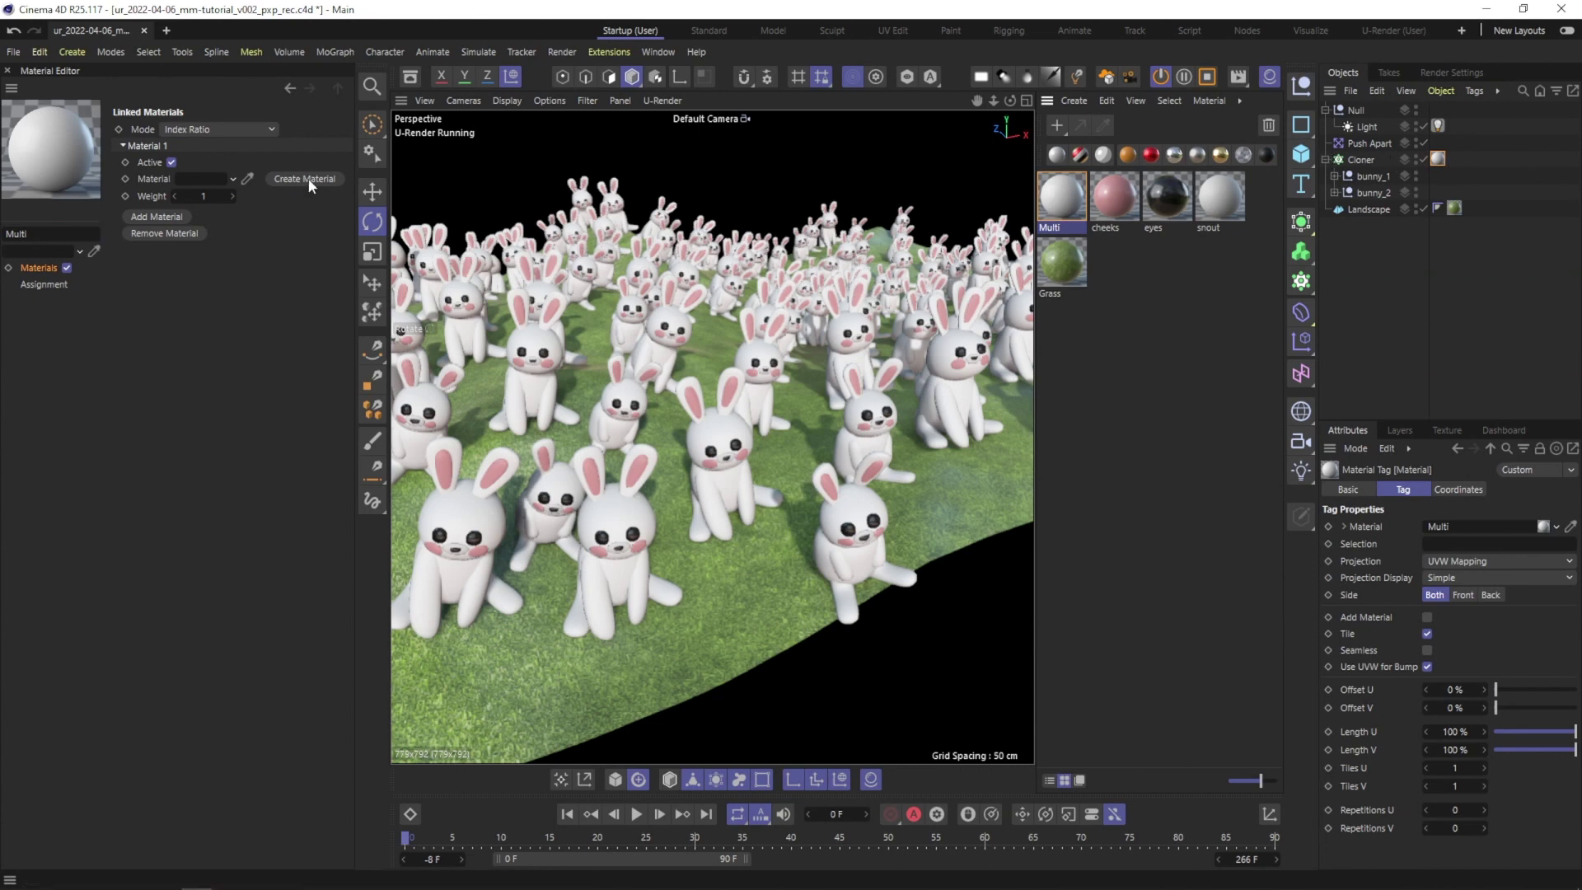
Add five more material slots to the Multi material for a total of six.
click(149, 217)
click(154, 290)
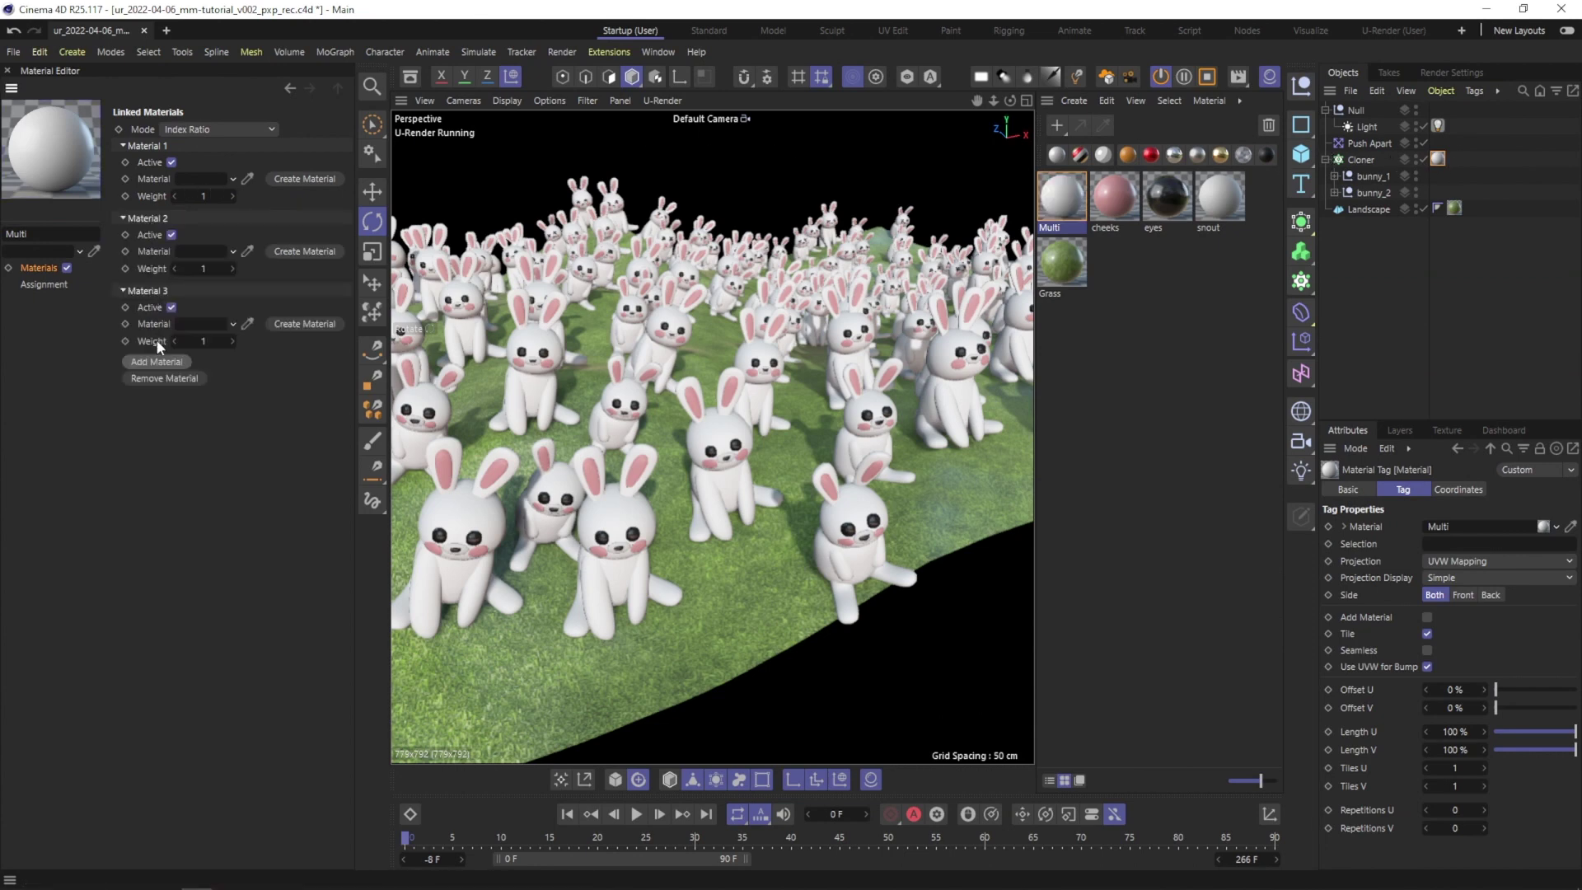
click(157, 362)
click(152, 435)
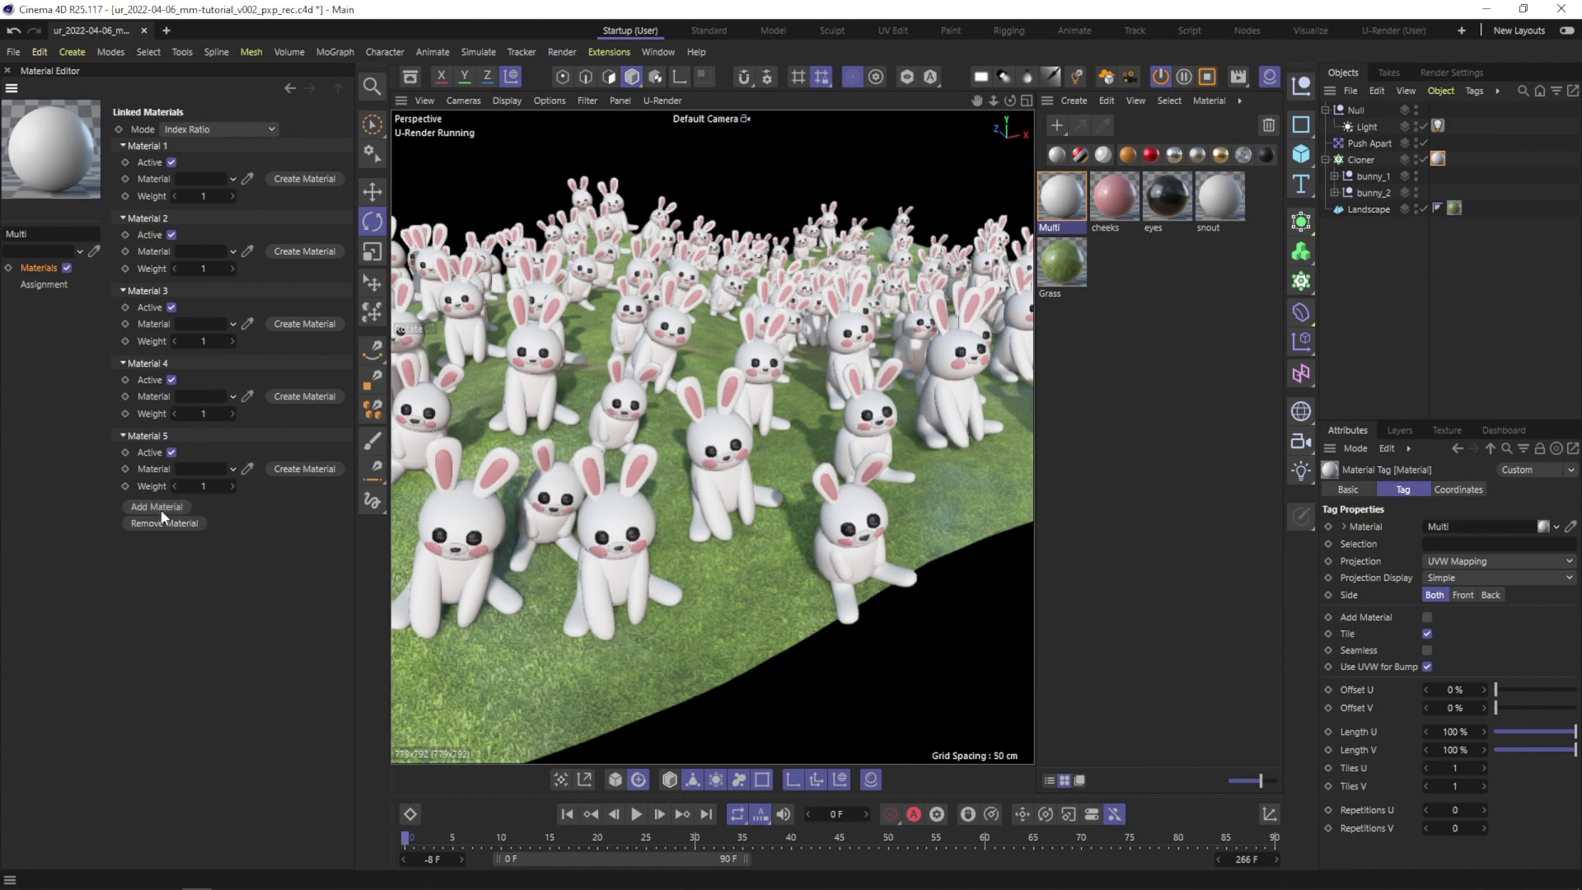
click(159, 507)
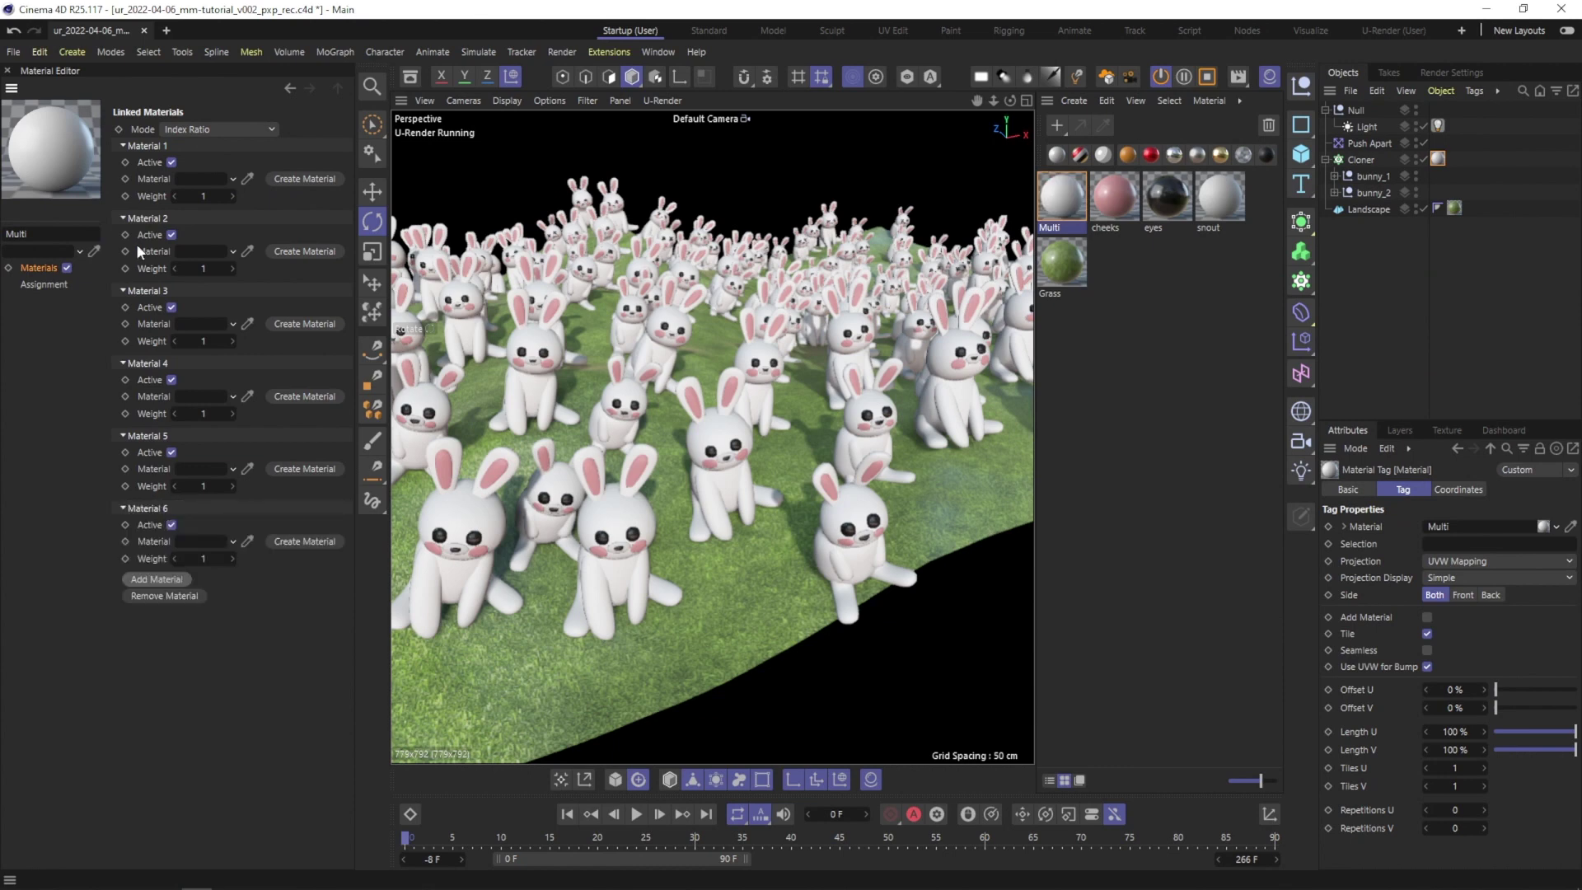
Create a new linked material for each of the six slots in the Multi material.
click(299, 180)
click(295, 251)
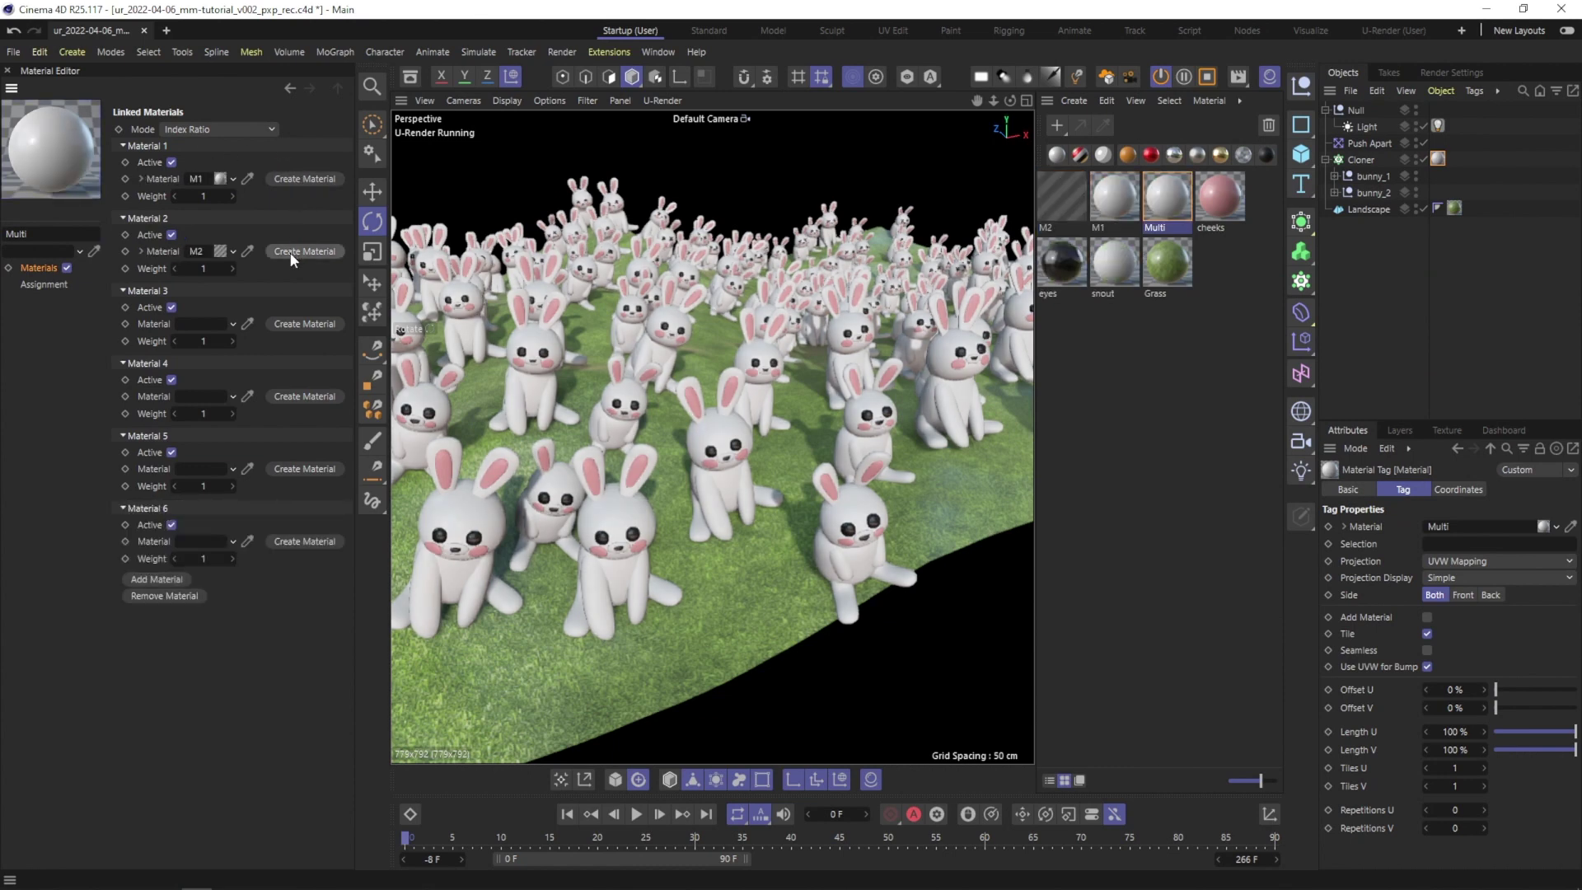
click(296, 324)
click(295, 396)
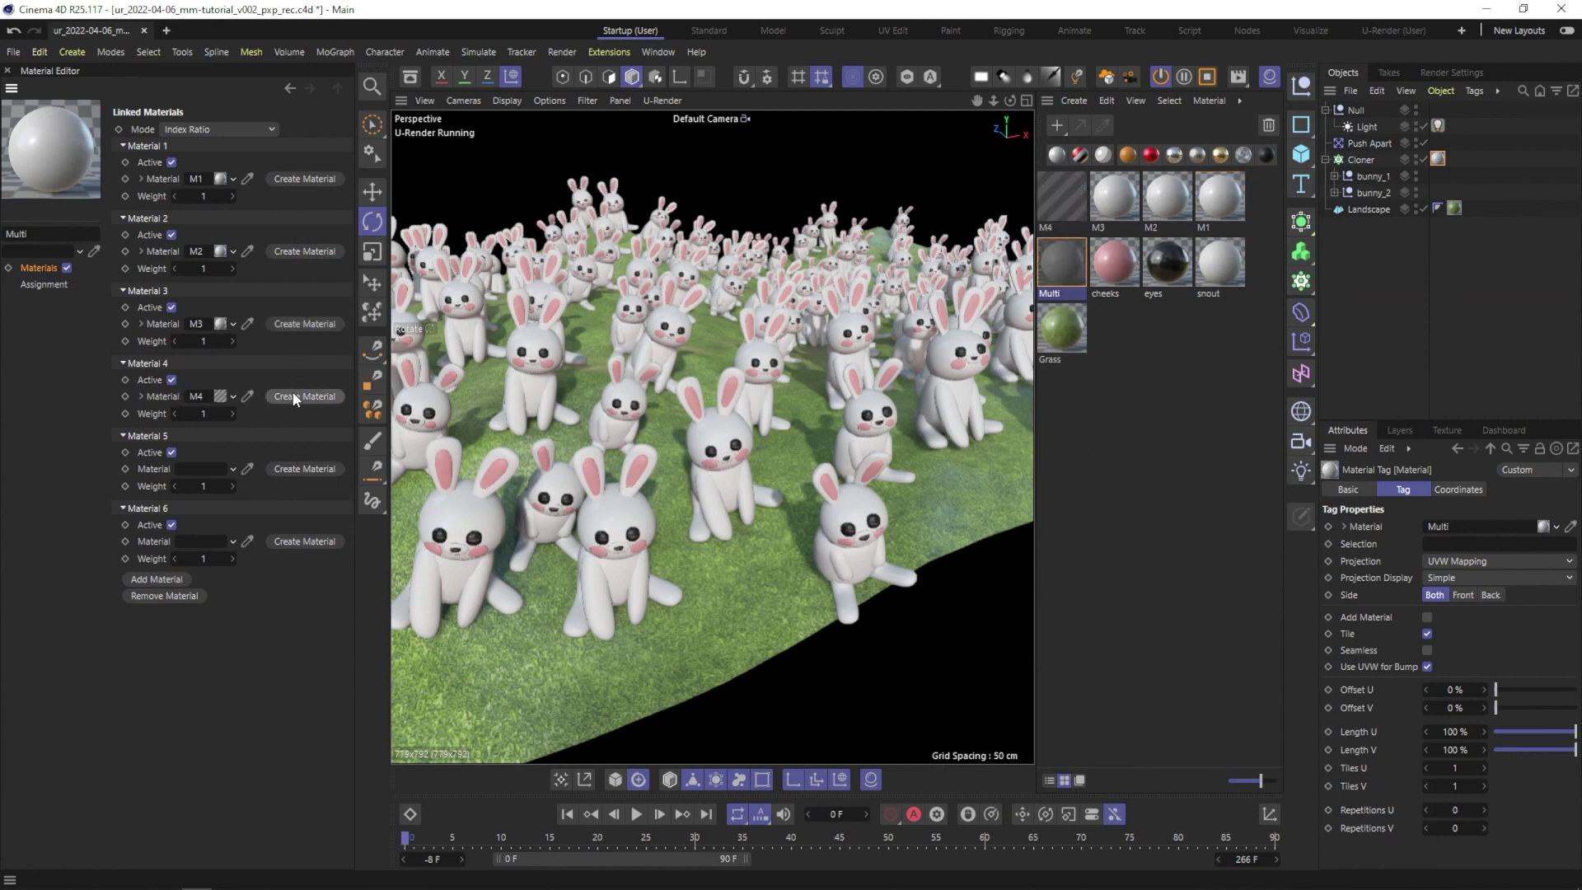
click(293, 468)
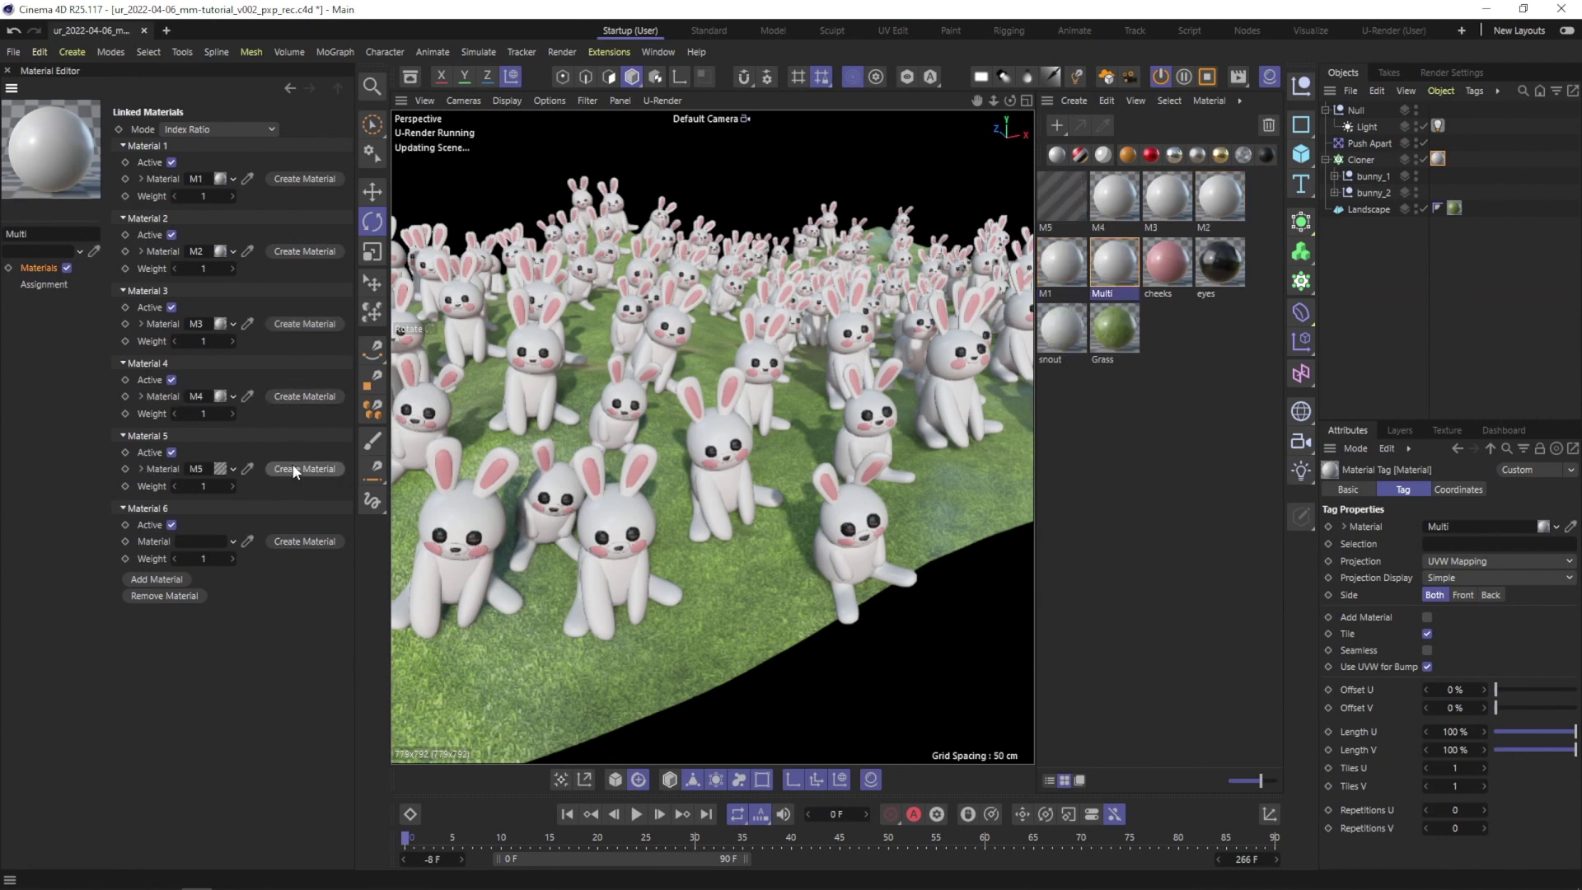
click(304, 542)
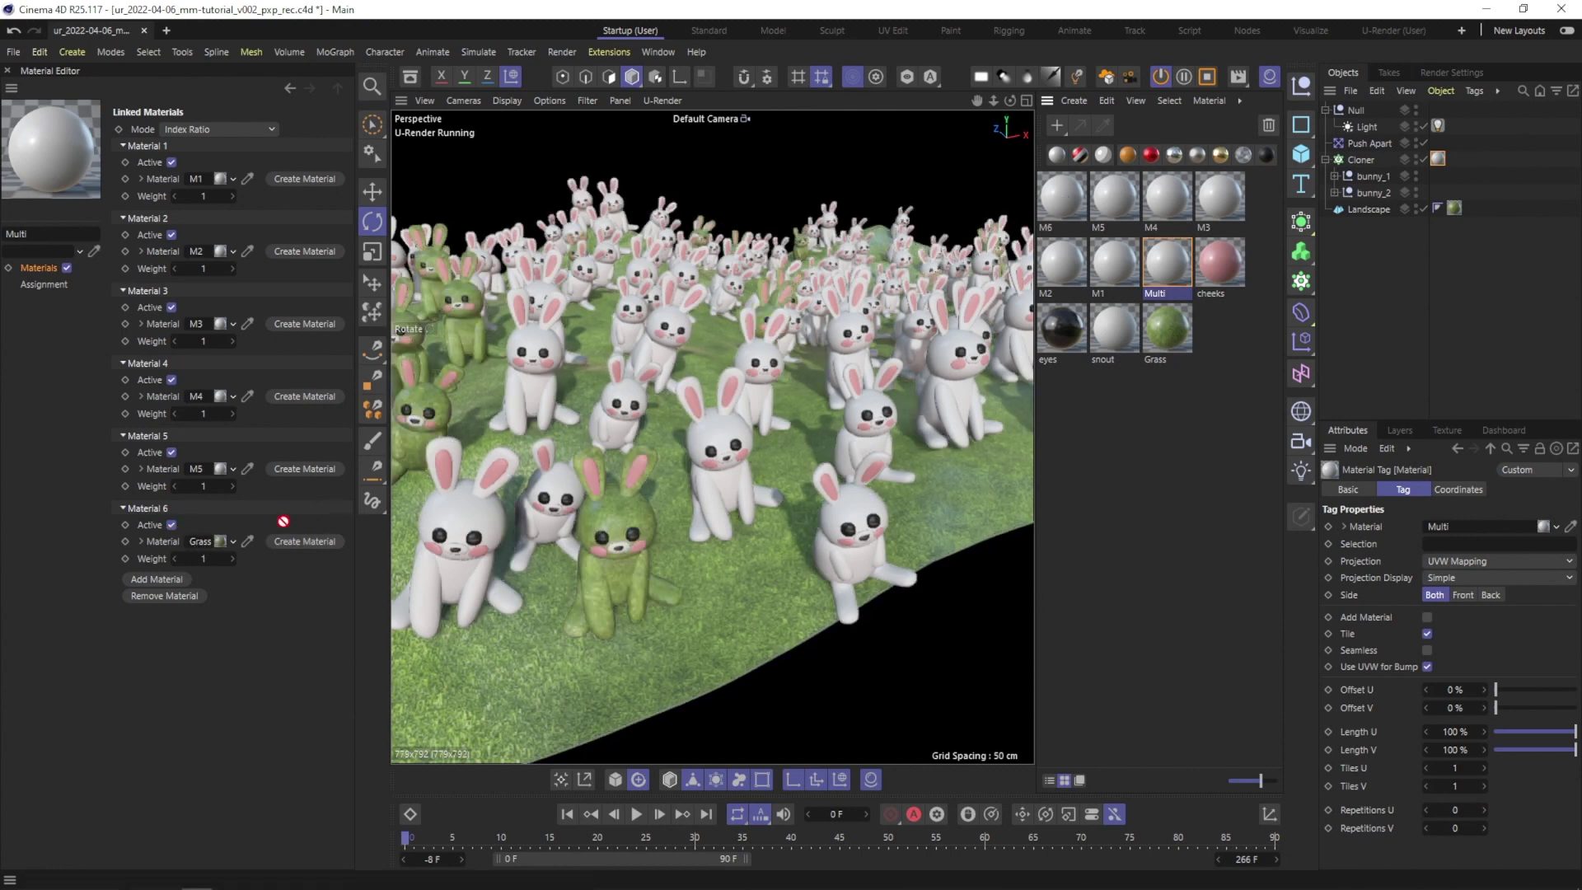
Color the M1 material dark brown, M2 dark gray and M3 light gray.
click(1112, 261)
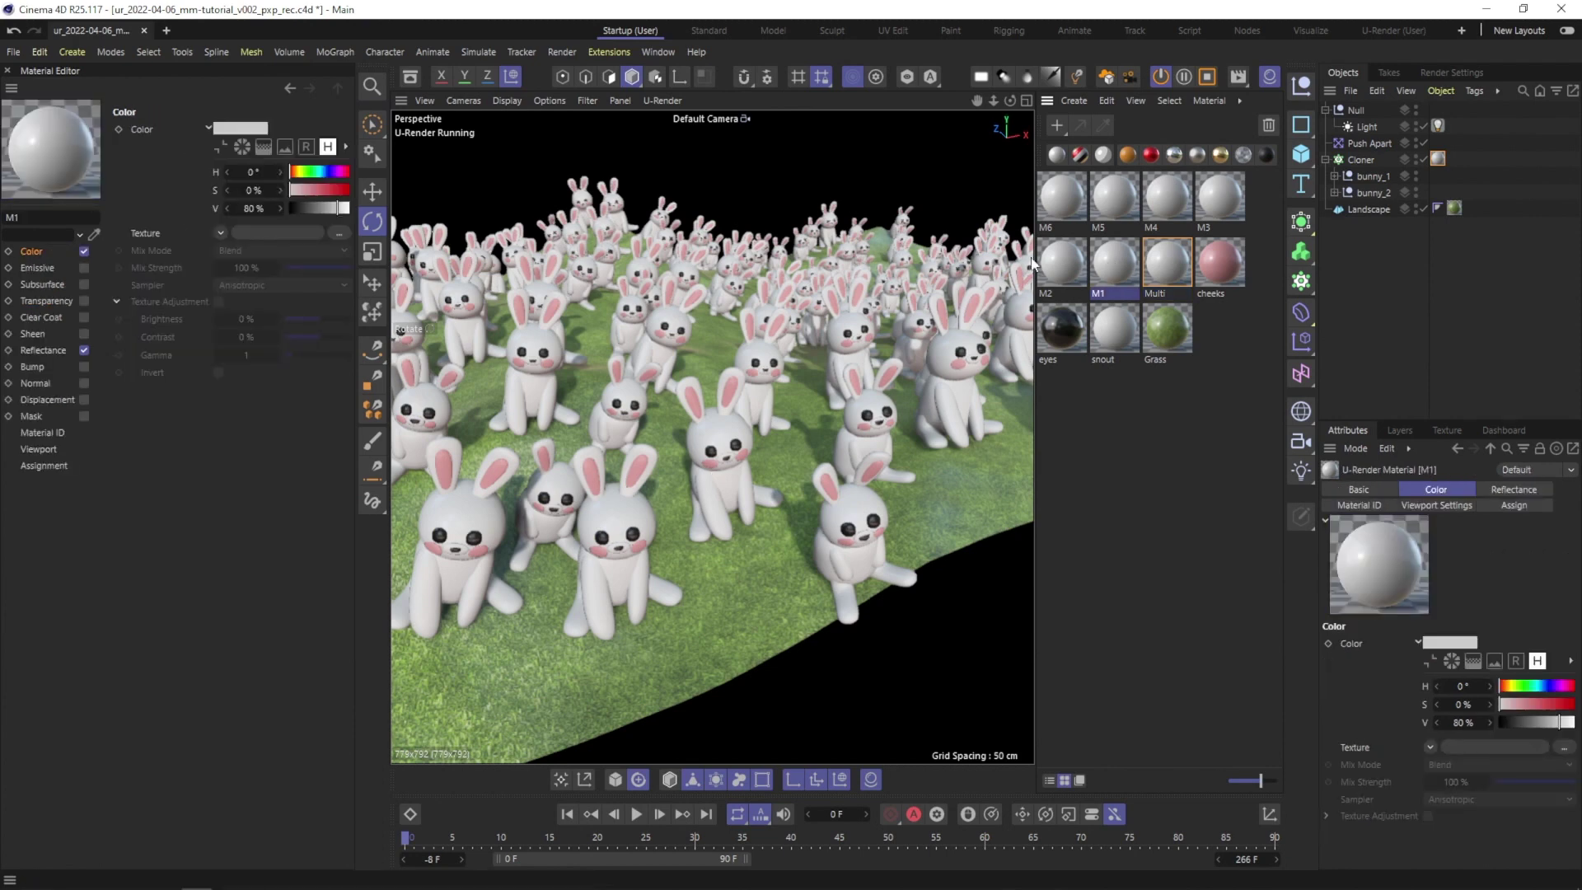
mouse_move(307, 189)
mouse_down()
mouse_move(333, 189)
mouse_move(295, 171)
mouse_up()
click(311, 208)
click(1062, 262)
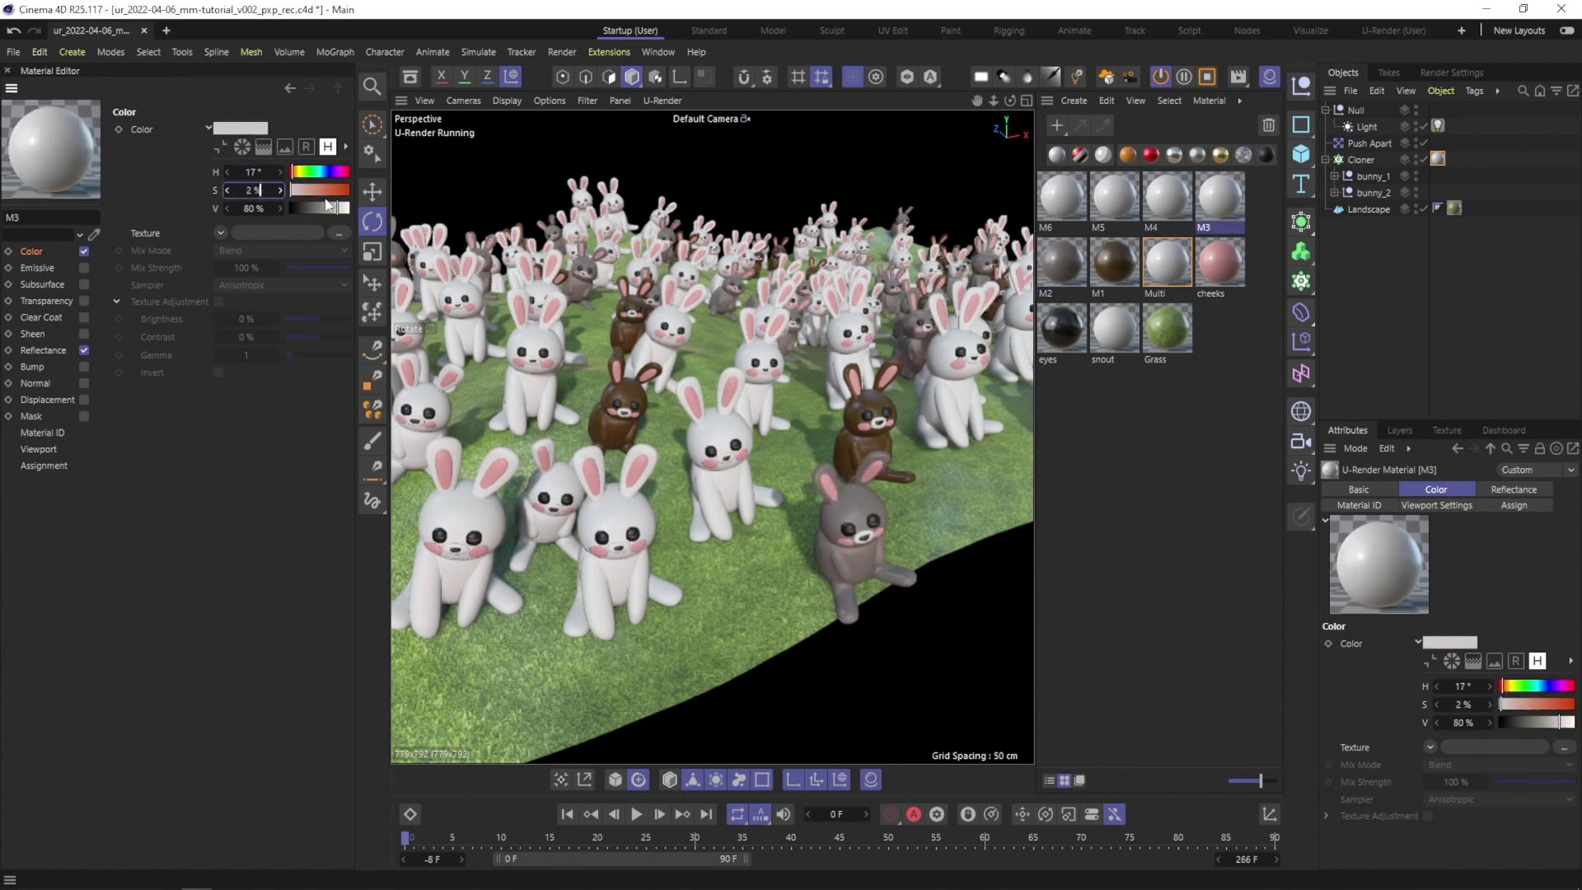
click(326, 206)
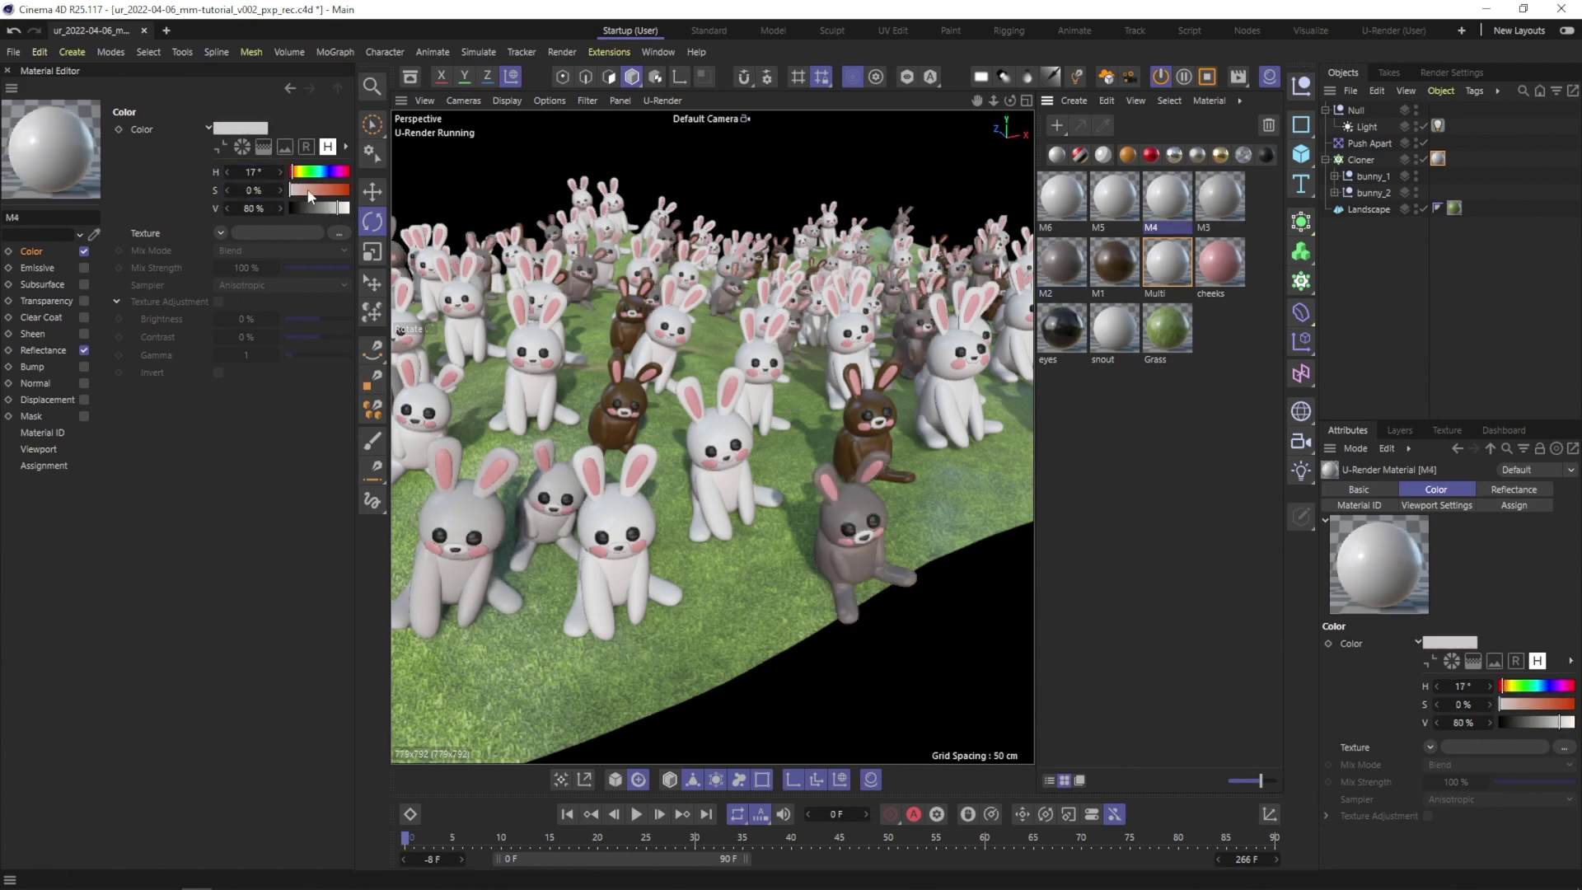
Color the M4 material red, M5 violet and M6 magenta with hue 325°, saturation 53 % and value 59 %.
click(311, 191)
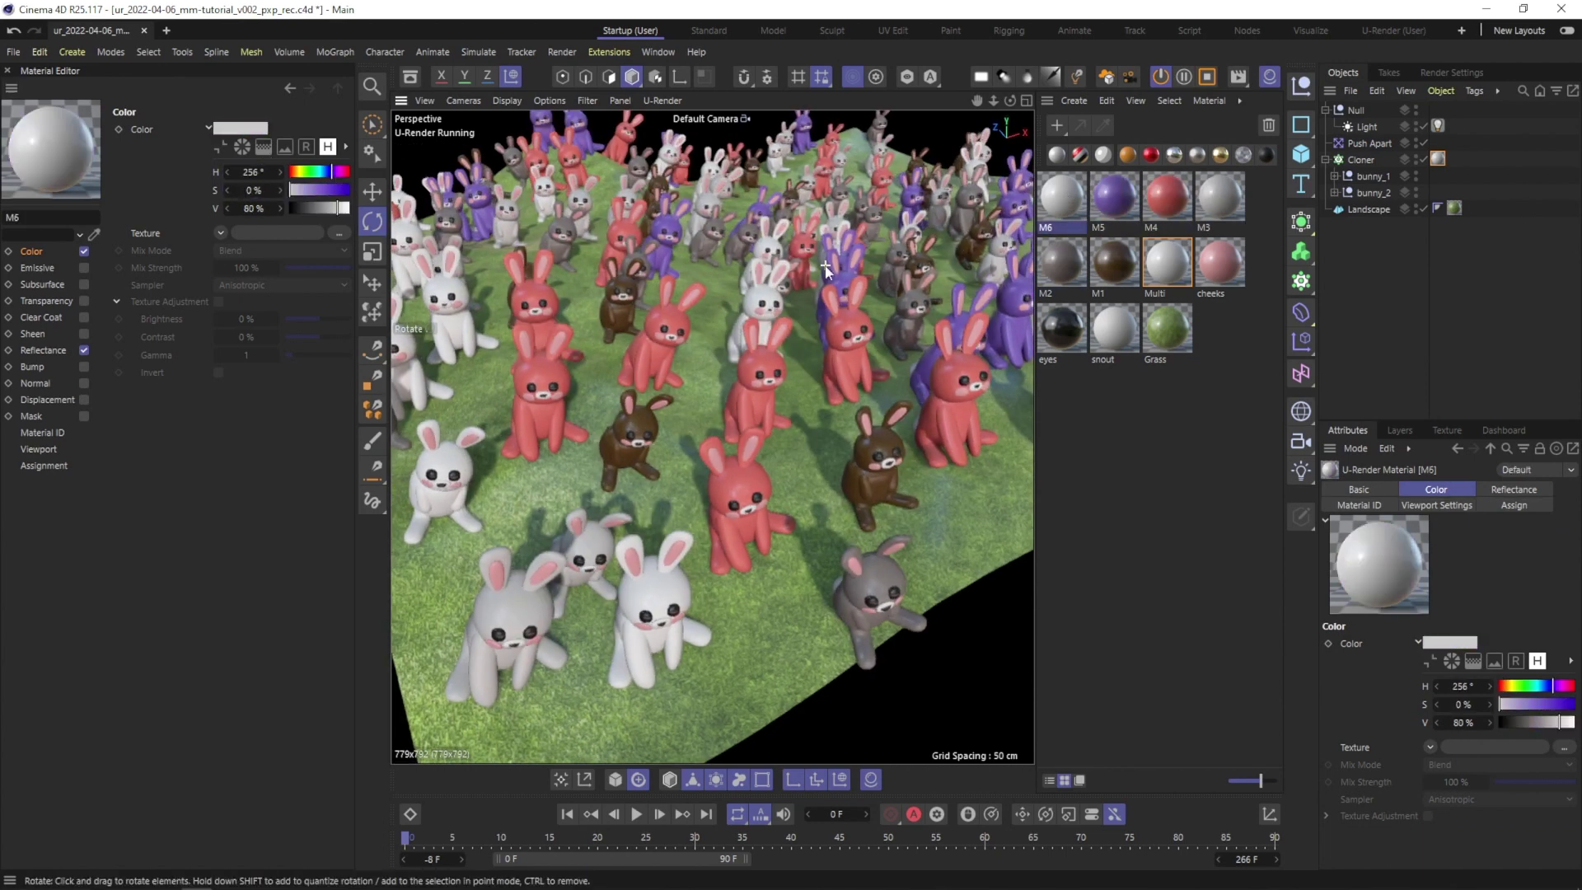
drag(292, 191, 328, 196)
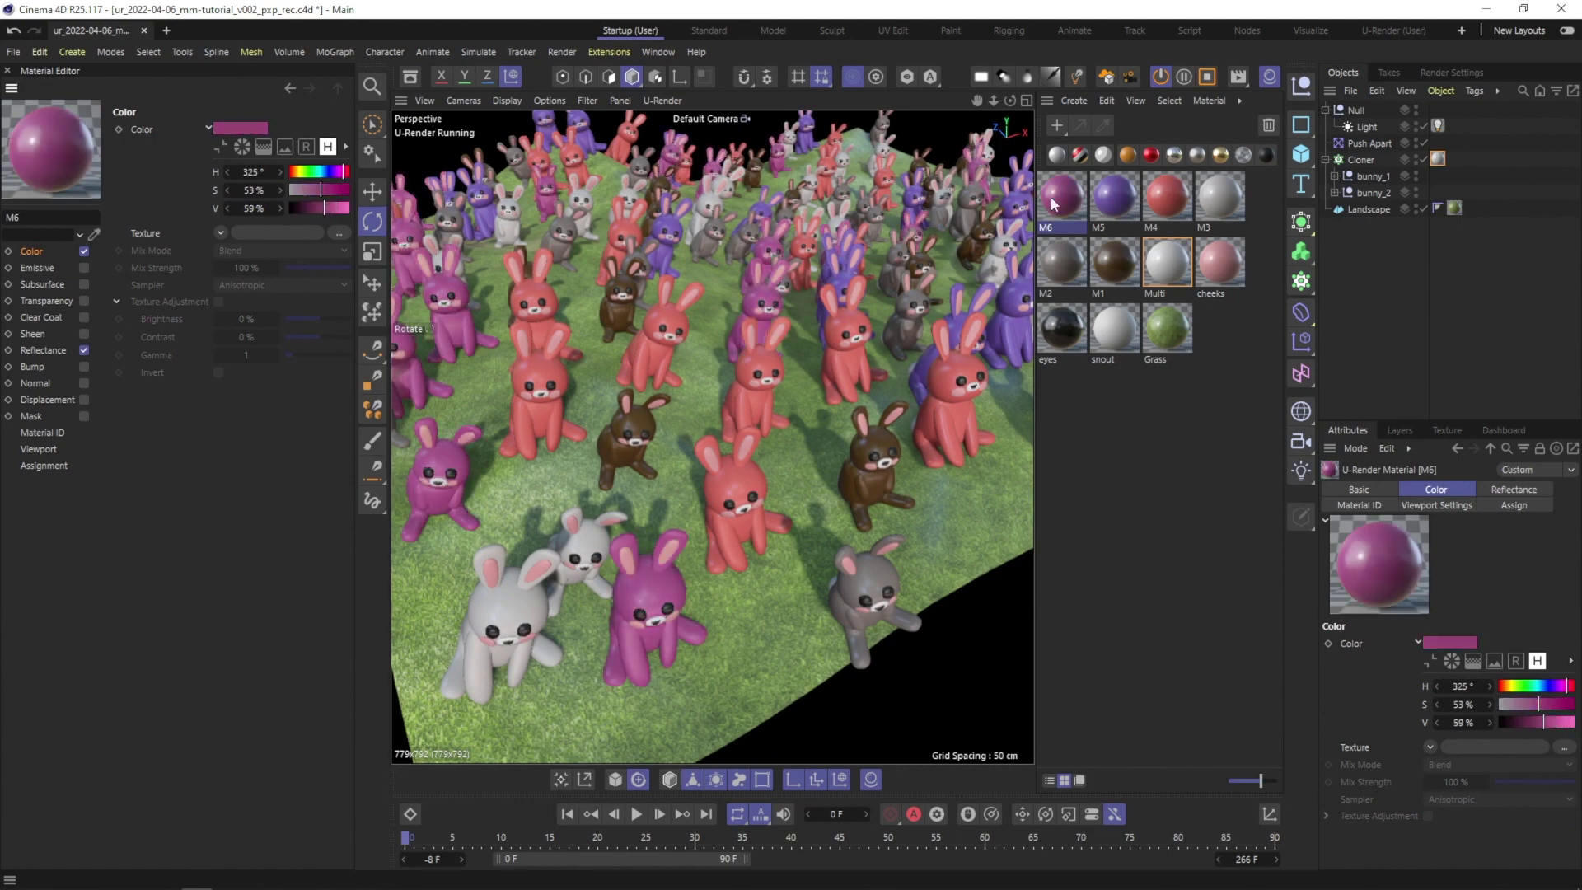
Enable Sheen on materials M1 to M6 together and set its weight to 55 %.
click(84, 333)
drag(305, 268, 324, 268)
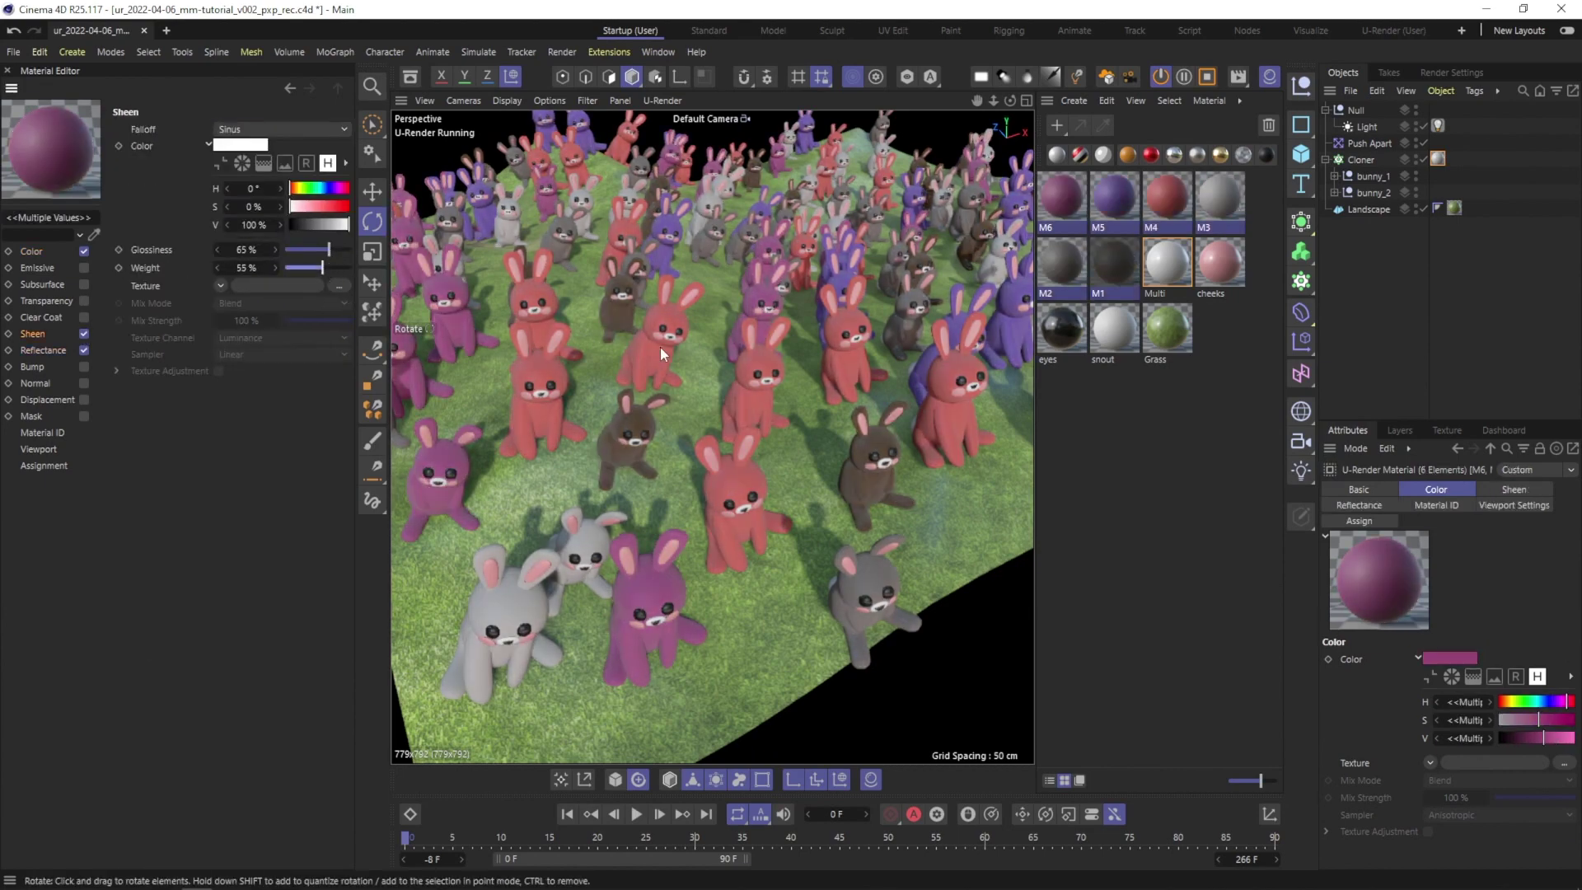
alt+drag(660, 347, 707, 345)
alt+right_drag(707, 345, 681, 351)
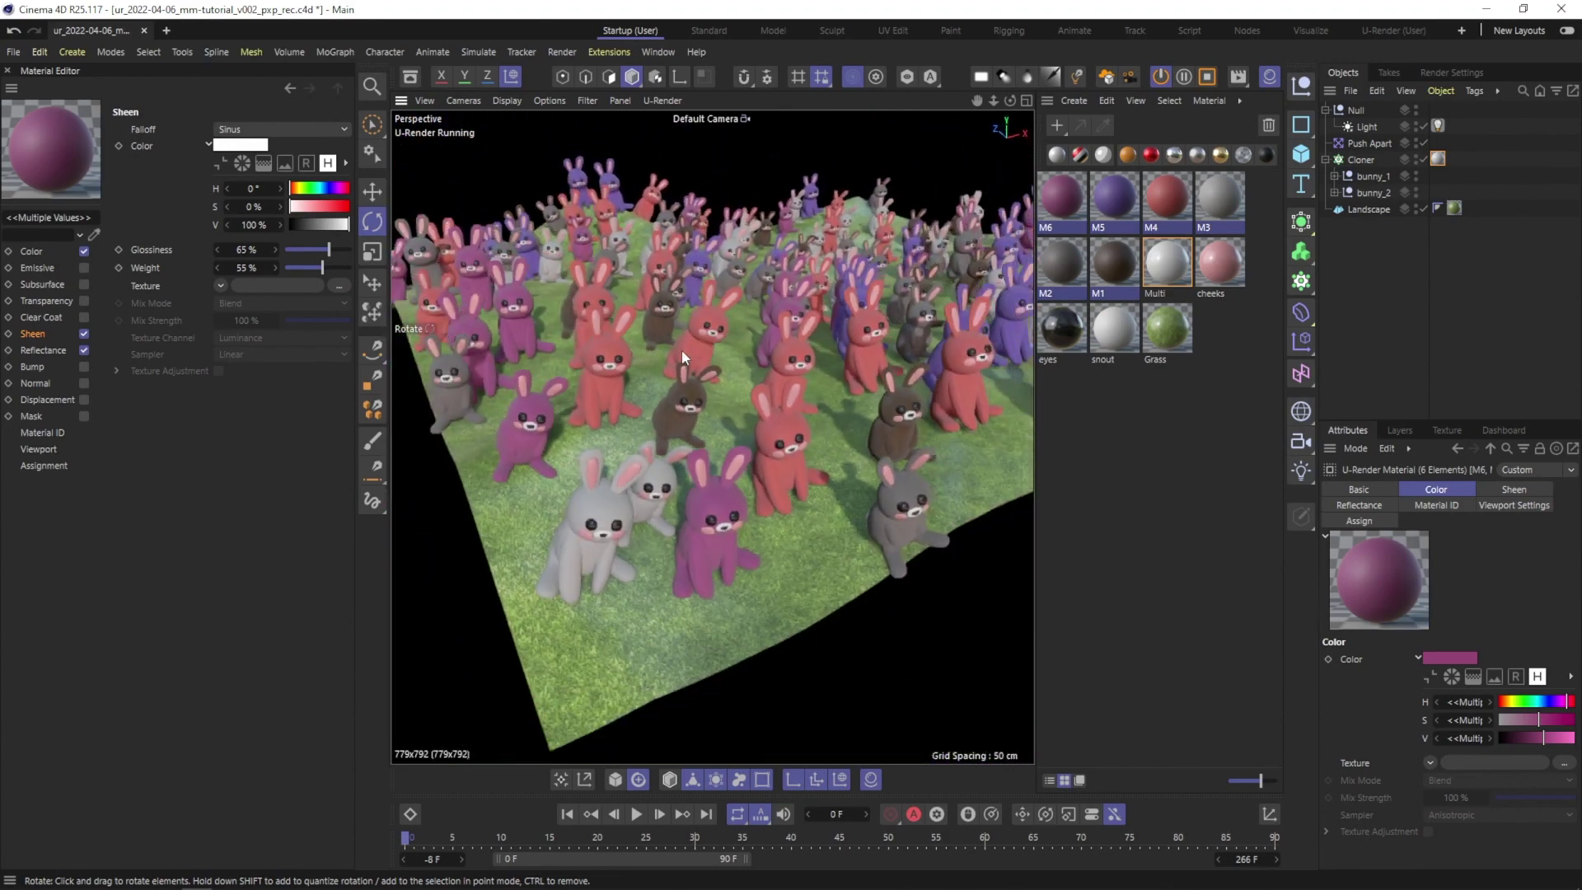
Try weights of 5 and 10 for M4 in the Multi material and set the weight back to 1.
click(1158, 257)
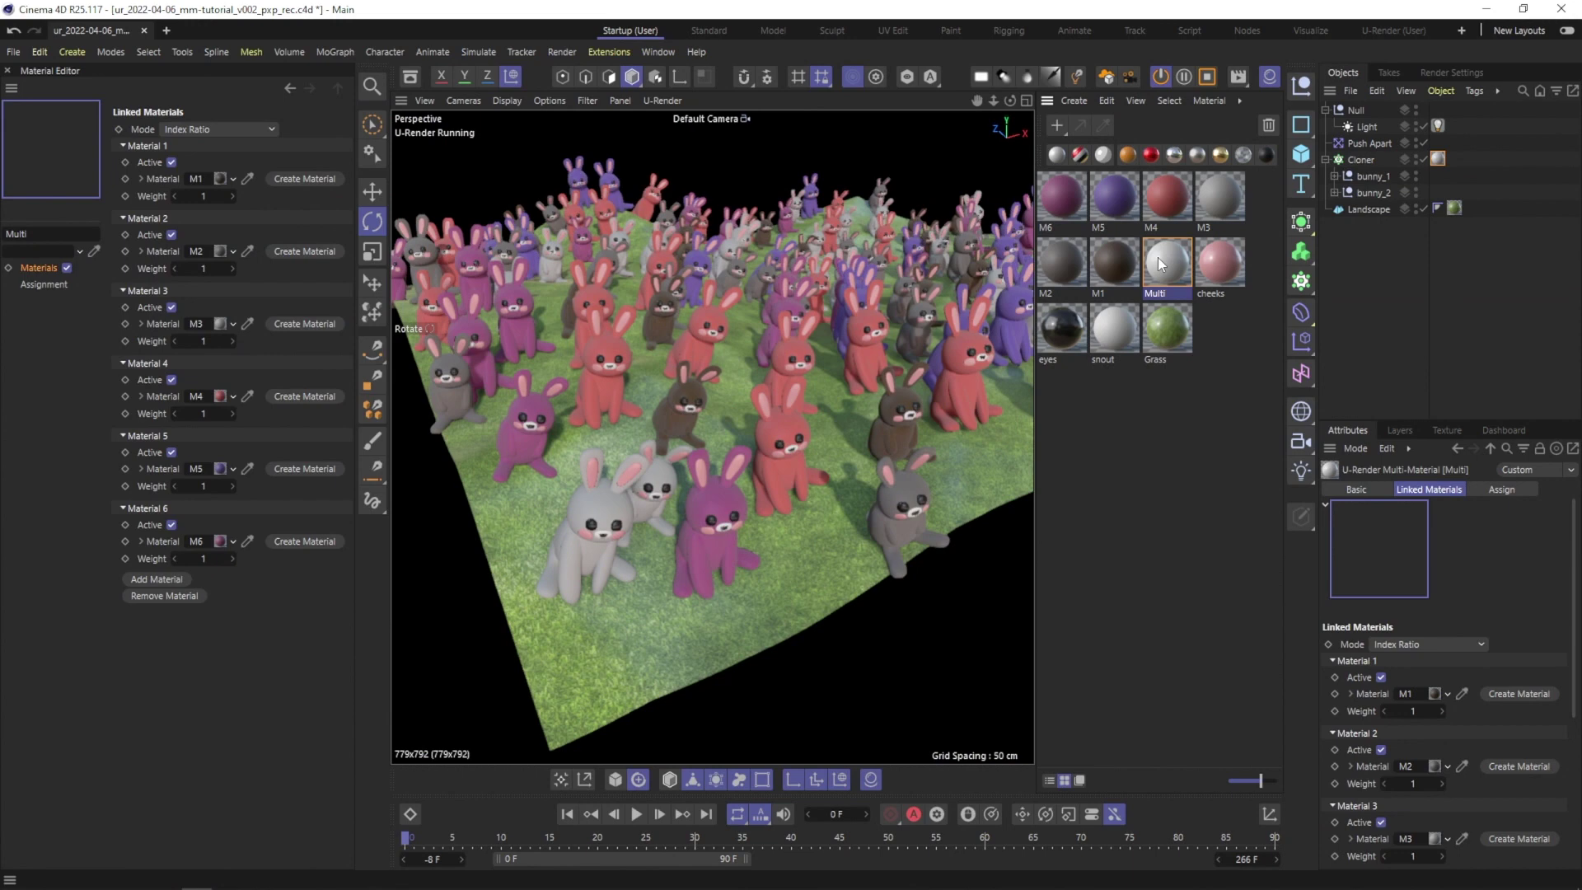
alt+drag(774, 352, 692, 350)
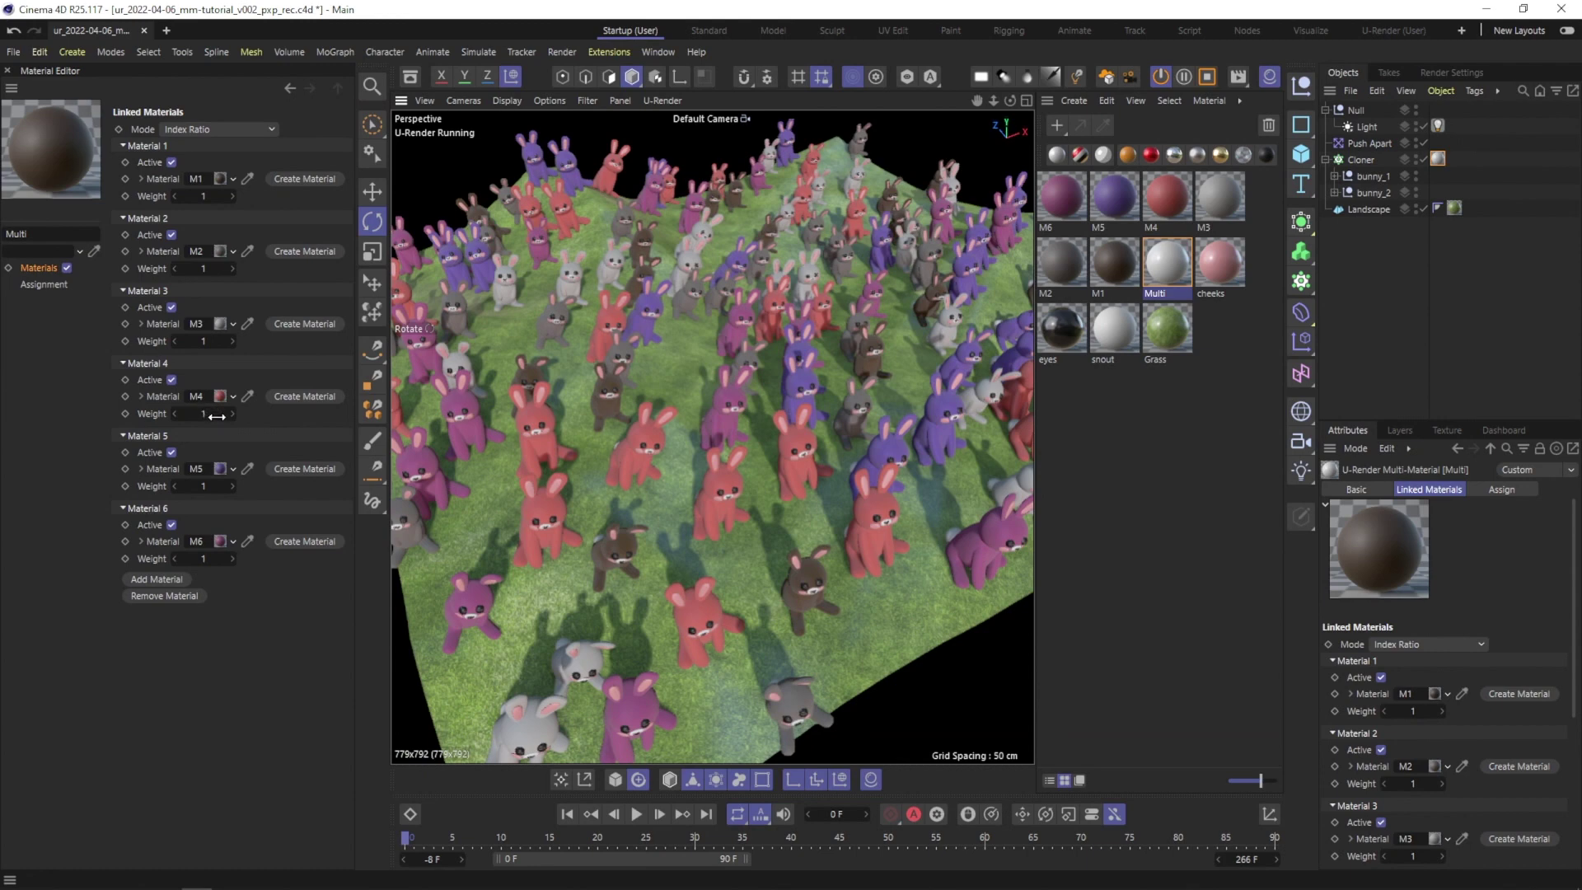
text(5)
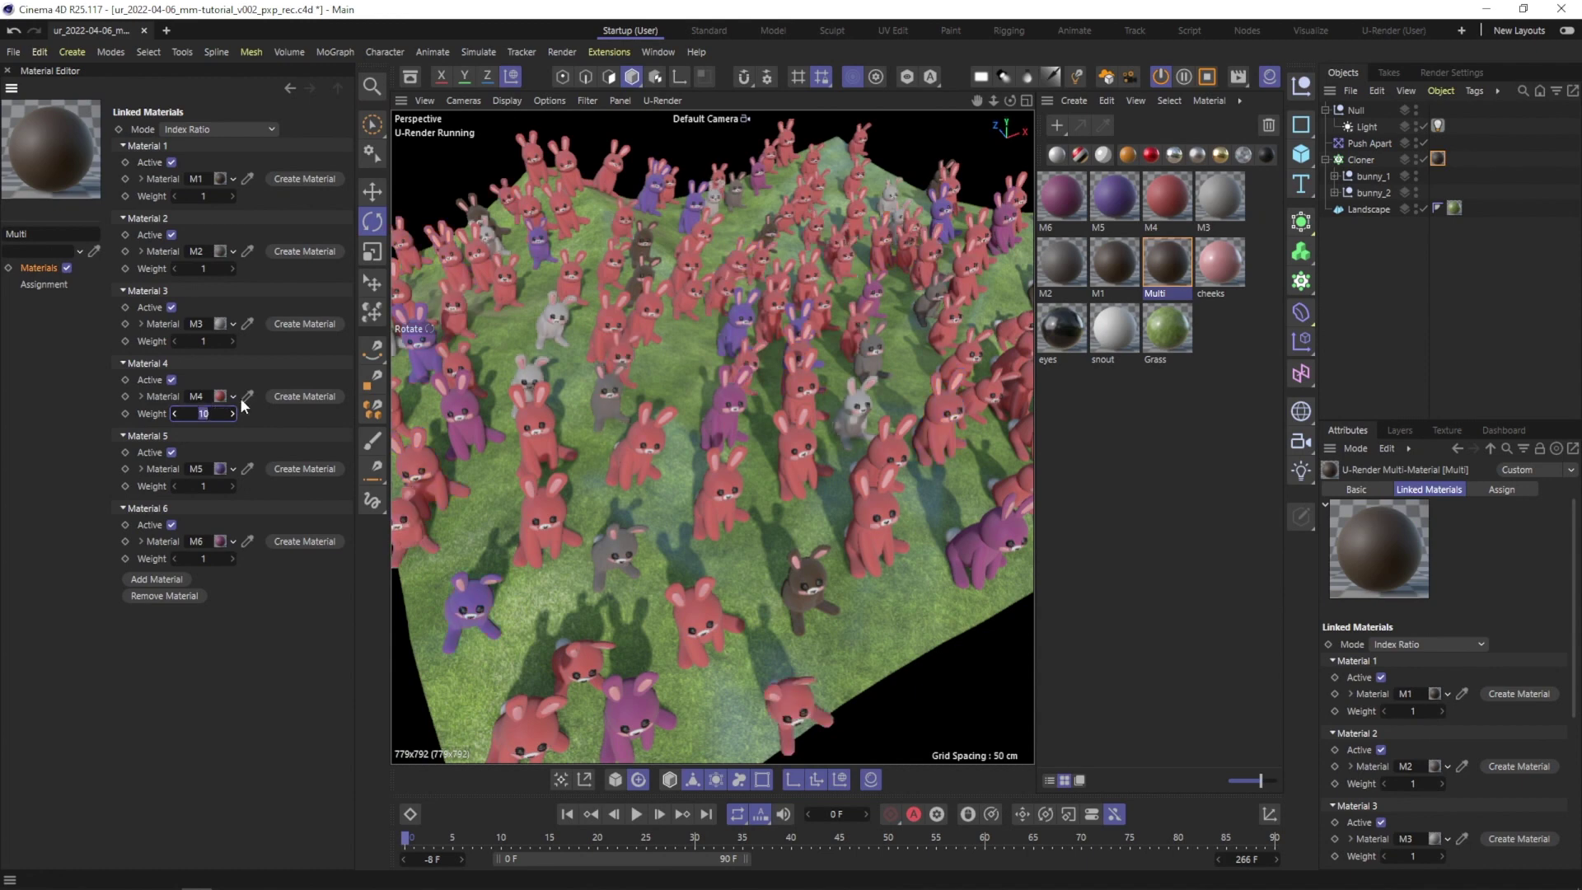
text(1)
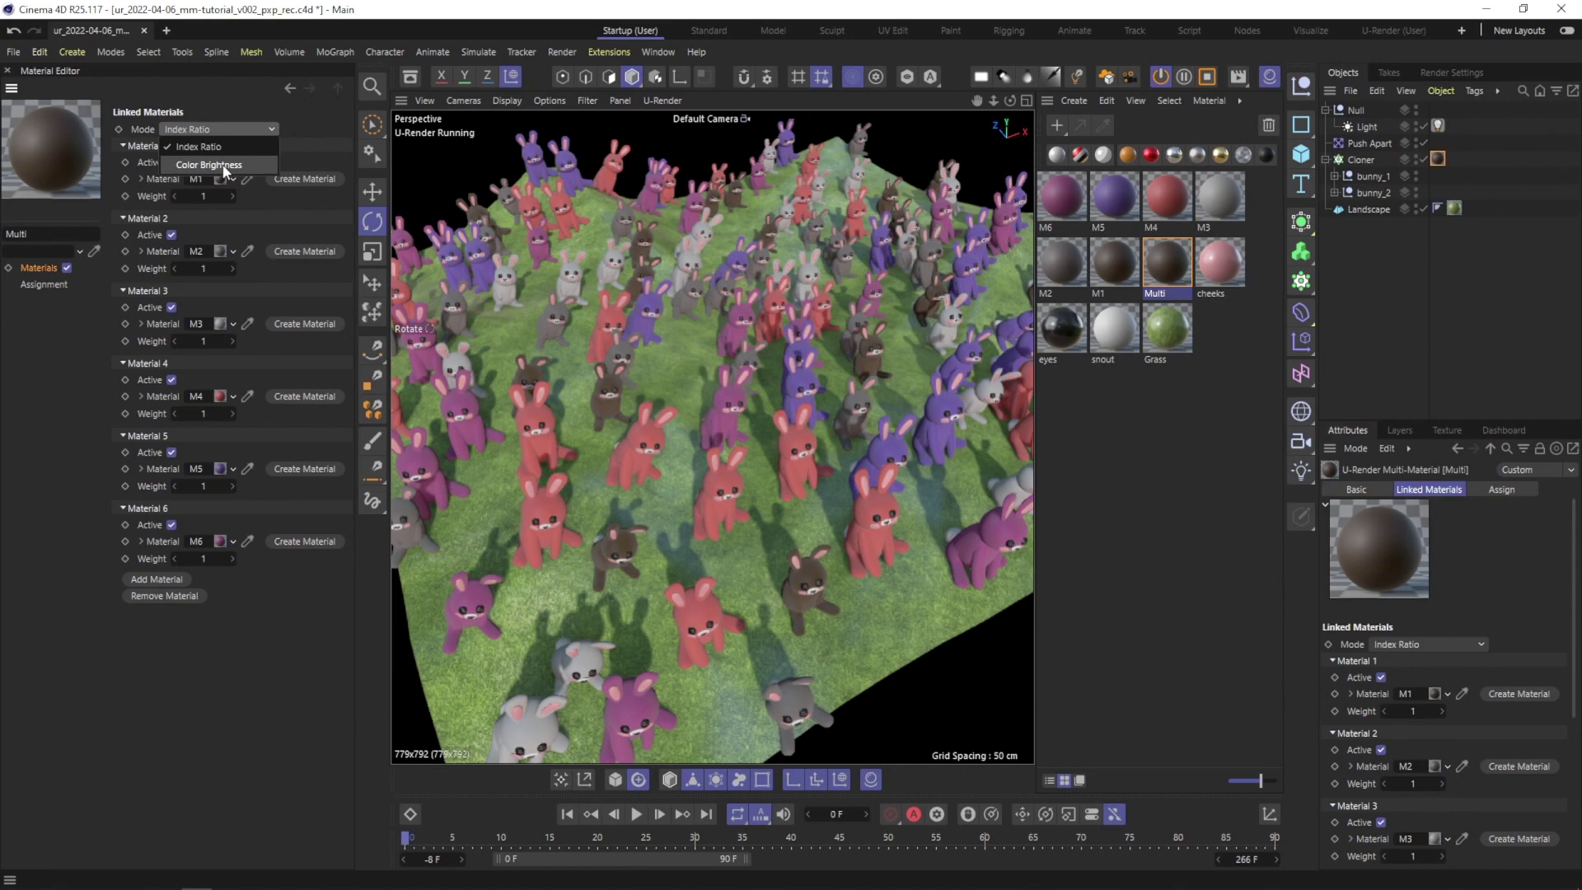
Switch the Multi material's mode to Color Brightness and close the Material Editor and the Material Manager.
click(223, 165)
click(8, 70)
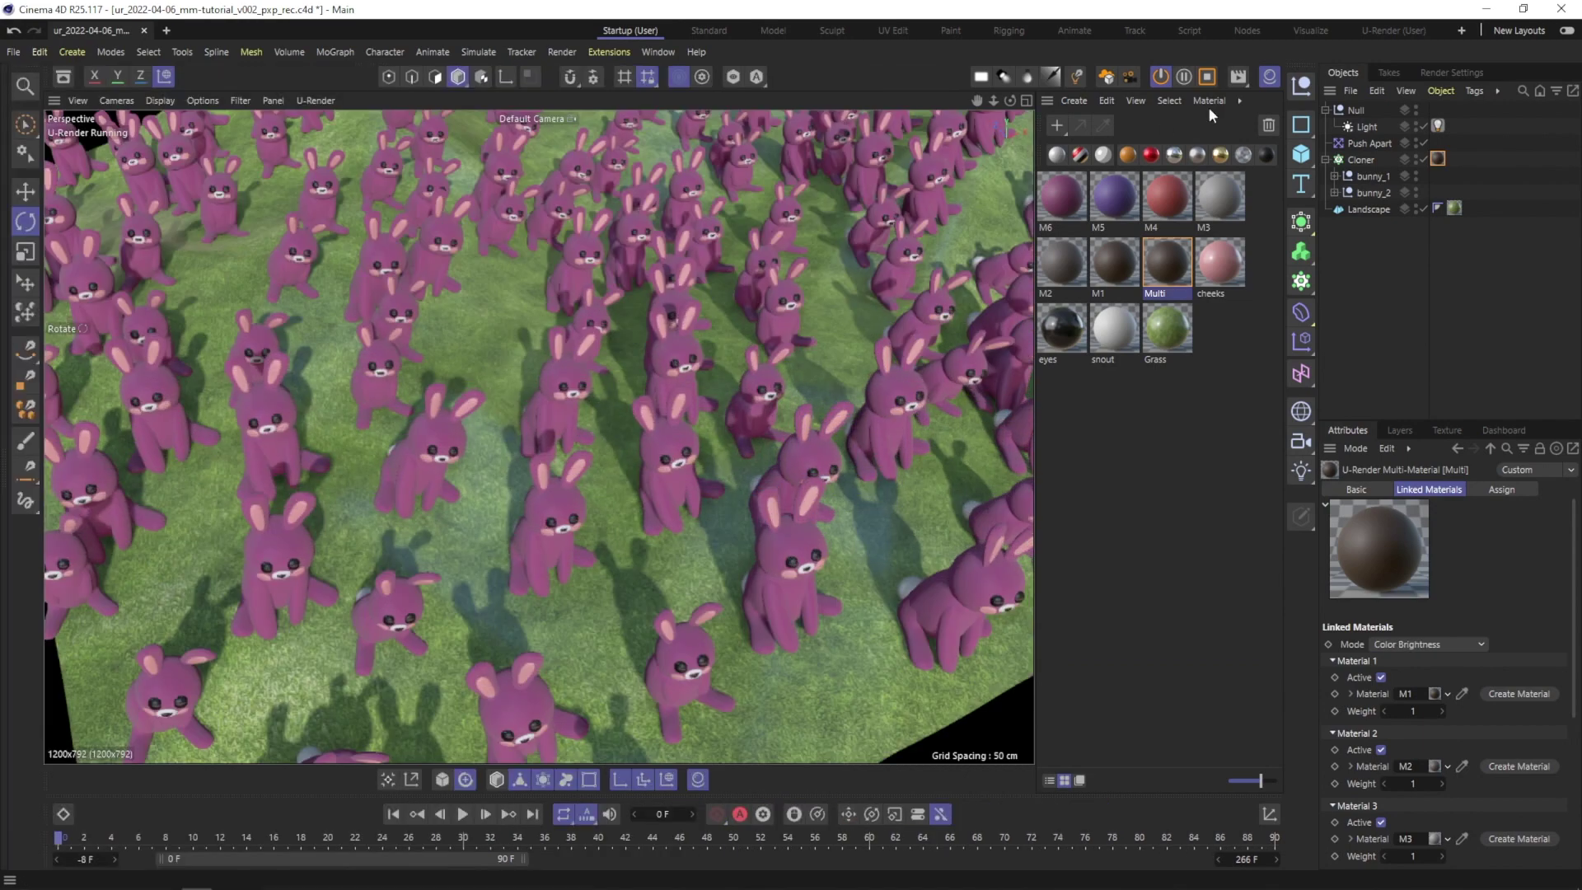
click(1269, 76)
scroll(717, 318, down, 4)
scroll(630, 368, up, 2)
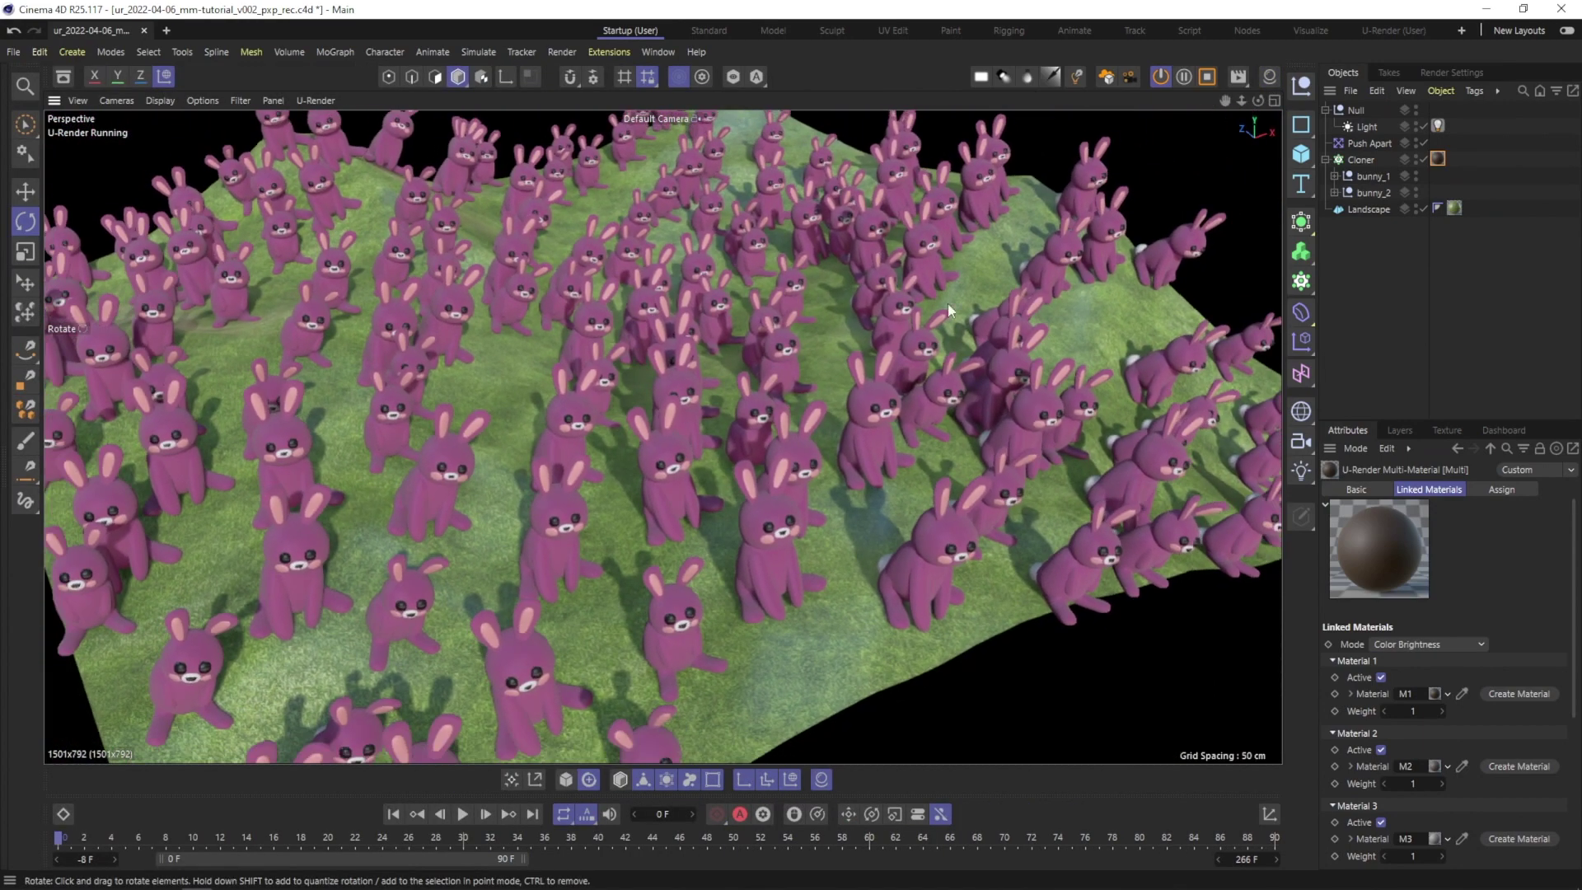
Add a Plain effector to the Cloner, turn off its Position transform and keep its color mode on Fields Color.
click(1369, 162)
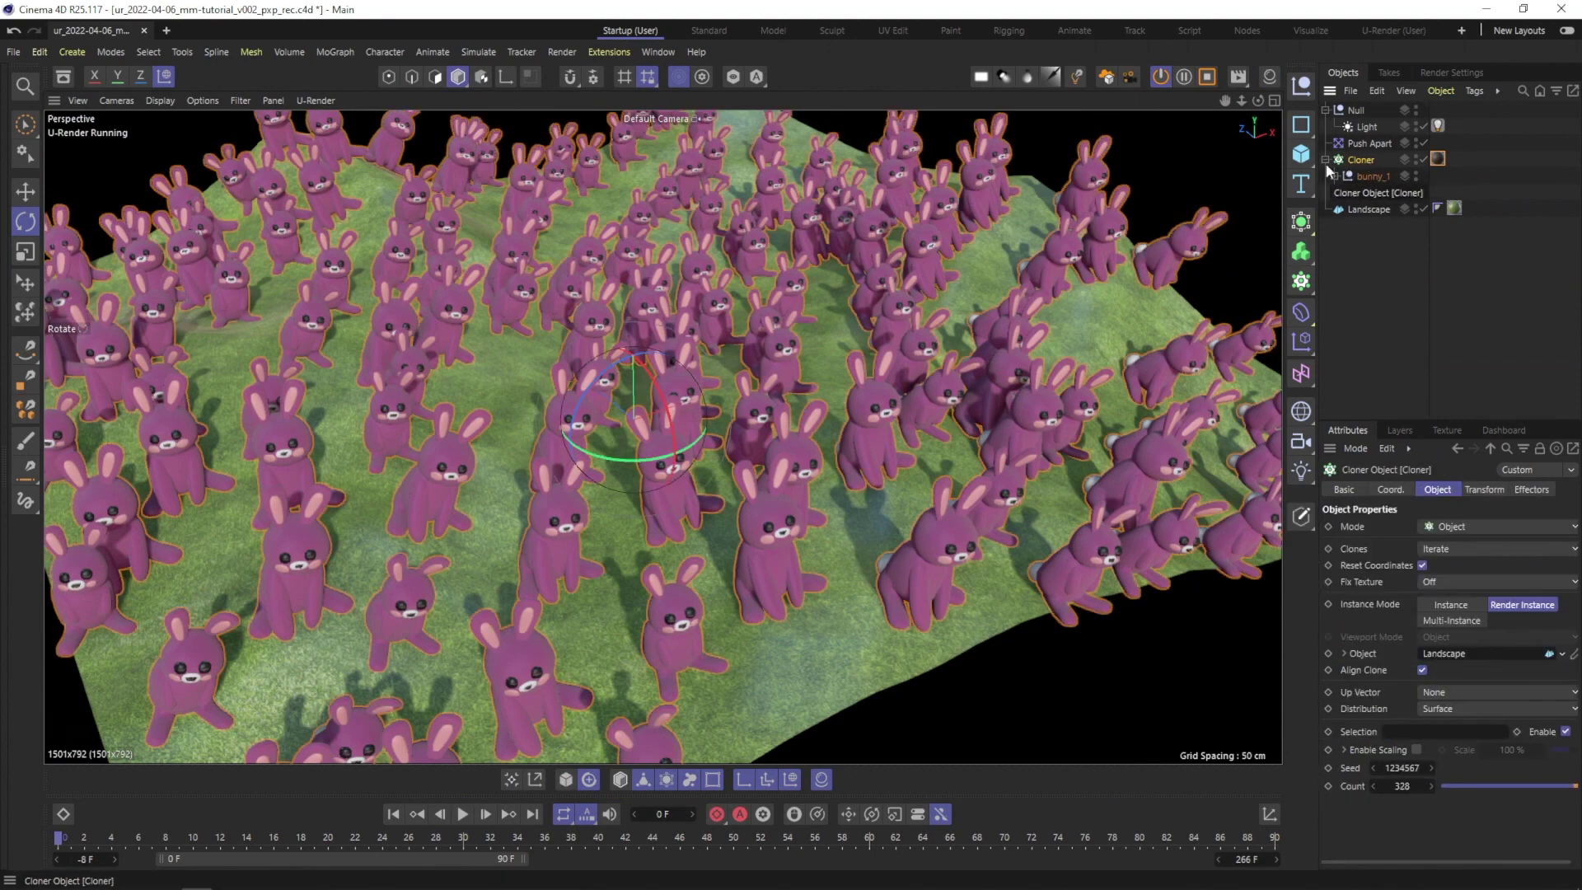
click(330, 53)
mouse_move(353, 80)
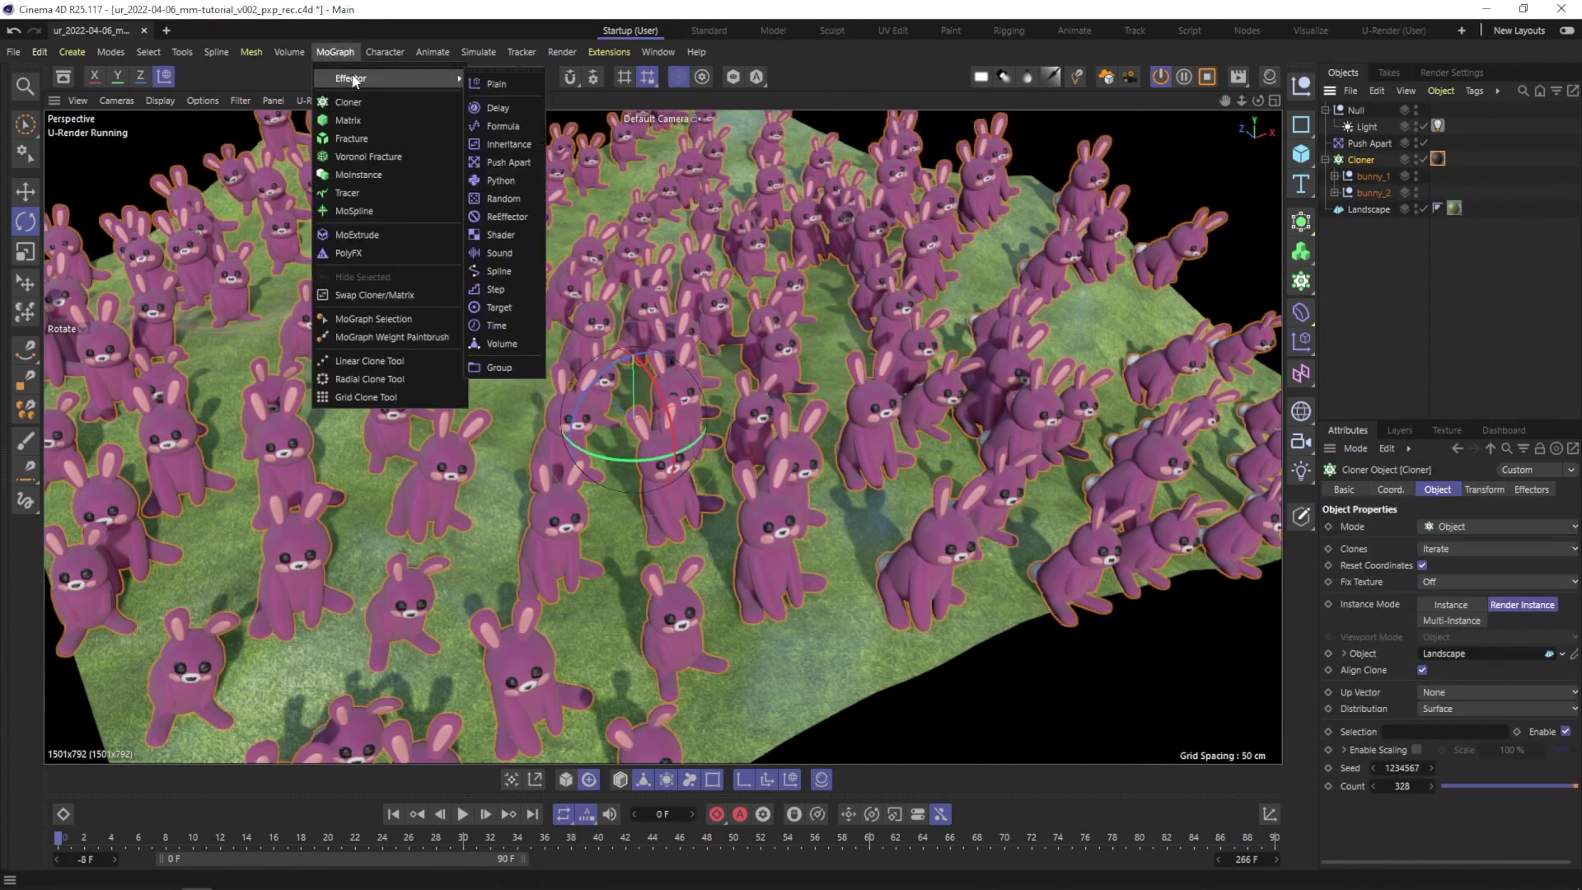
click(497, 85)
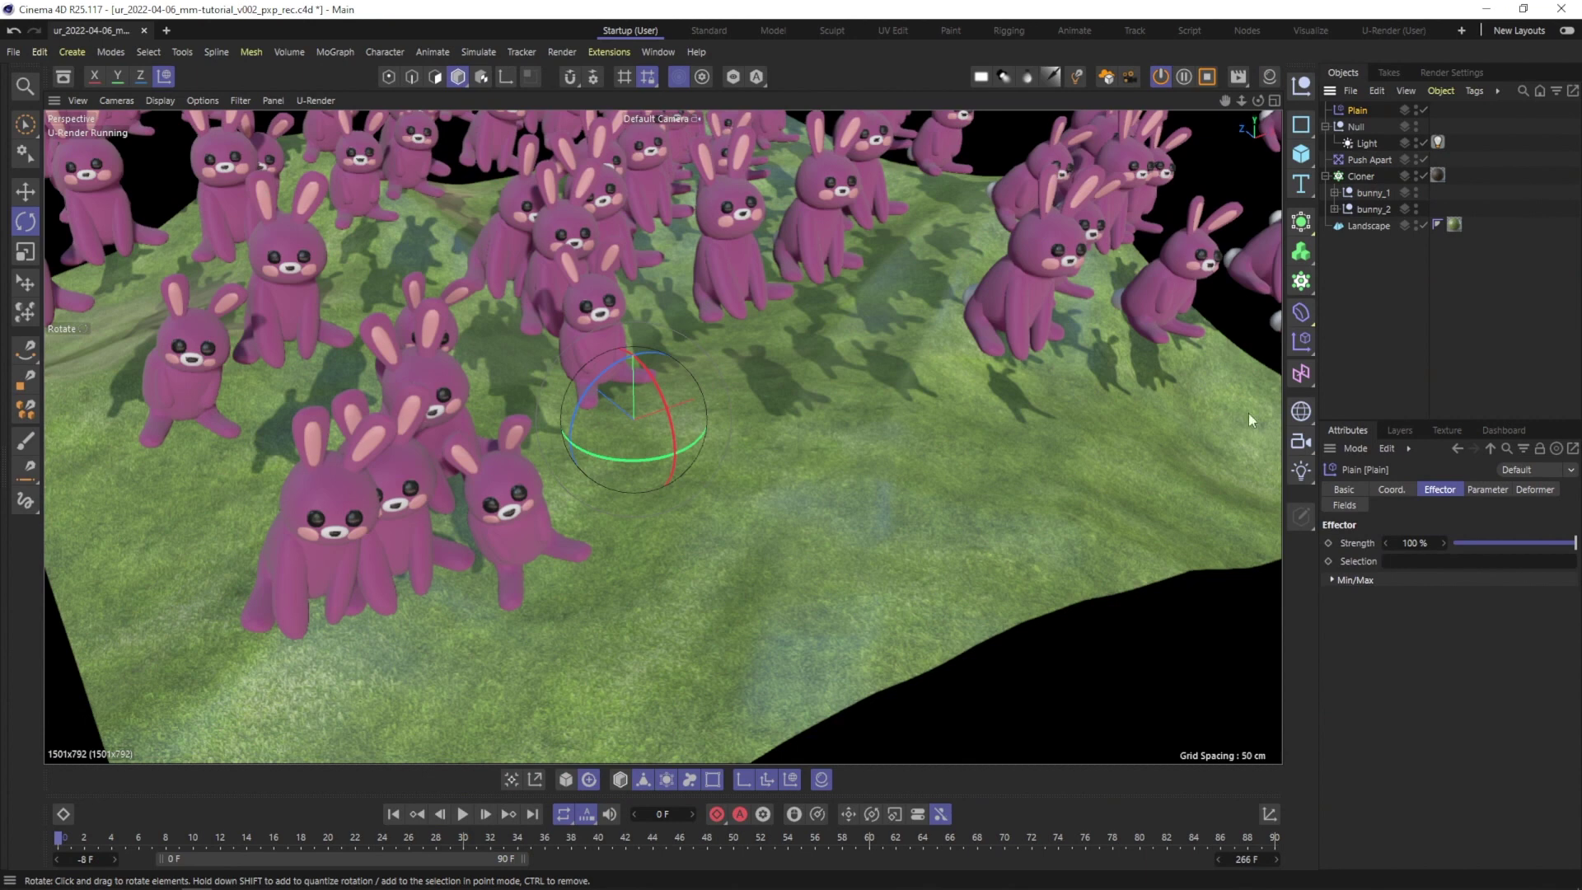
click(1487, 489)
click(1424, 594)
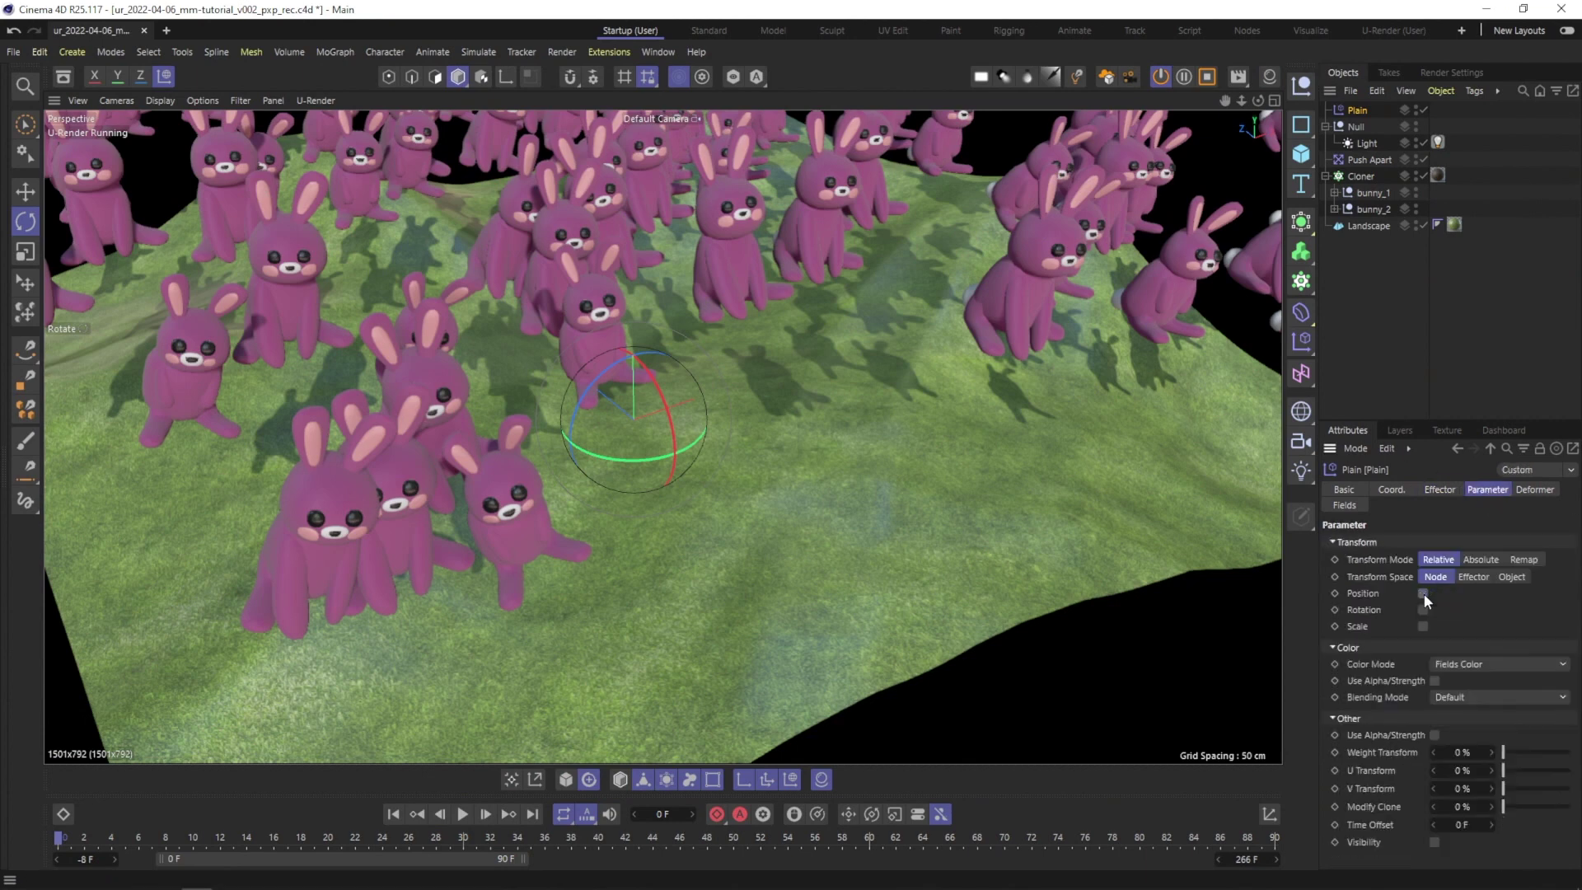
click(1487, 664)
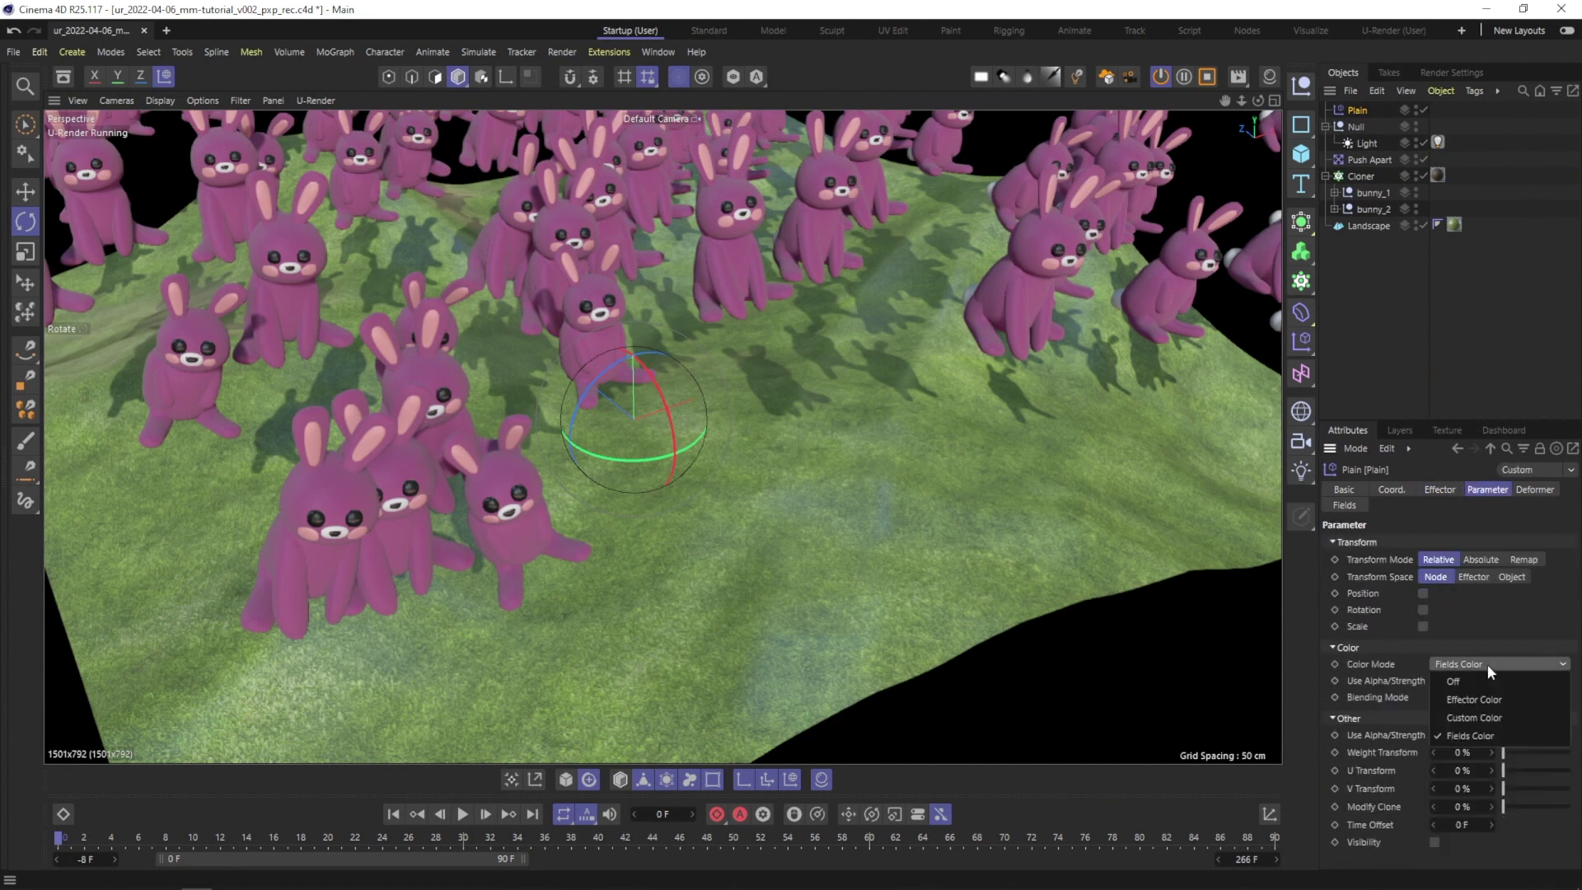
click(1468, 736)
Add a Linear Field to the Plain effector and set its Color Remap color's V to 0 %.
click(1350, 506)
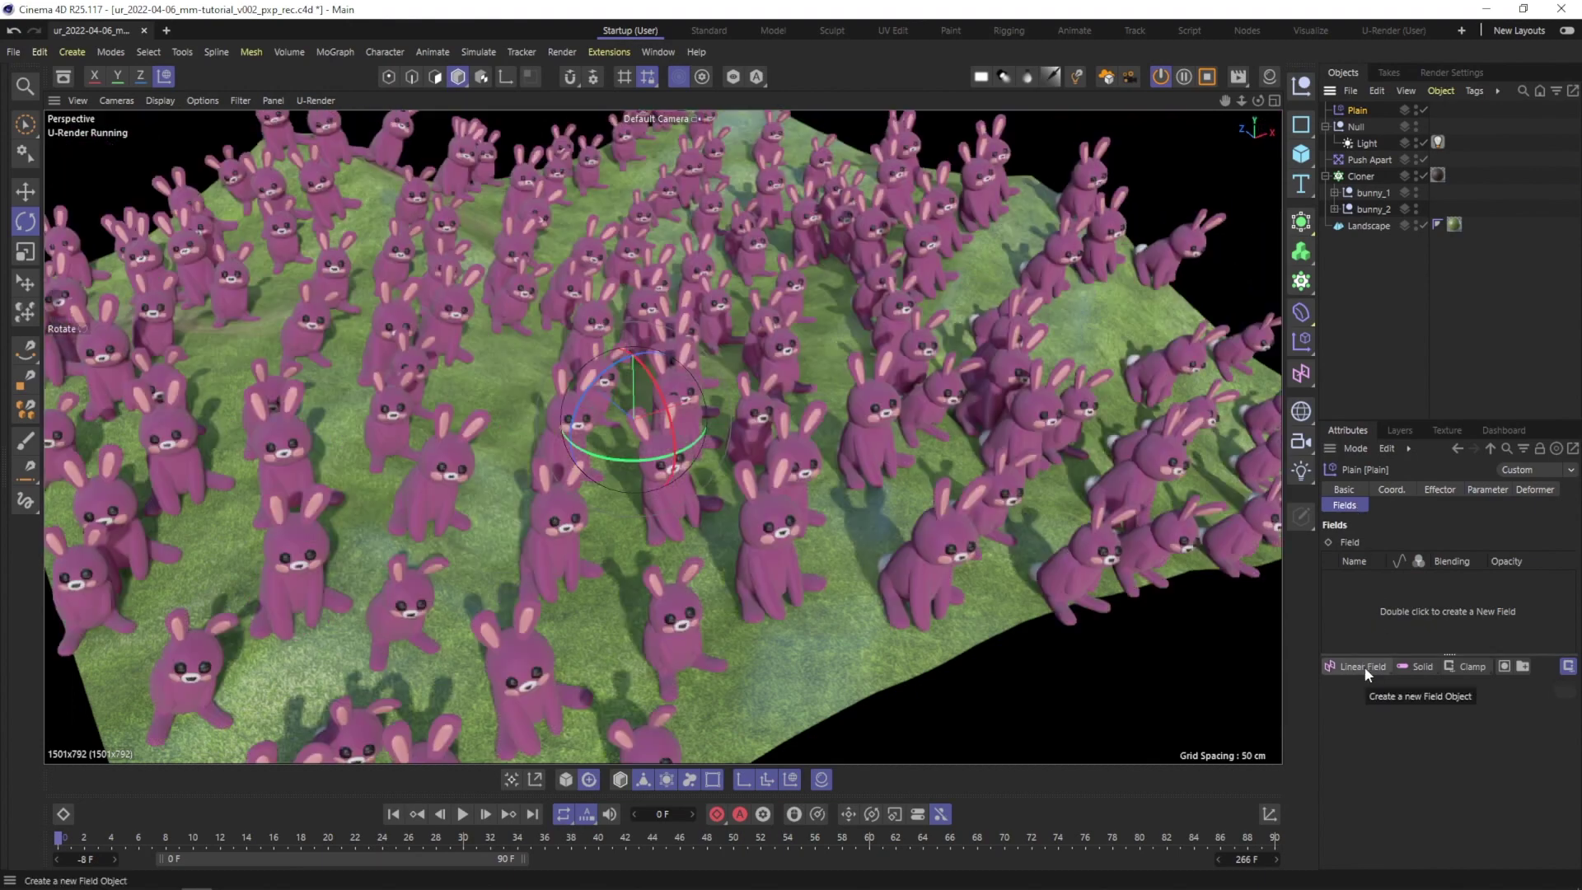
click(1365, 666)
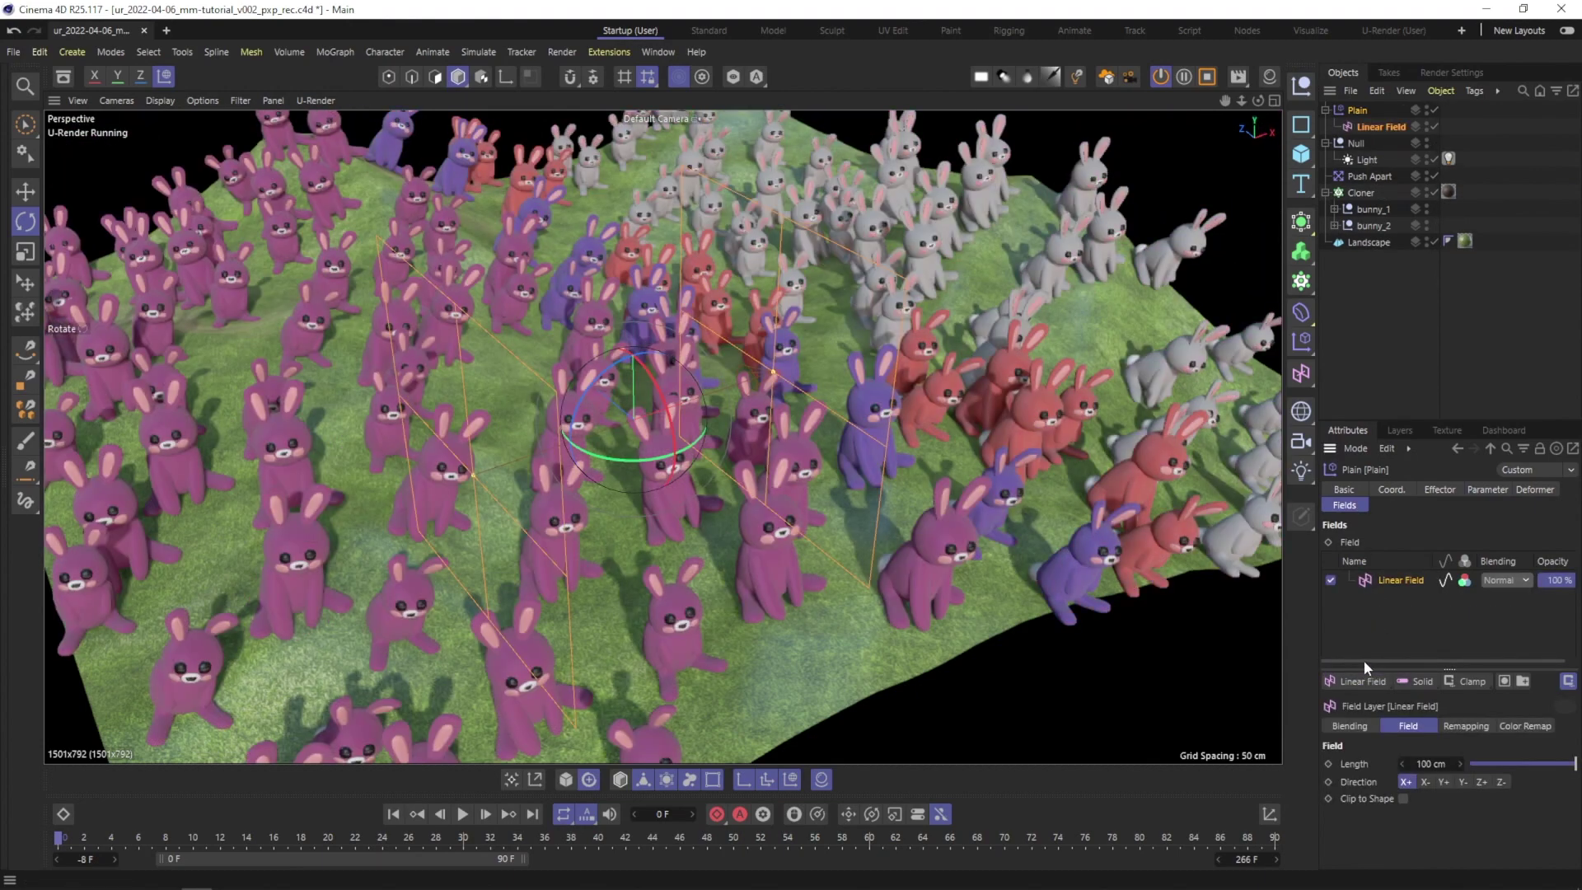
click(1531, 728)
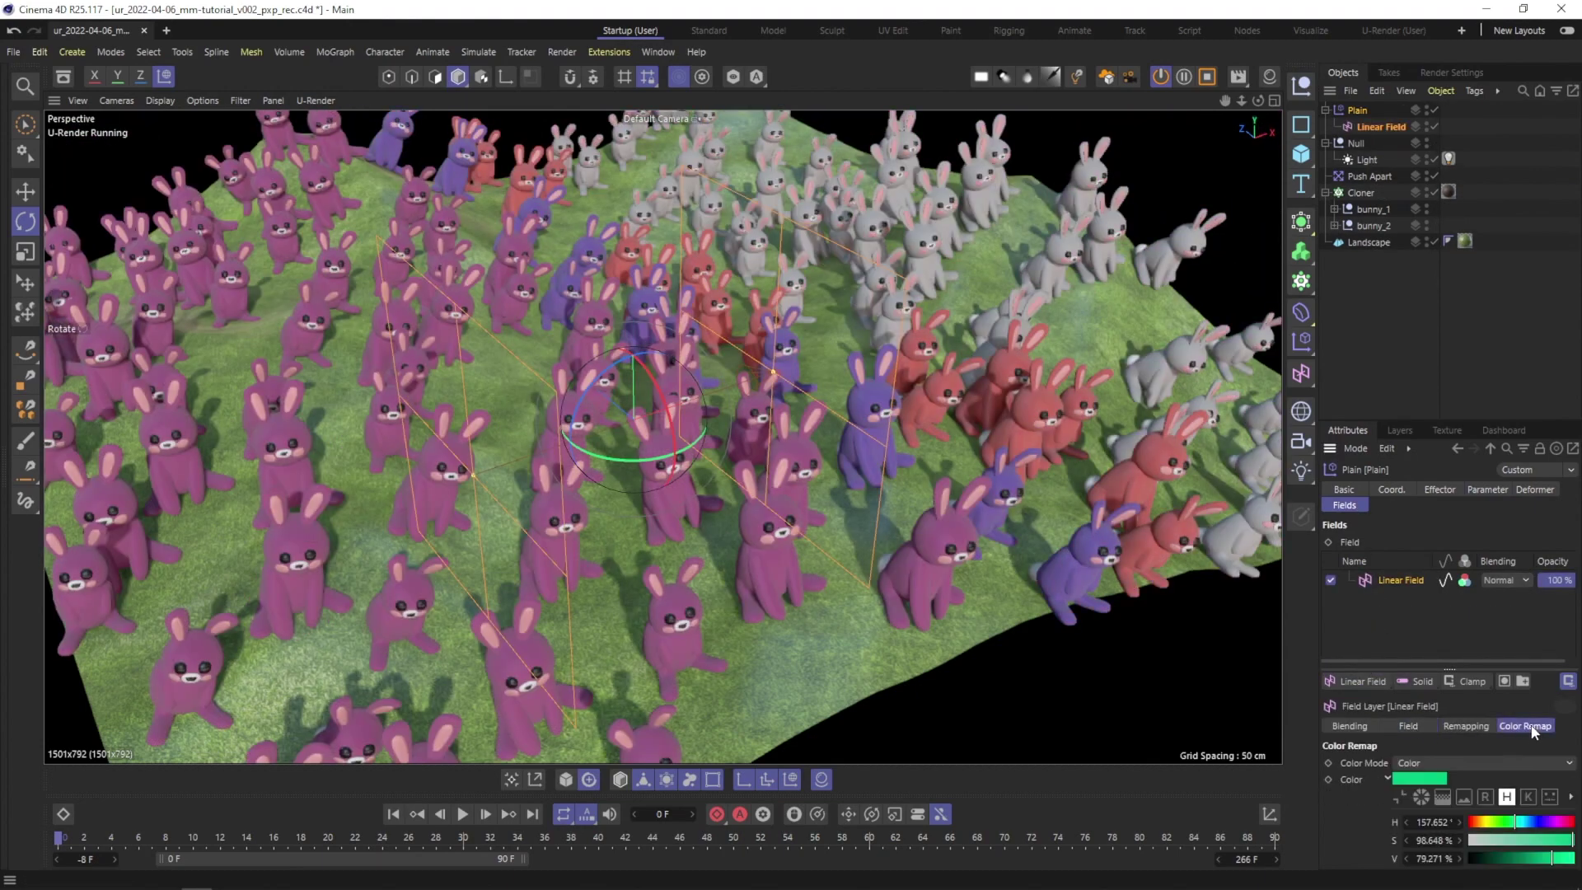
drag(1472, 669, 1475, 630)
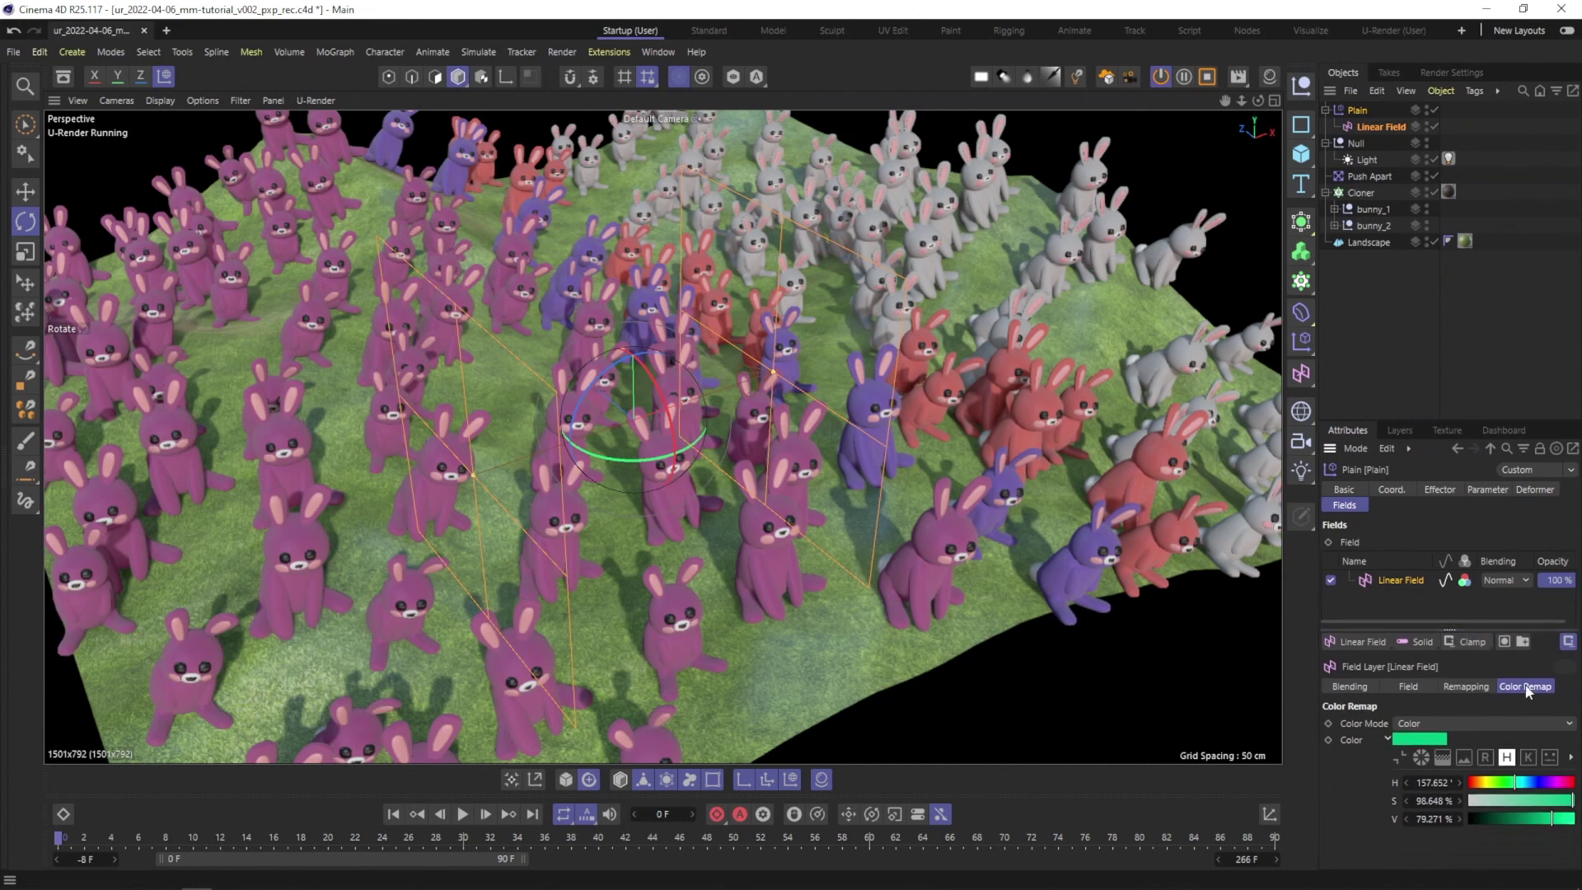
drag(1542, 817, 1467, 818)
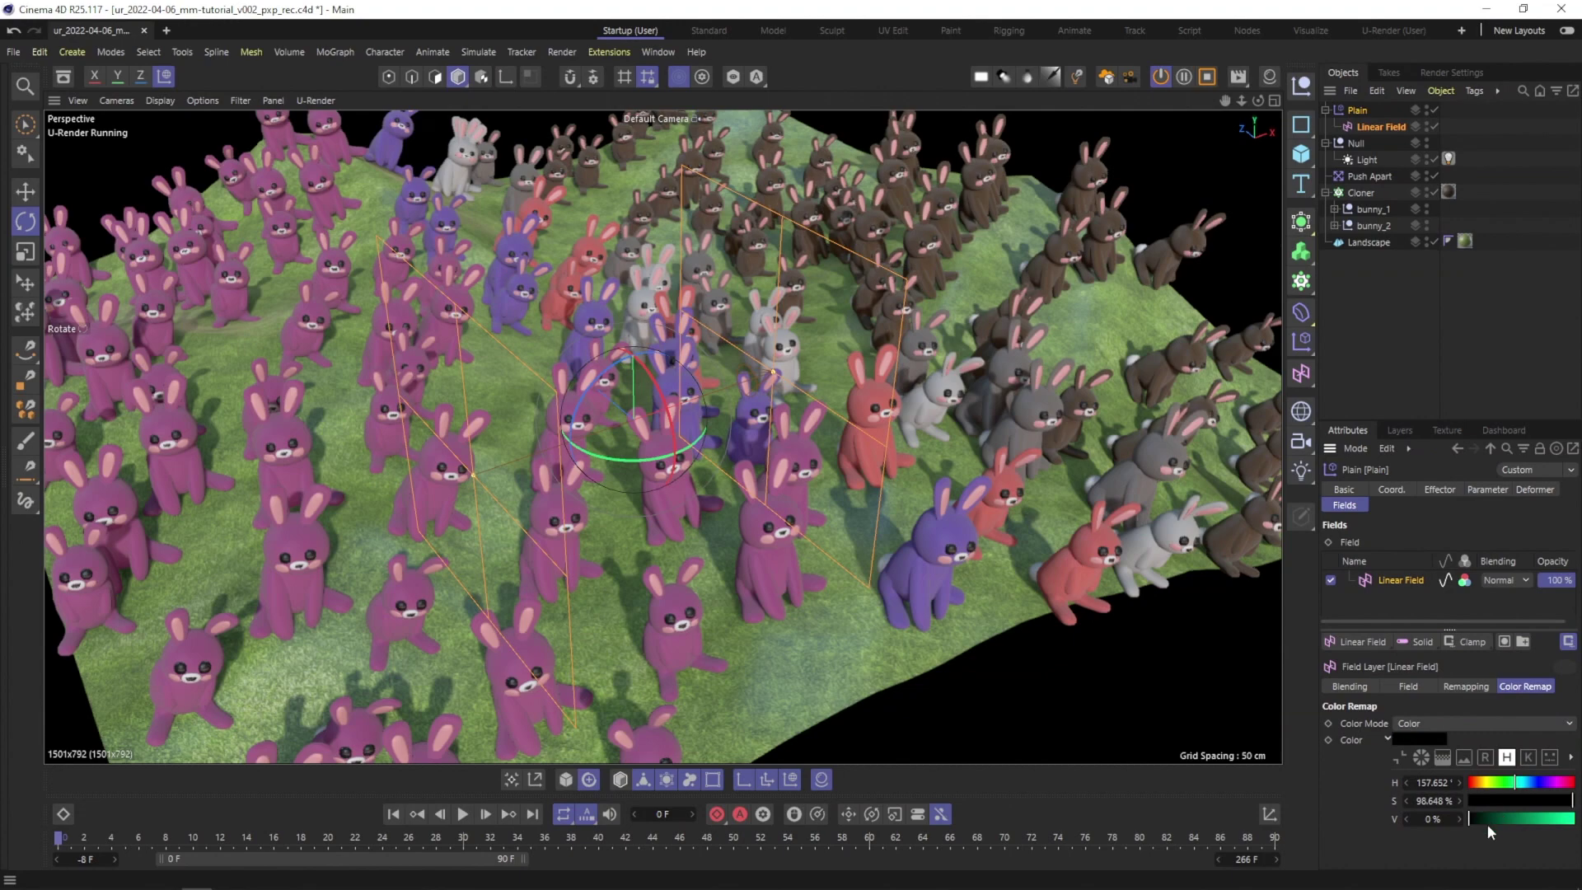
Move and rotate the Linear Field across the landscape to shift the color bands over the bunnies.
key(e)
mouse_move(725, 389)
mouse_down()
mouse_move(335, 495)
mouse_move(858, 386)
mouse_move(1030, 272)
mouse_move(807, 346)
mouse_move(754, 387)
mouse_move(894, 345)
mouse_up()
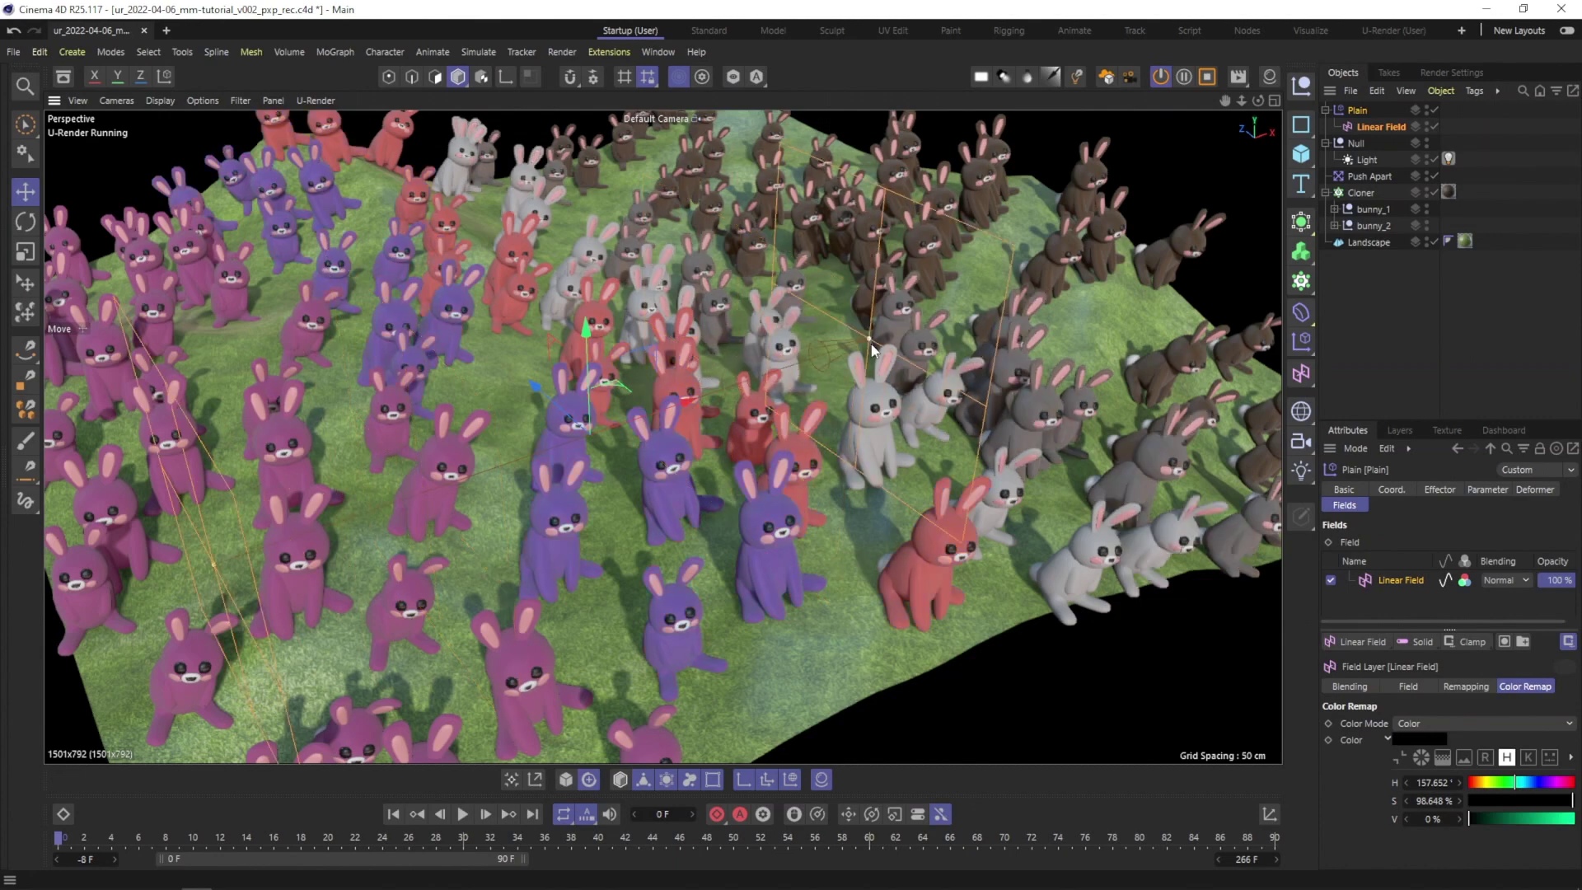
key(e)
key(r)
drag(633, 388, 1104, 388)
key(e)
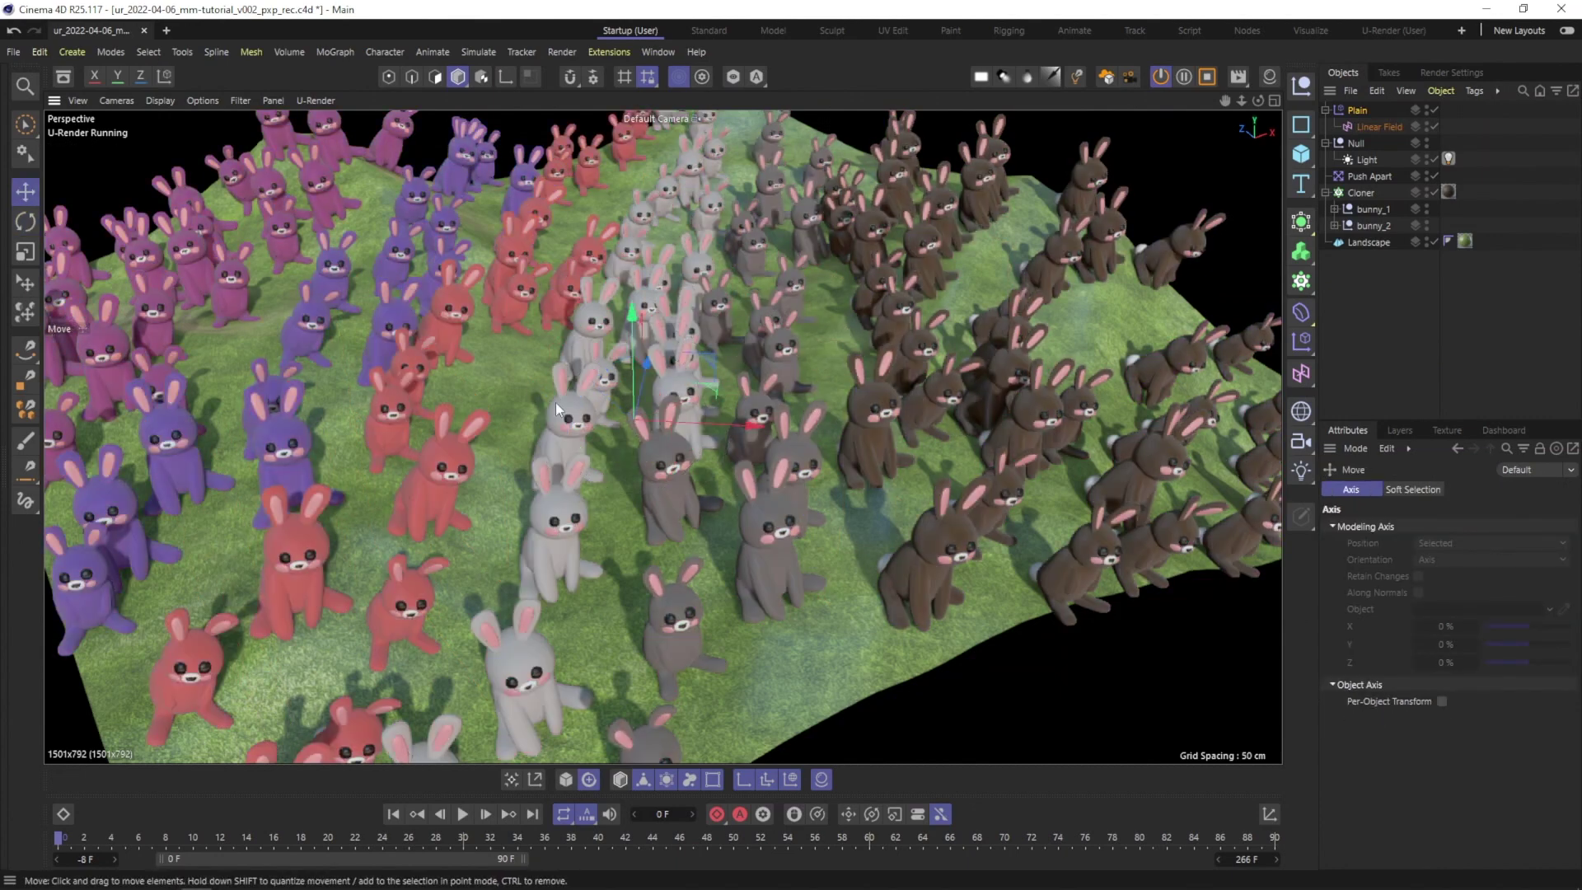
mouse_move(681, 422)
mouse_down()
mouse_move(717, 425)
mouse_move(446, 417)
mouse_move(750, 466)
mouse_move(674, 462)
mouse_up()
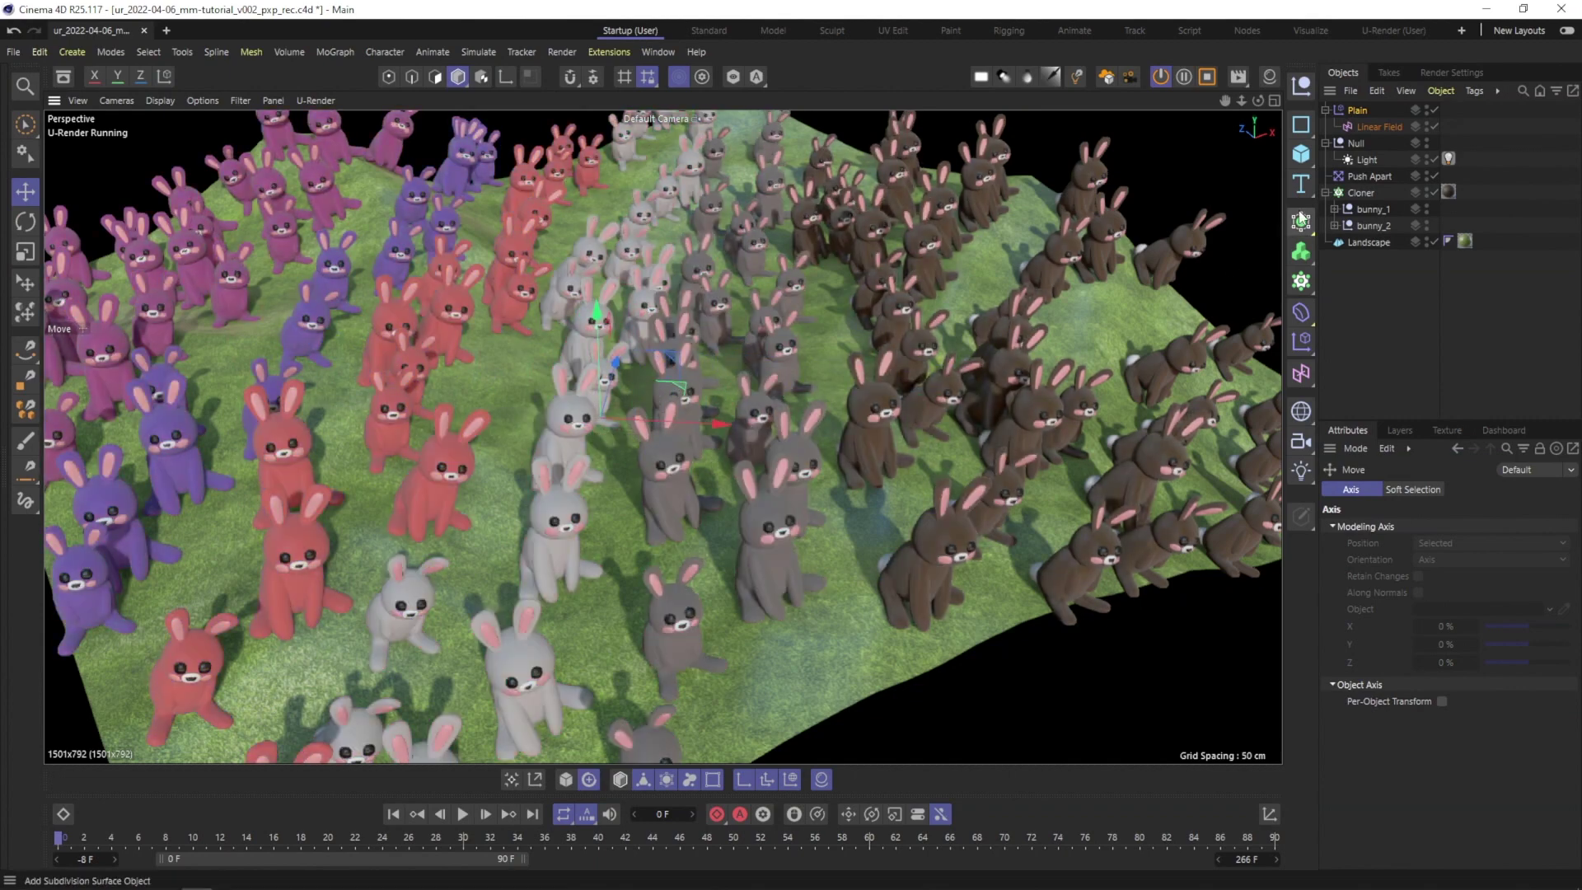
Add a Random Field to the Plain effector, disable the Linear Field and set the Random Field's Color Remap V to 0 %.
click(1358, 109)
click(1361, 643)
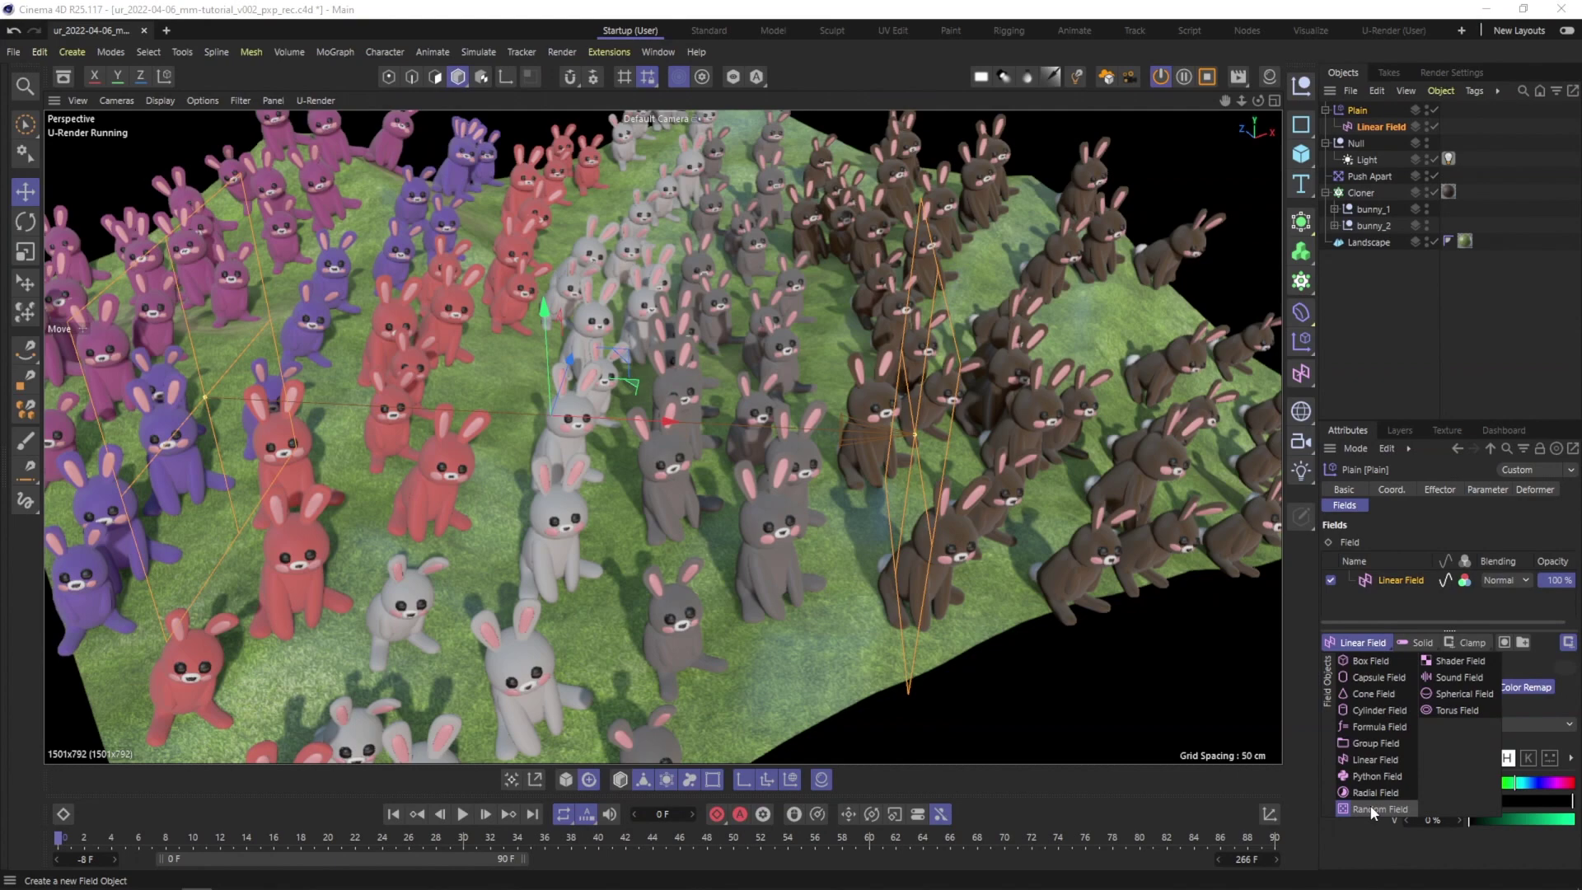
click(1373, 809)
click(1331, 598)
click(1483, 742)
click(1421, 756)
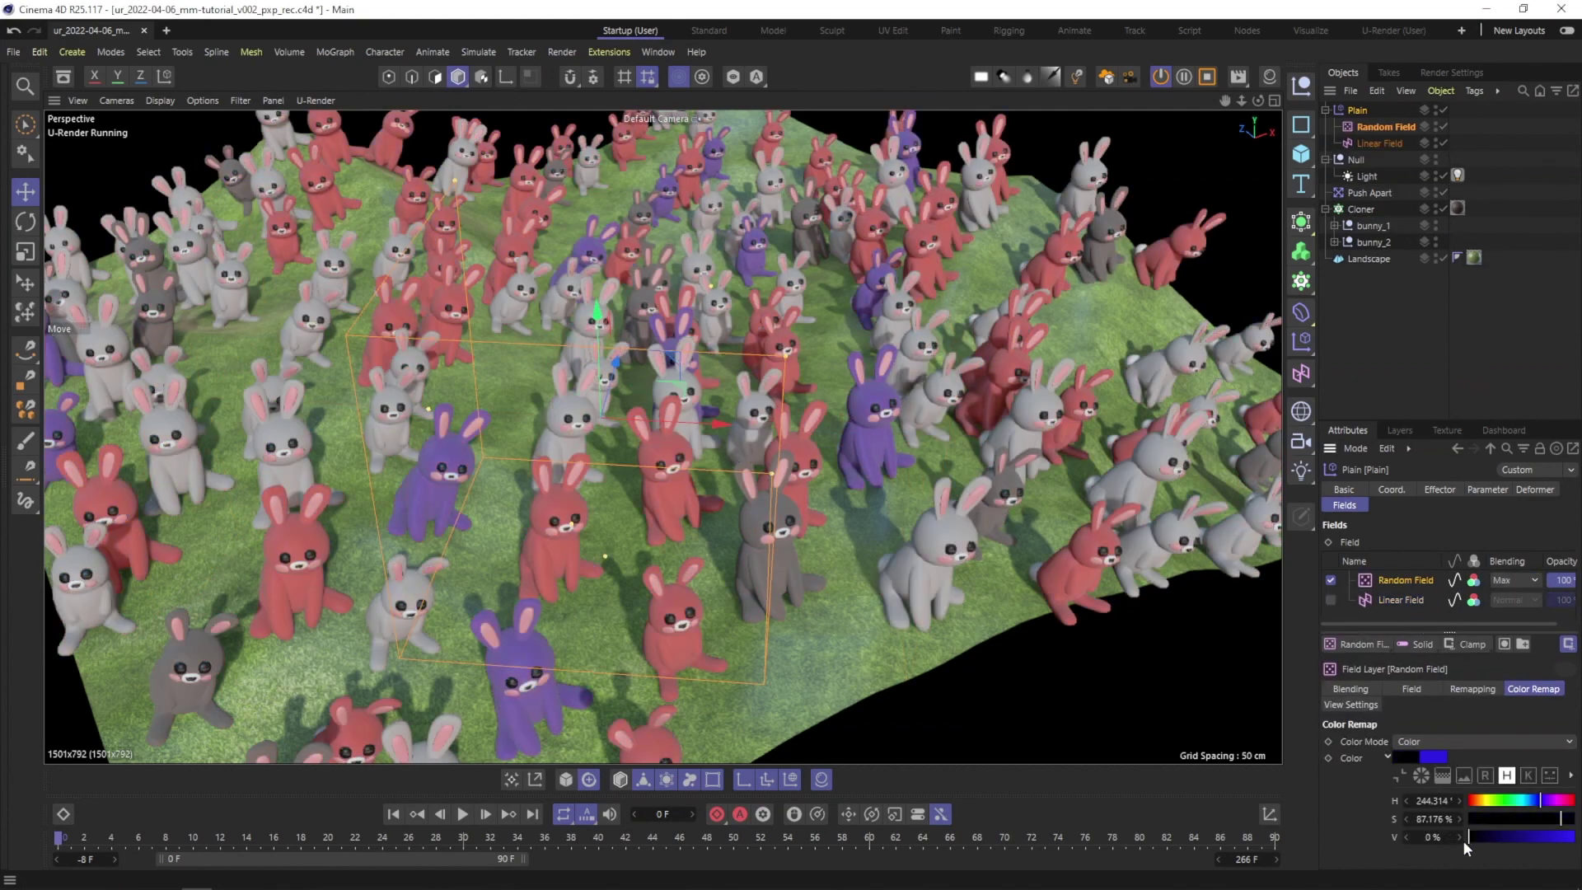
mouse_move(706, 430)
mouse_down()
mouse_move(867, 444)
mouse_move(701, 438)
mouse_up()
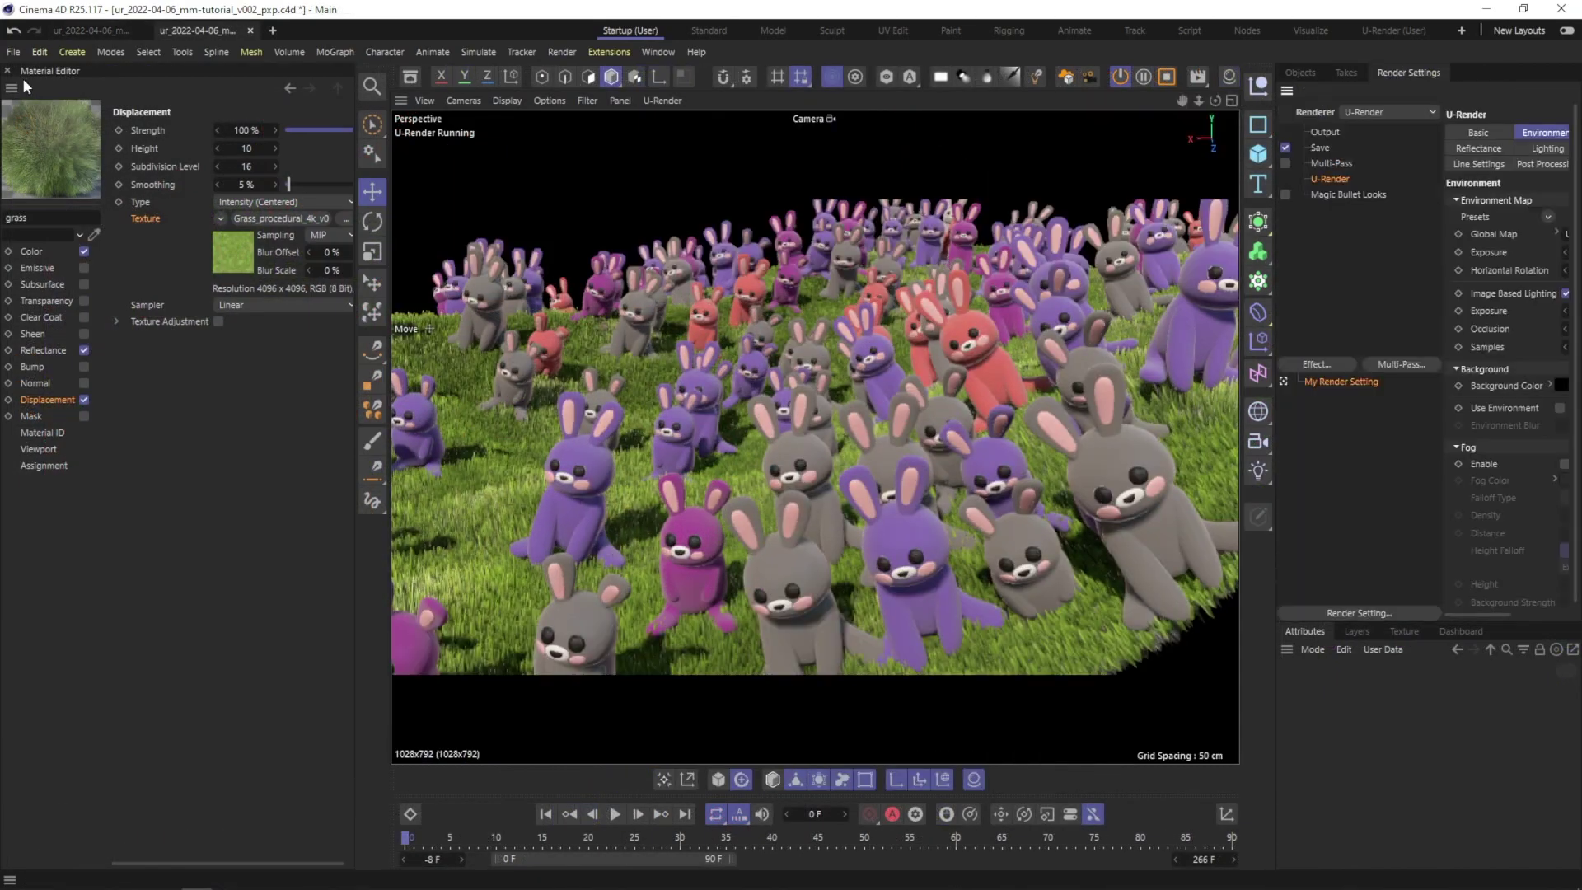
Close the Material Editor in the grass scene, use the environment as render background and reframe the bunnies.
click(12, 87)
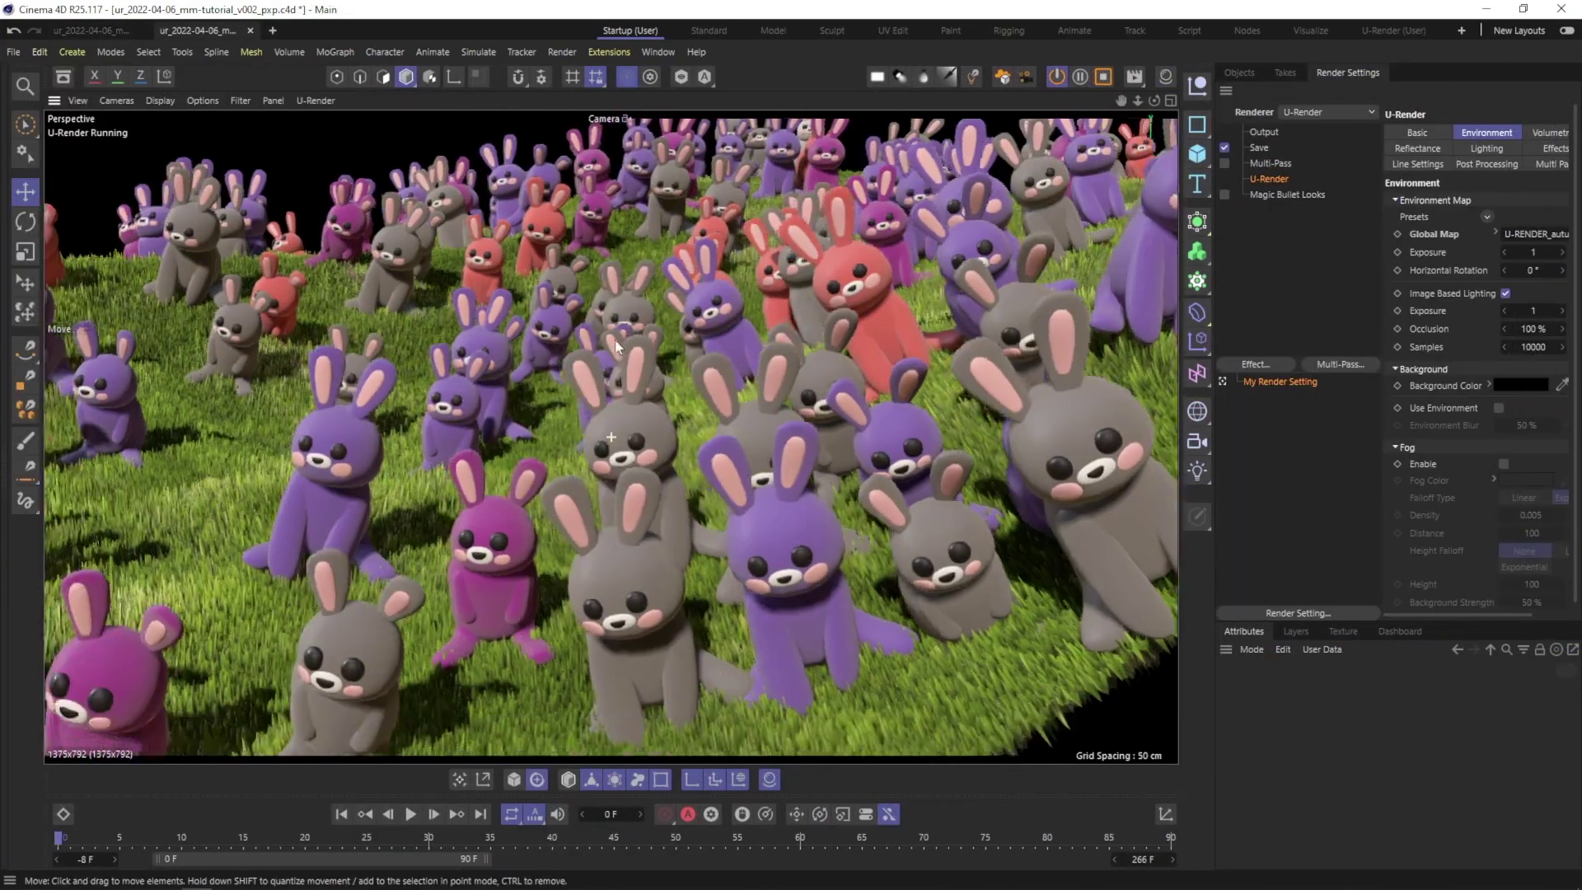
click(1497, 408)
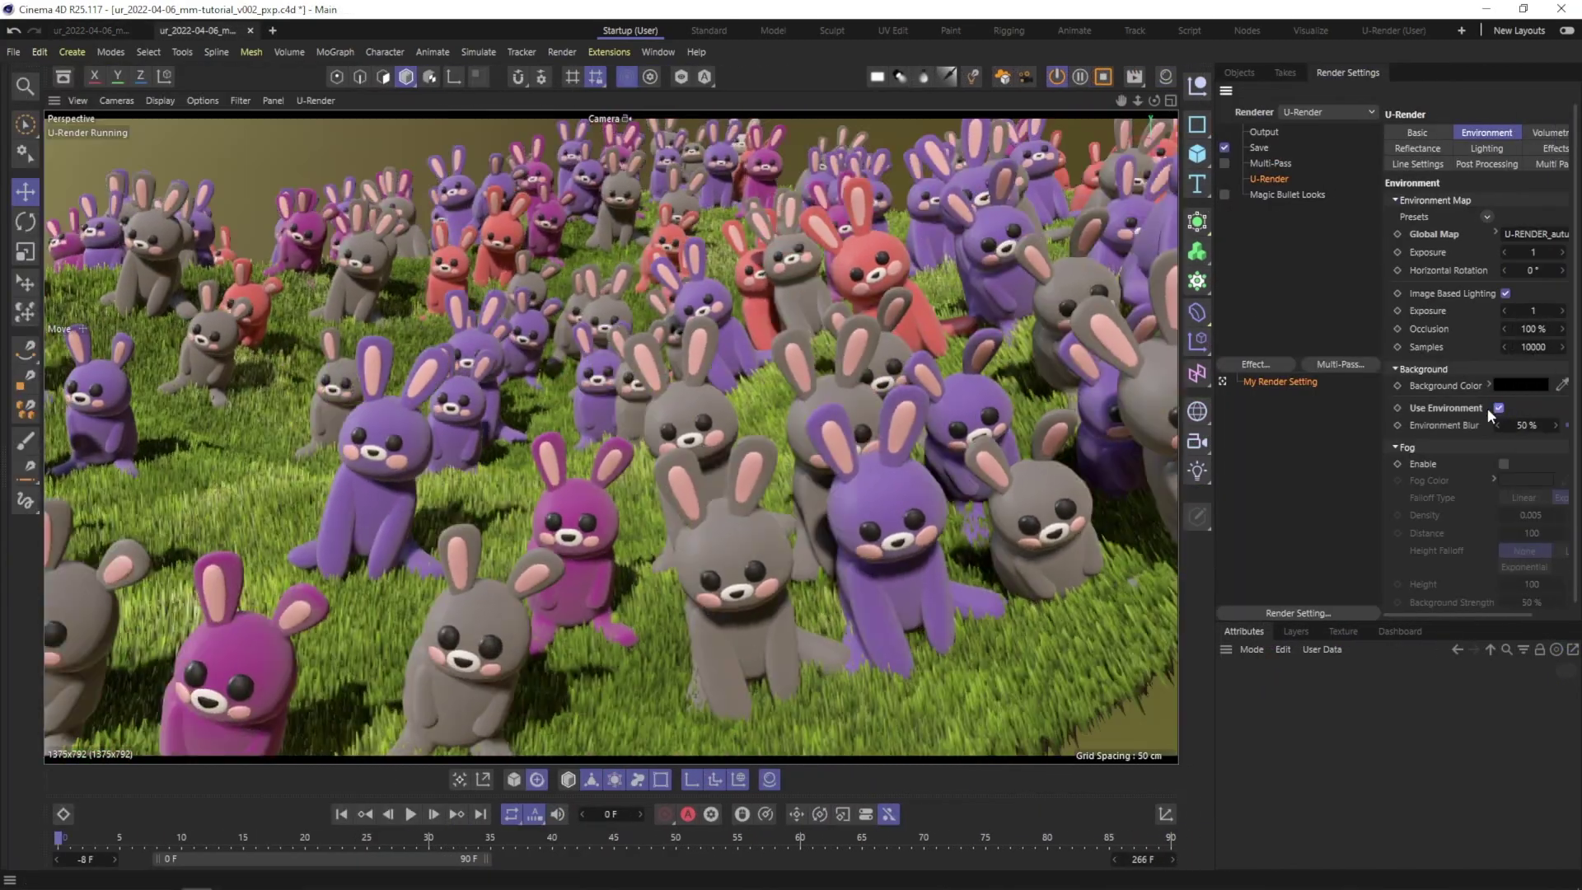
alt+drag(701, 371, 820, 329)
Enable Screen Space Global Illumination with radius 50, and set its sample steps and those of Ambient Occlusion to 32.
click(1487, 150)
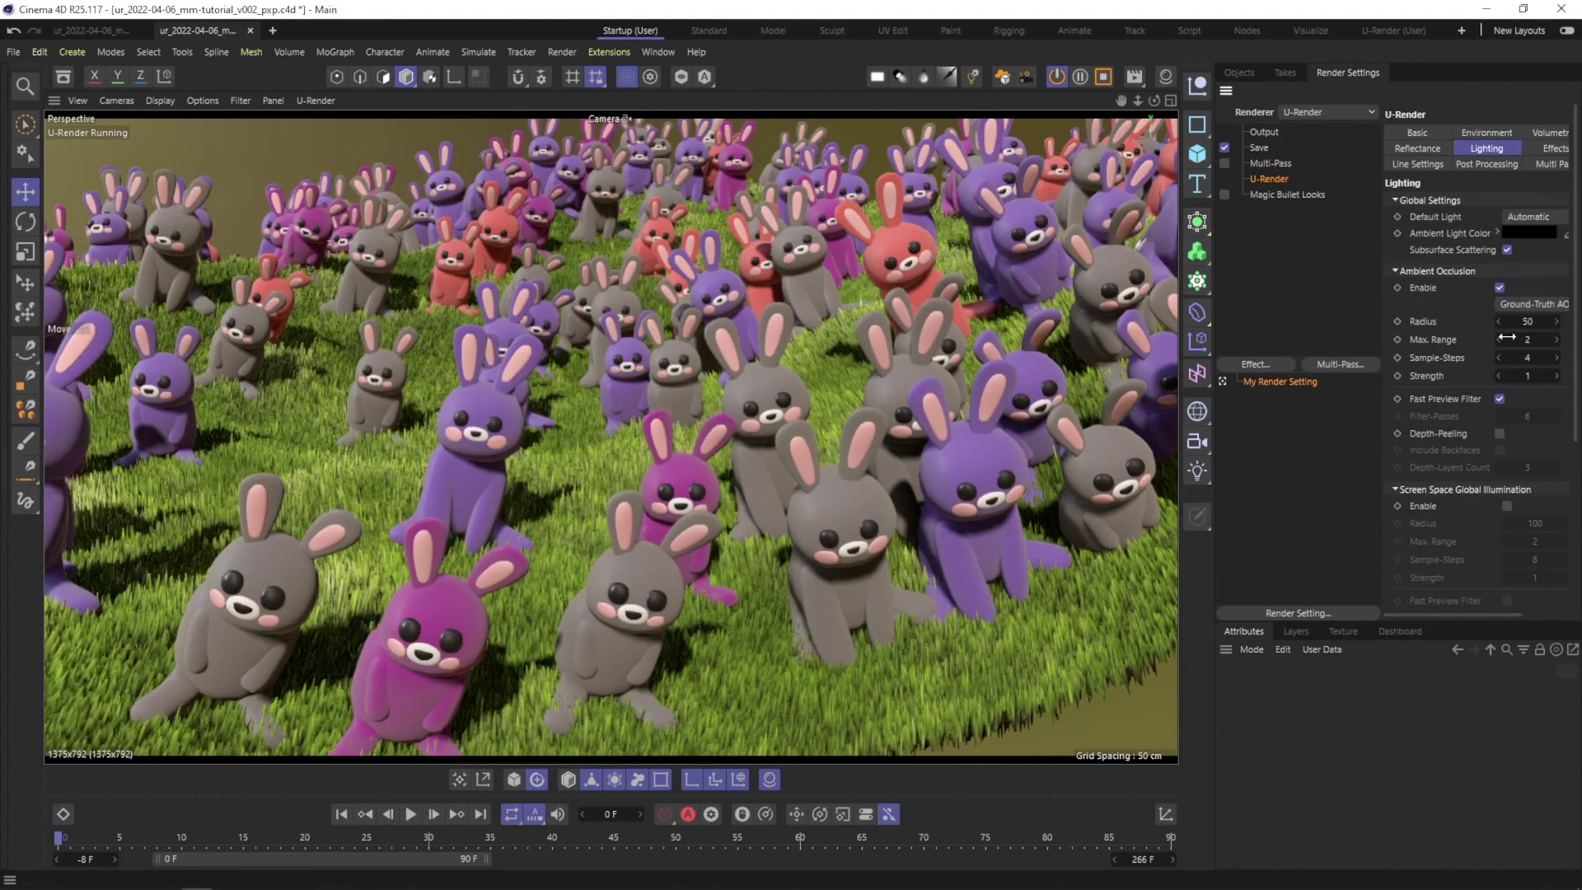
scroll(1530, 417, down, 5)
click(1507, 263)
click(1534, 280)
text(50)
key(Return)
click(1534, 316)
text(32)
key(Return)
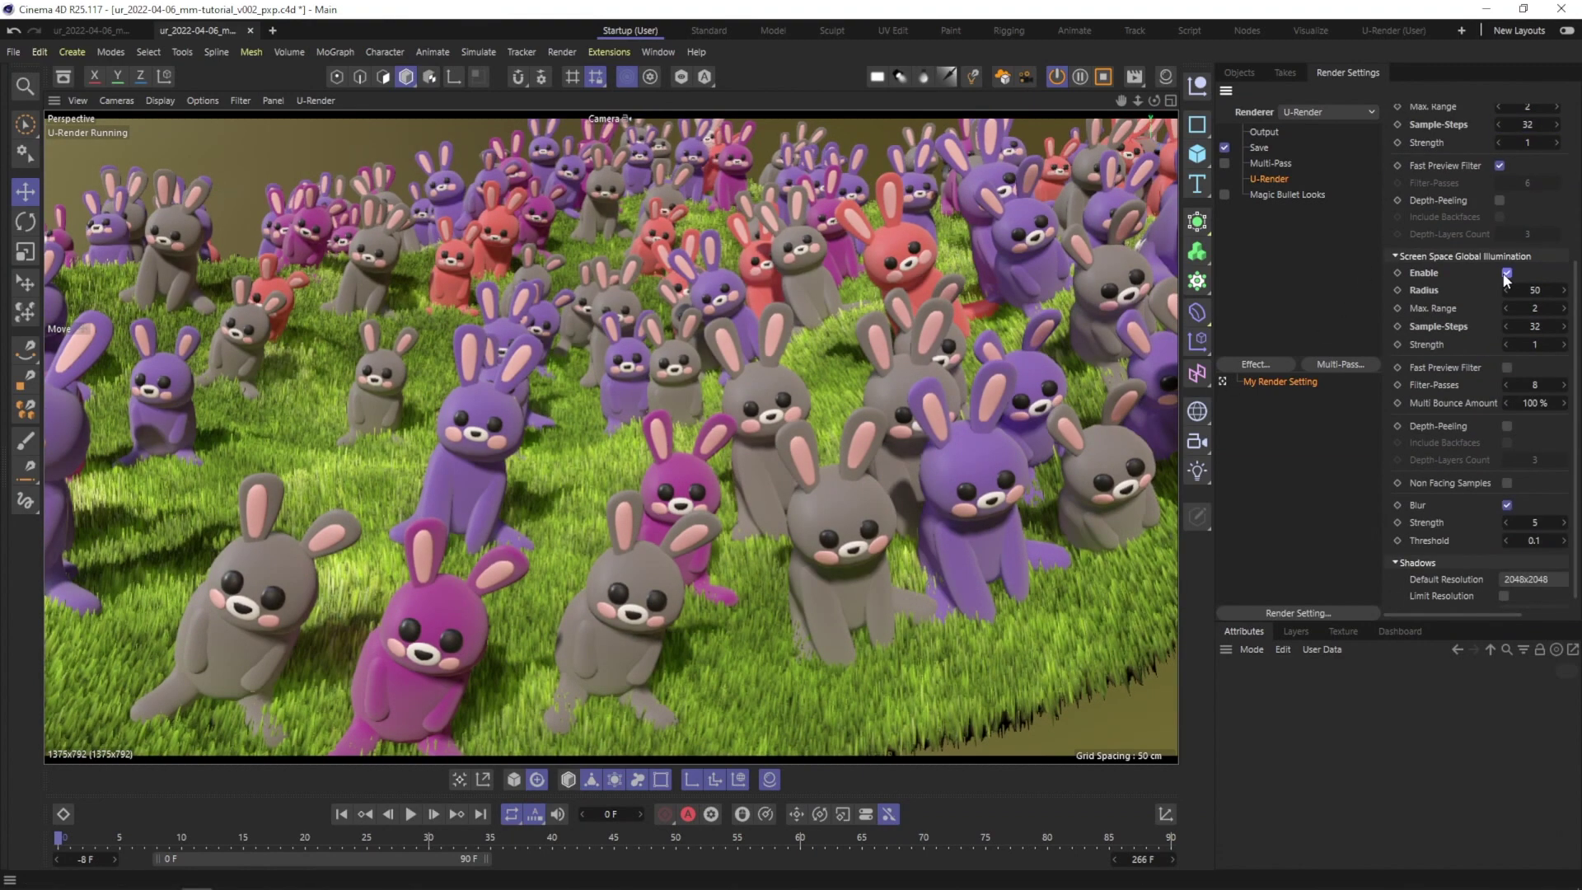
Enable a further U-Render effect with a value of 0.1, and turn on Color Correction with saturation -10 % and an S-shaped curve.
mouse_move(1576, 345)
mouse_down()
mouse_move(1576, 183)
mouse_move(1579, 326)
mouse_up()
click(1546, 149)
click(1490, 399)
click(1519, 434)
text(0.1)
key(Return)
click(1488, 164)
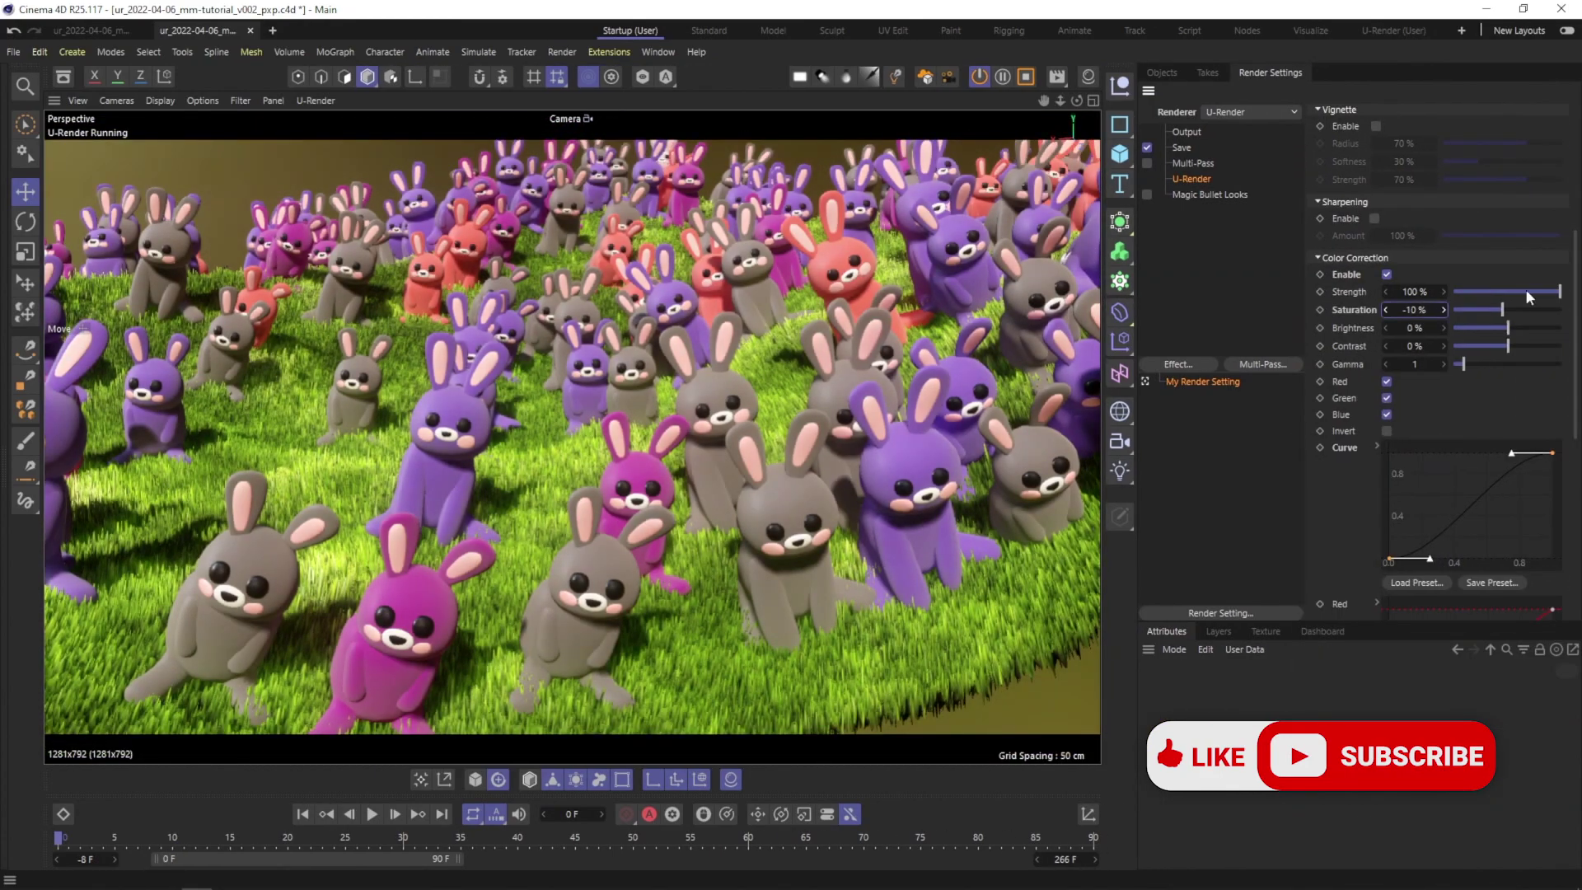